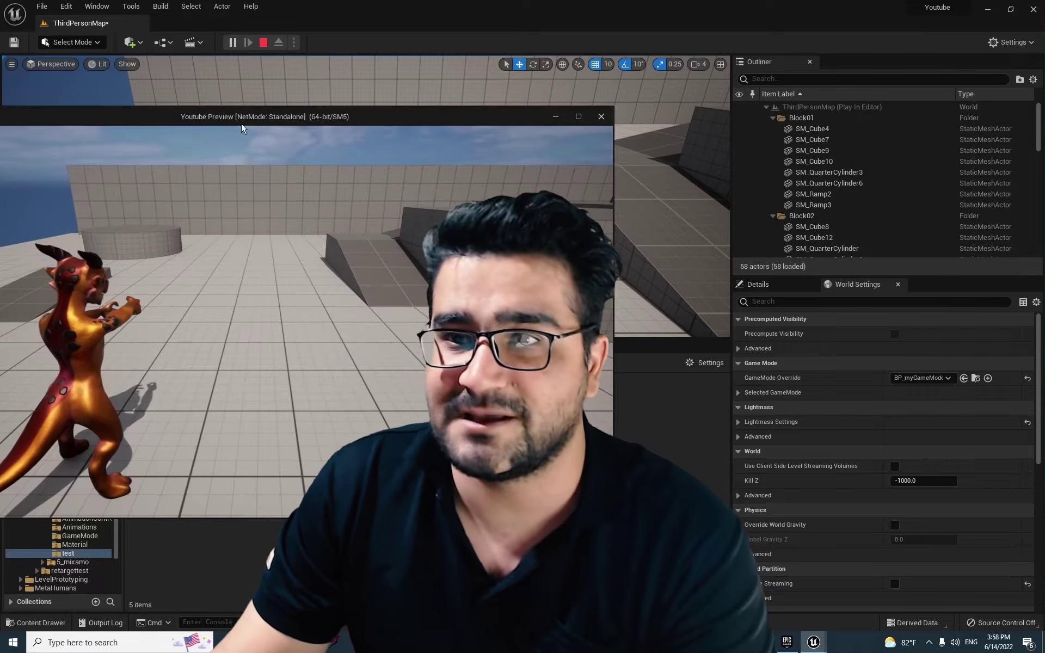
- Move the standalone game preview window slightly to the right
left_click_drag(242, 124, 275, 123)
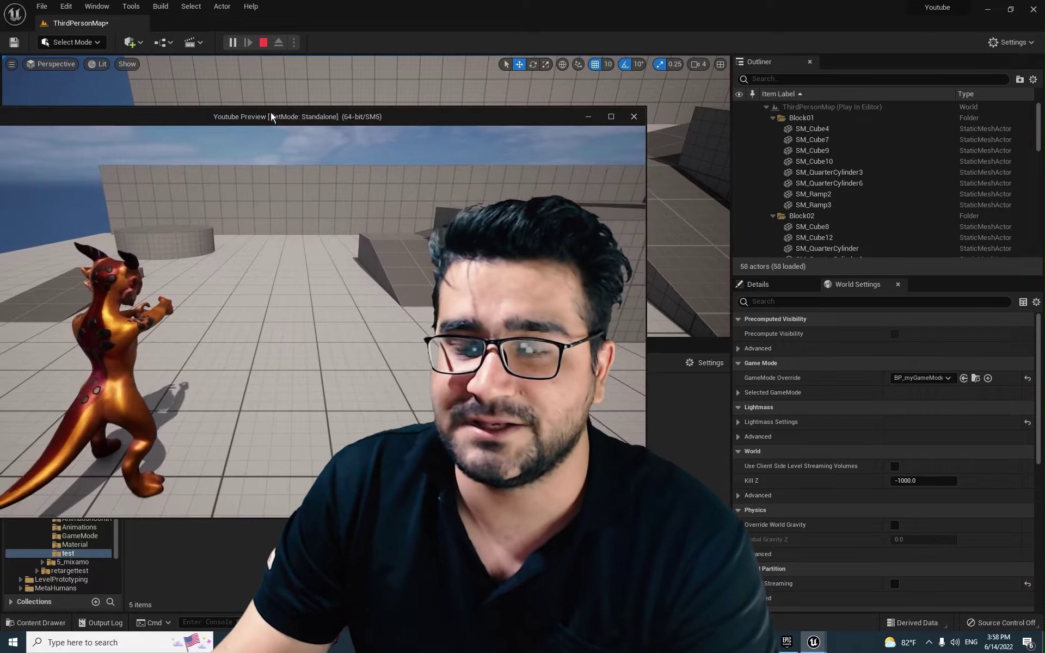
- Walk and run the dragon forward, back, left and right around the level, turning toward the cylinder
key("w")
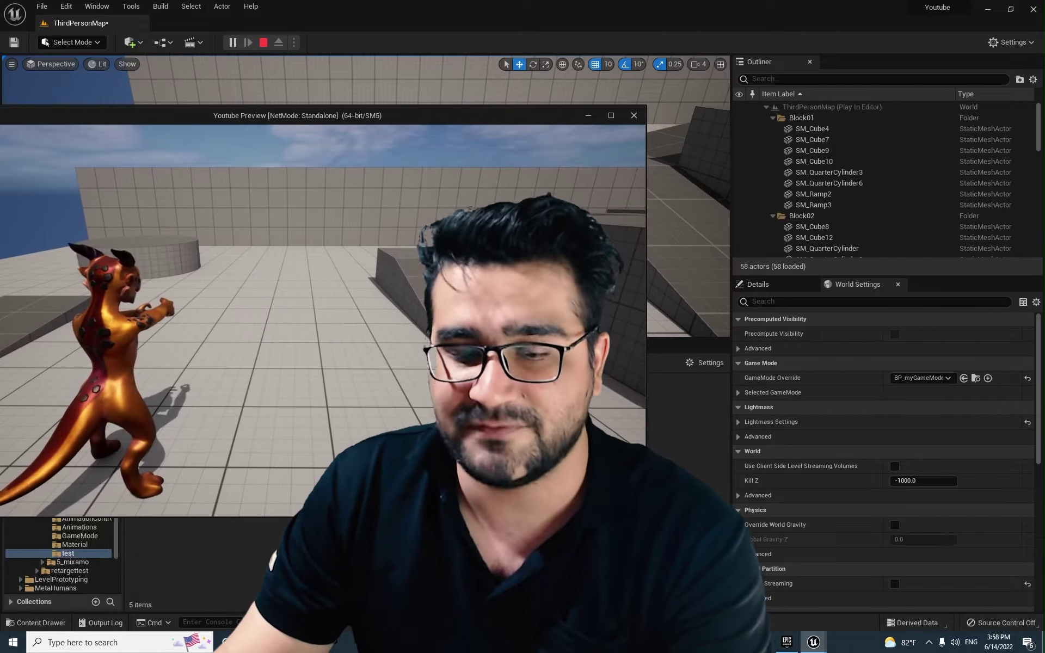
key("w")
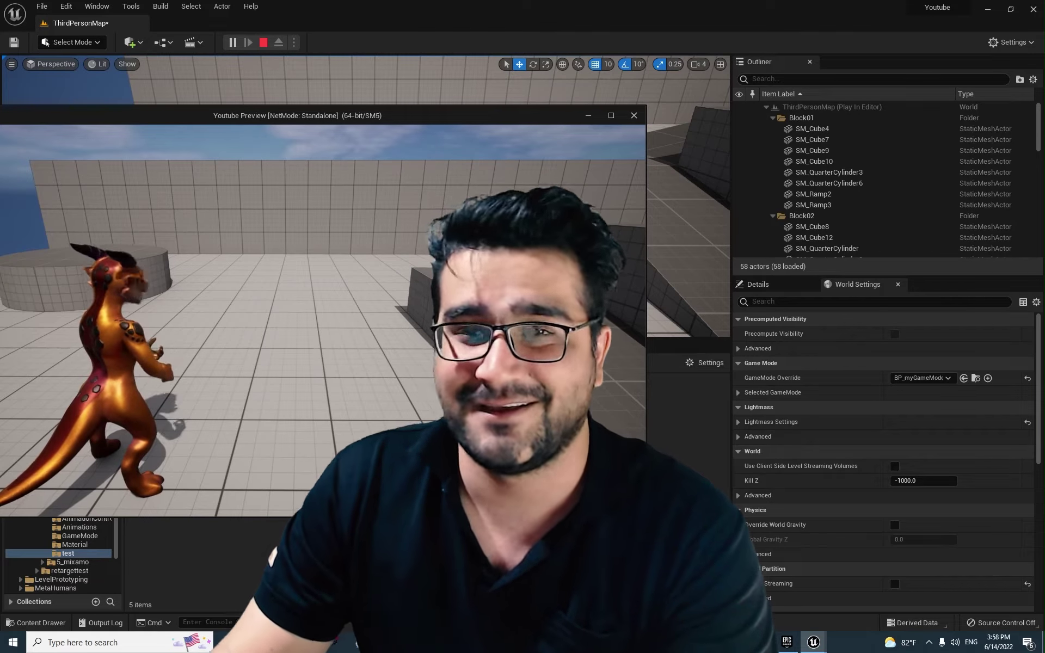
key("w")
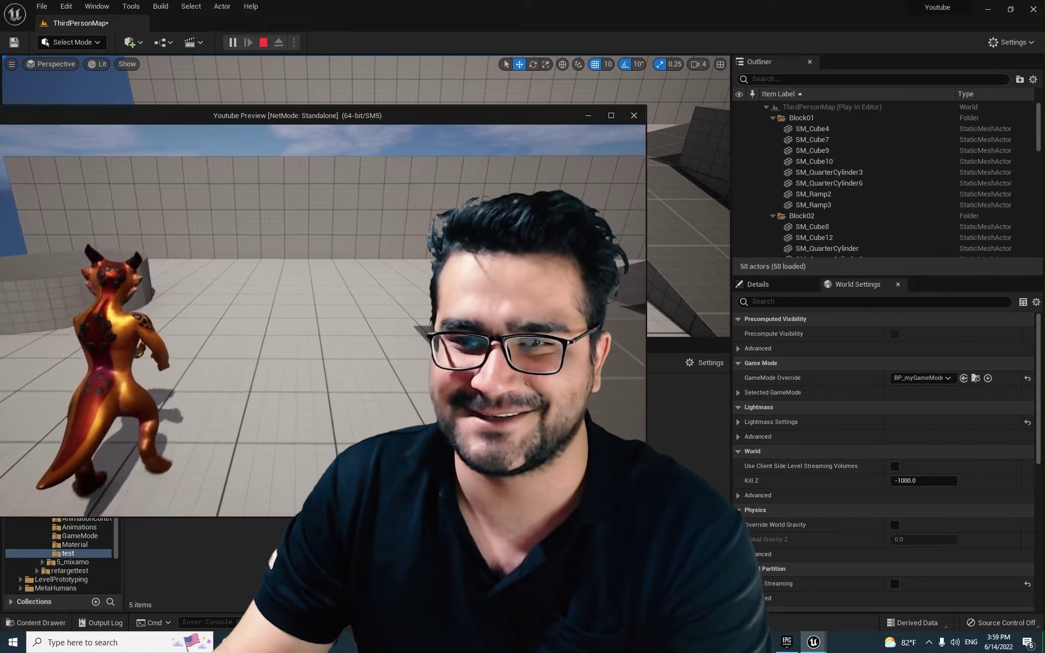
key("d")
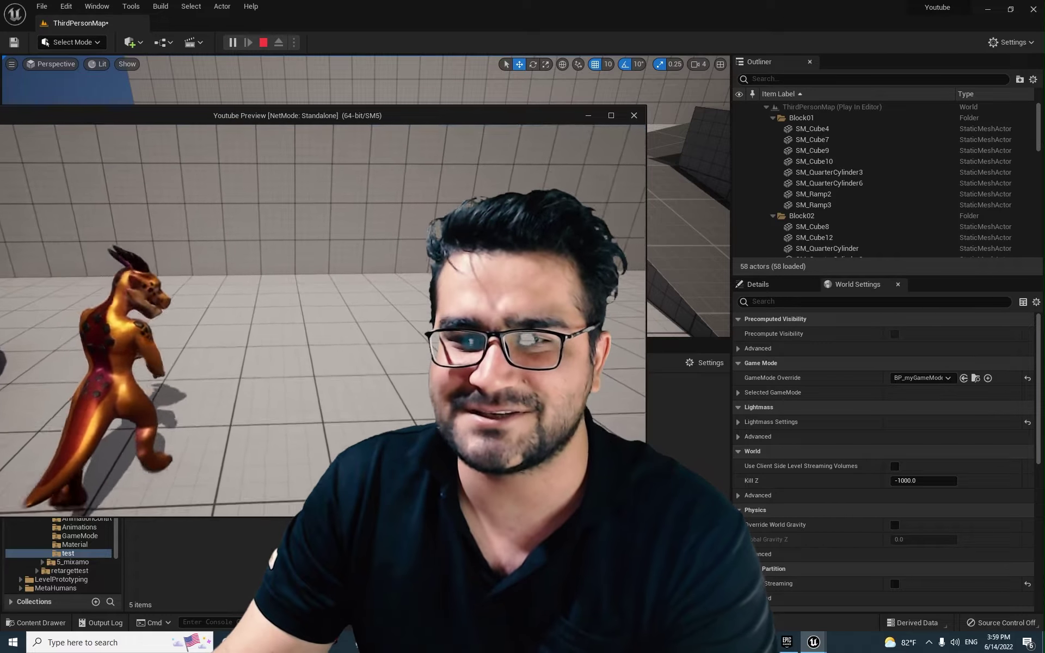
key("s")
key("w")
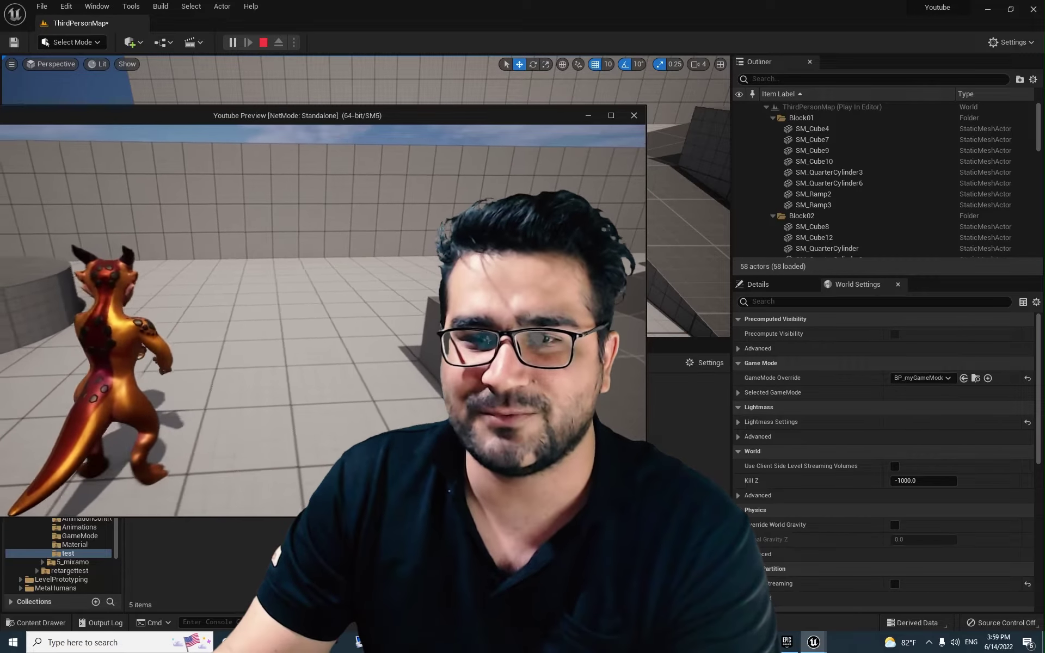
key("d")
key("a")
key("d")
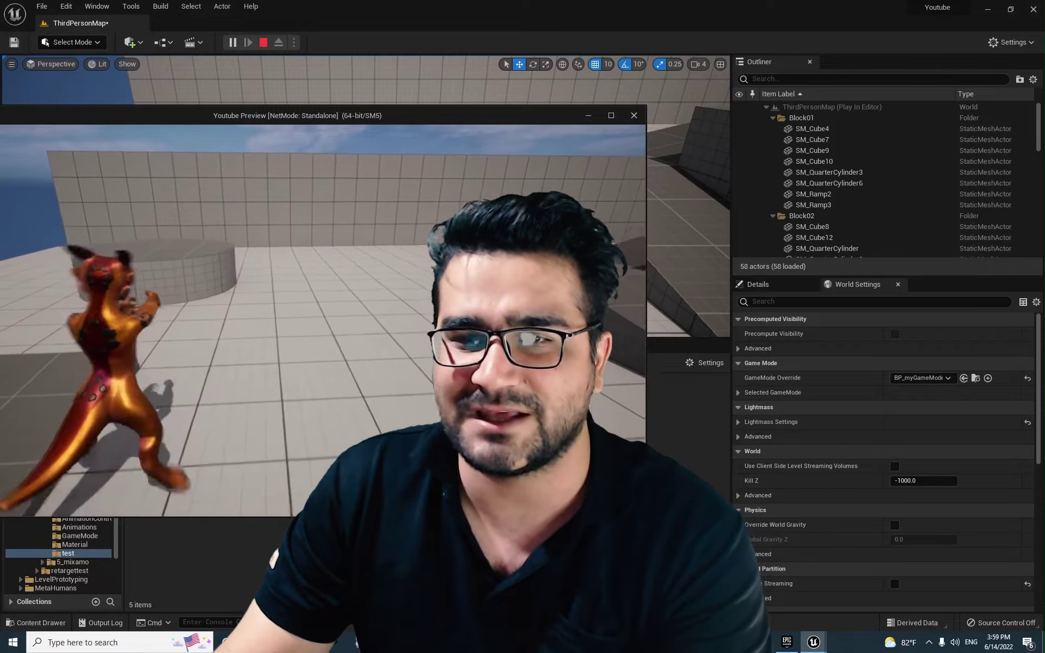
key("a")
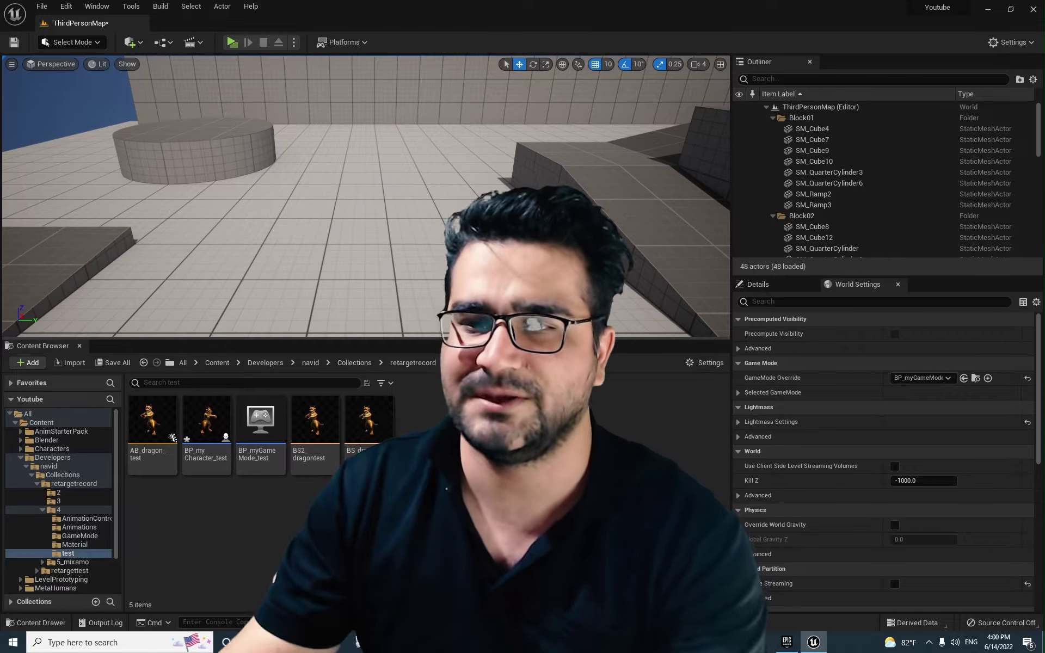
- Go up to the retargetrecord folder via the Content Browser breadcrumb
left_click(421, 364)
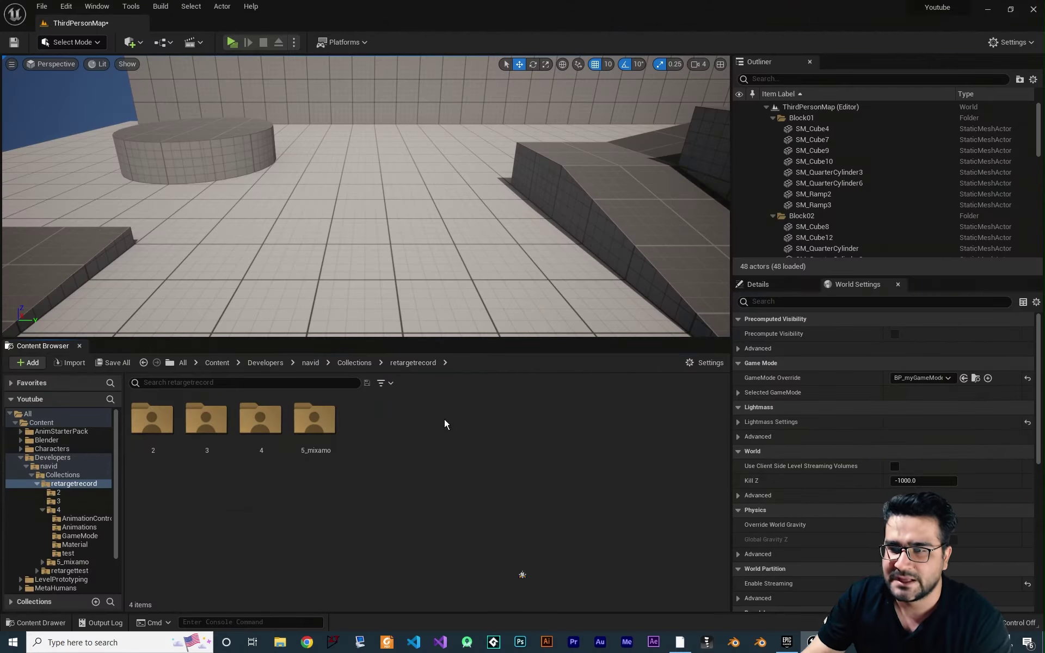
- Open folder 4 inside retargetrecord
double_click(260, 430)
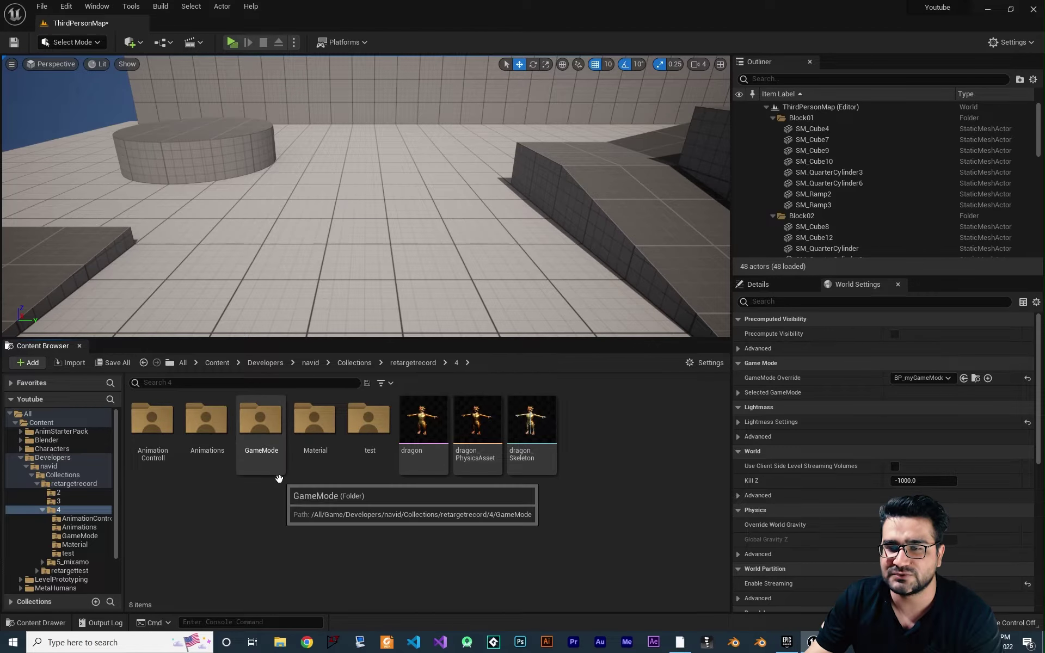
- Open the BP_dragonCharacter blueprint from the GameMode folder
double_click(260, 419)
left_click(157, 422)
double_click(157, 422)
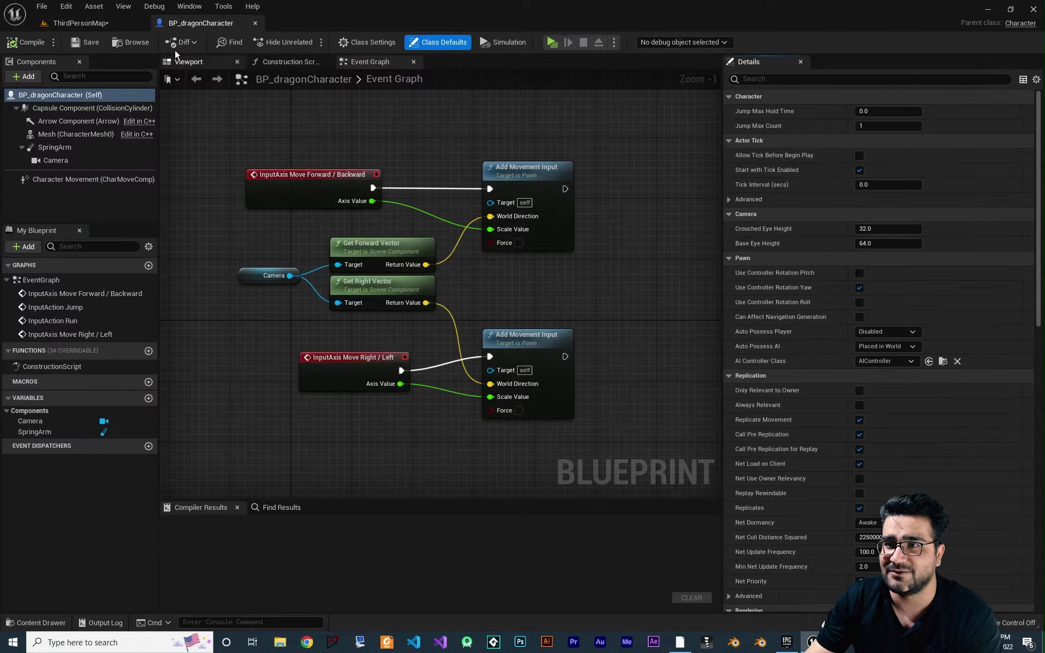
- Open the AB_dragon animation blueprint from folder 4's AnimationControll folder
left_click(36, 623)
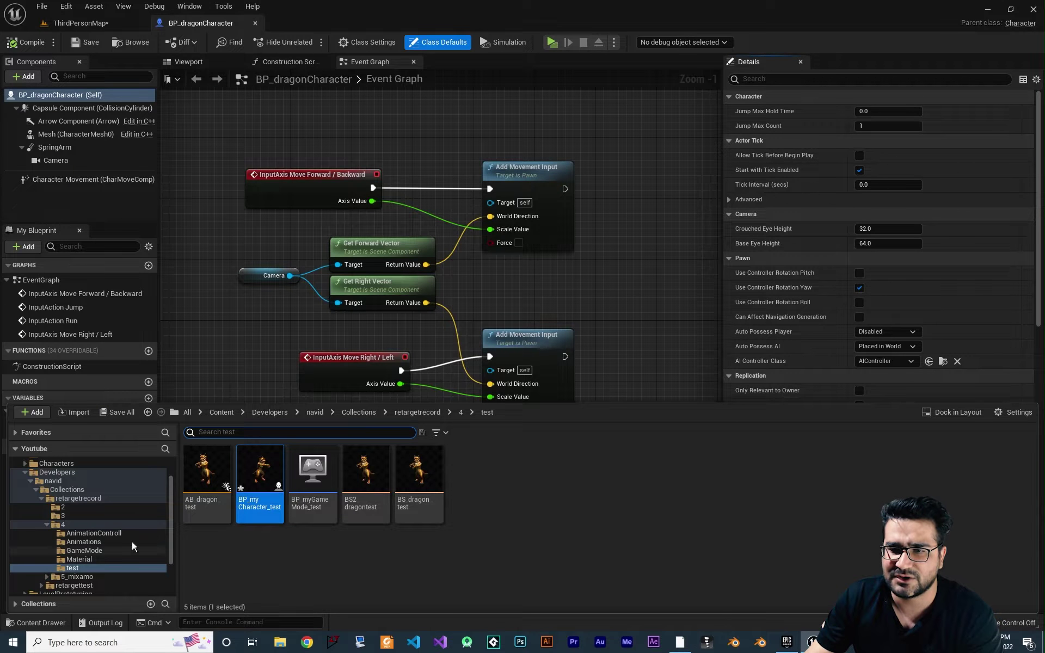
left_click(71, 524)
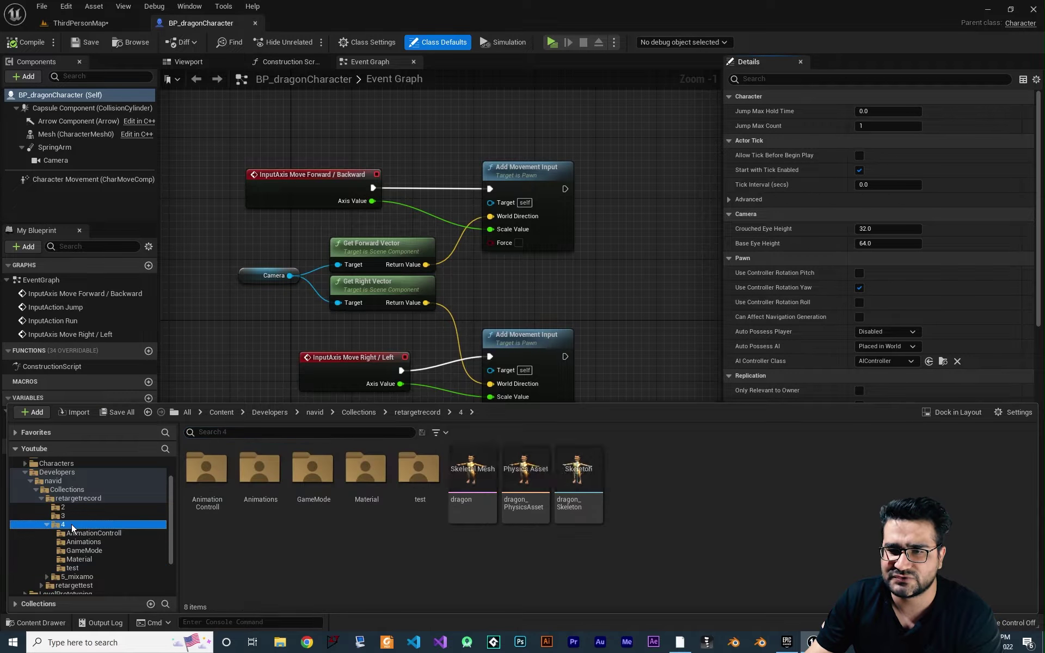
double_click(209, 484)
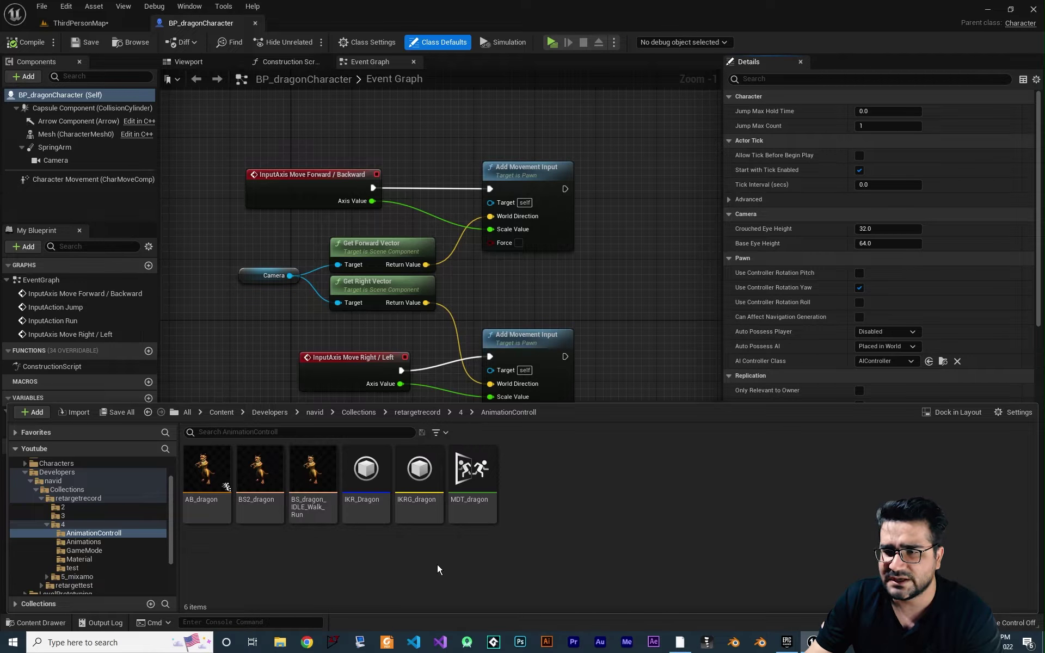
left_click(206, 471)
double_click(206, 471)
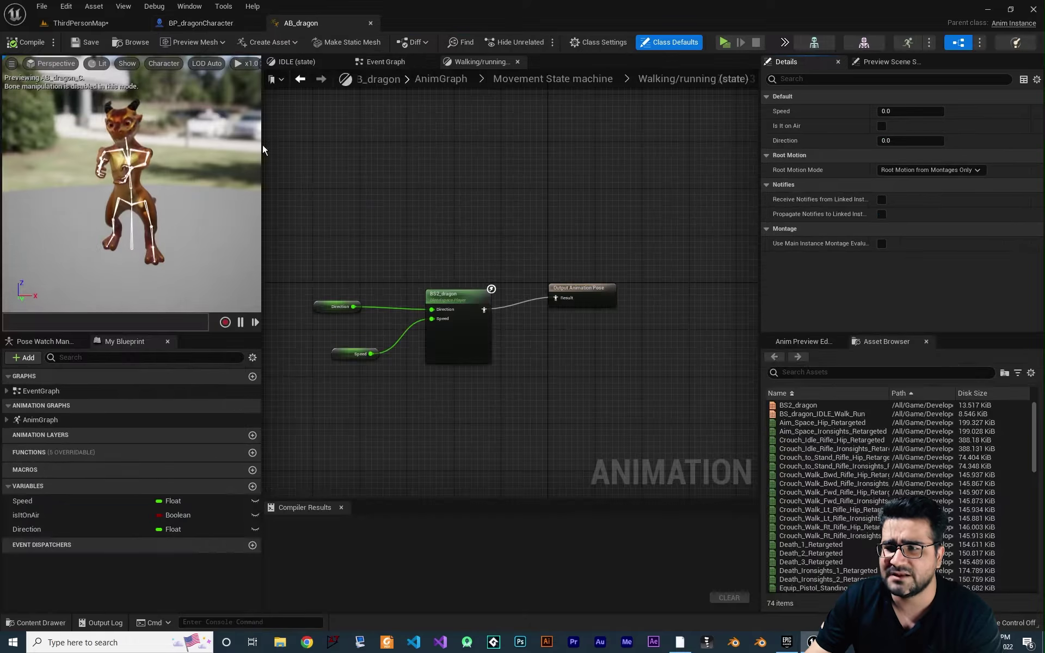
- Return to the top-level AnimGraph and close all other graph tabs
left_click(466, 84)
right_click_drag(596, 308, 478, 260)
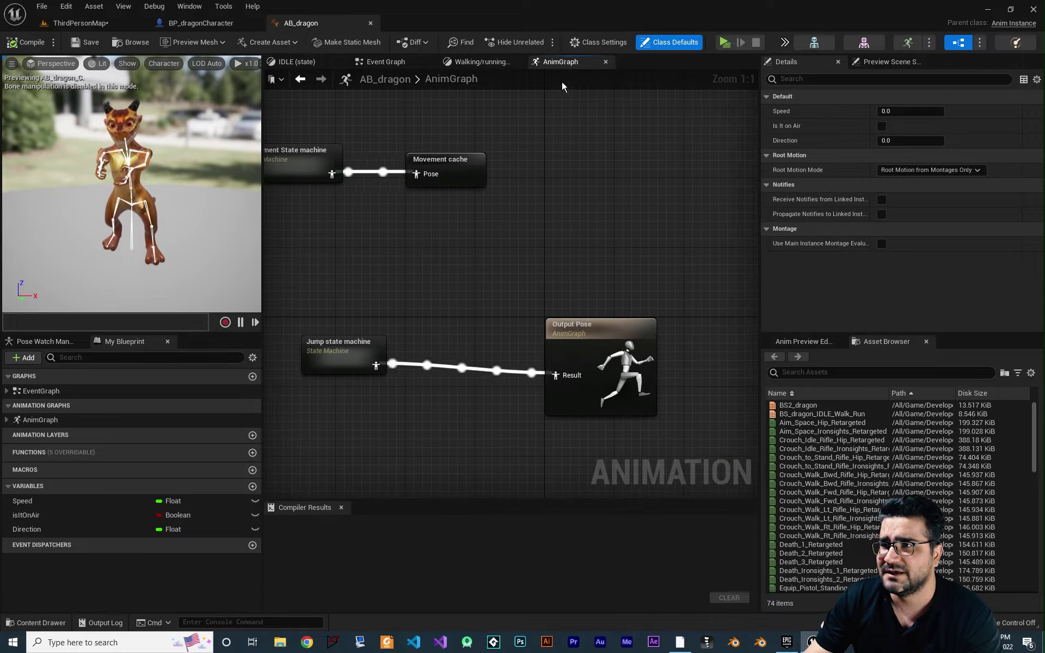
right_click(561, 61)
left_click(598, 118)
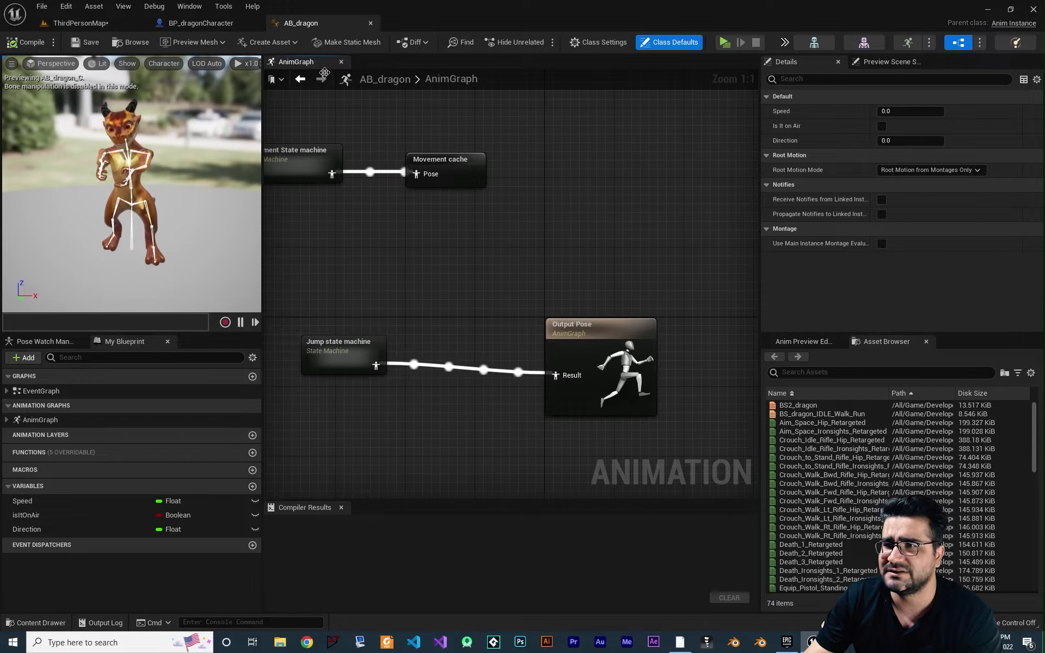
right_click_drag(479, 282, 555, 299)
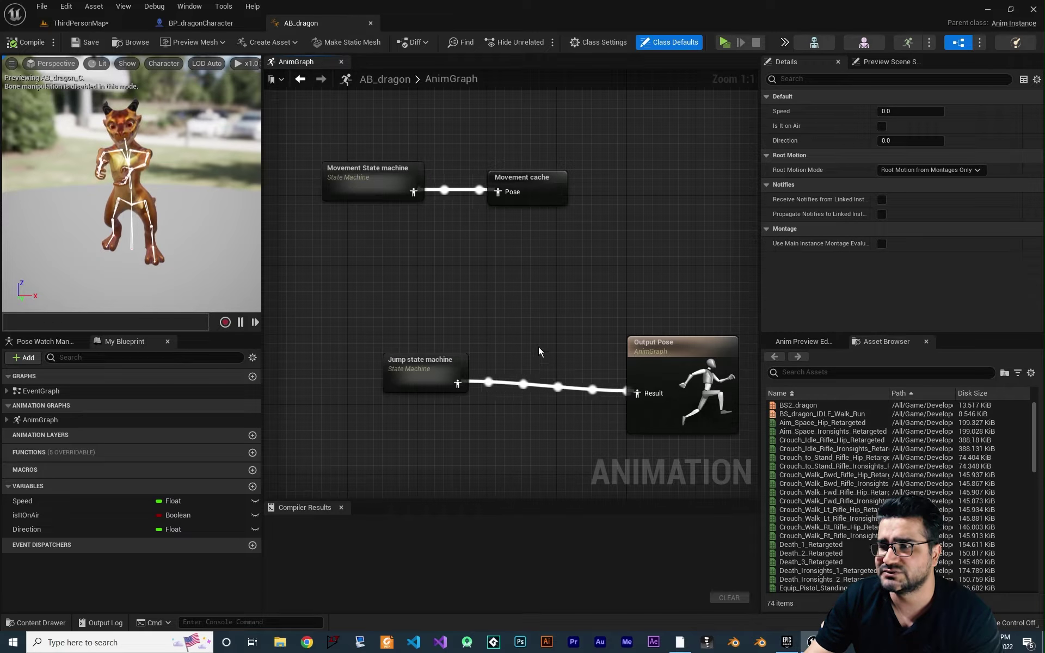
right_click_drag(539, 352, 556, 330)
- Disconnect the Jump state machine from Output Pose and pull a new wire from its pose output
left_click_drag(522, 297, 433, 401)
right_click_drag(519, 349, 474, 341)
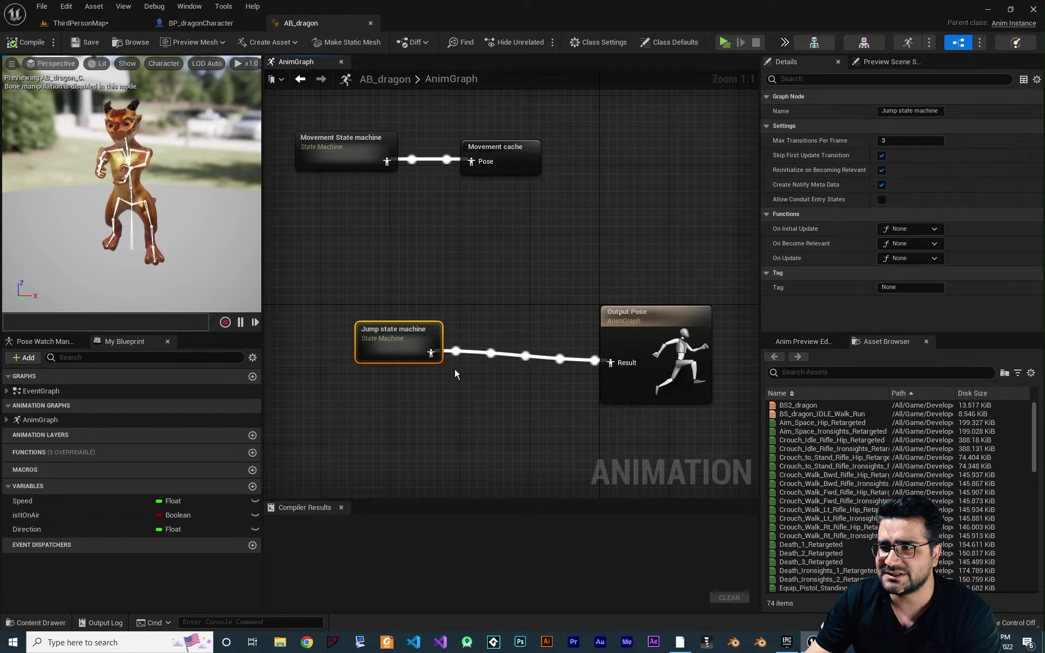
left_click(612, 364, "alt")
right_click_drag(506, 349, 582, 392)
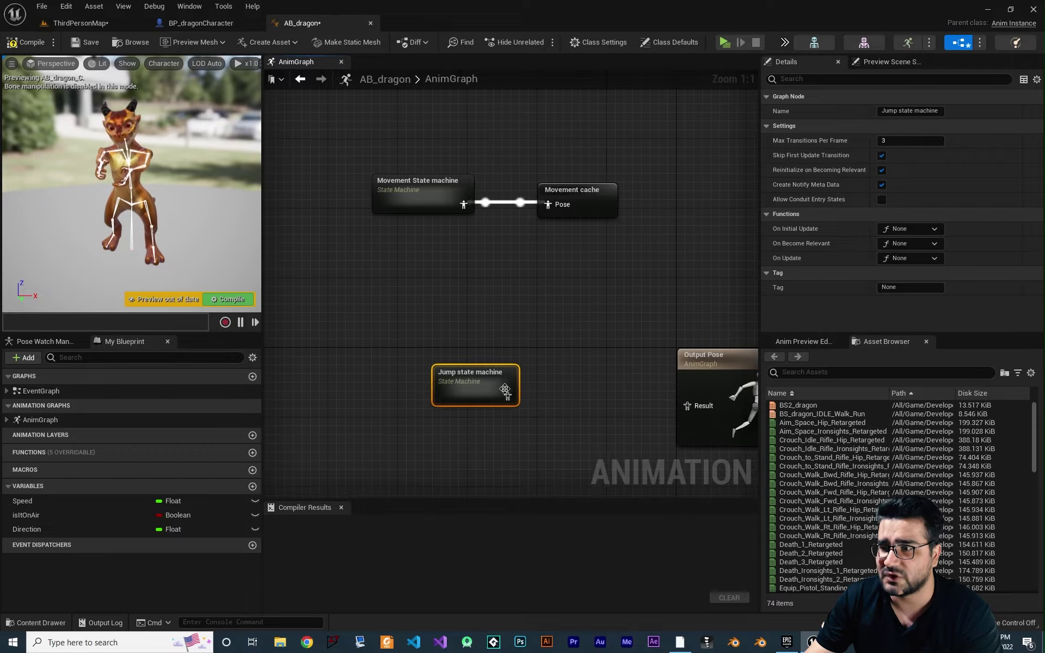
left_click_drag(493, 376, 589, 288)
right_click_drag(541, 262, 509, 254)
left_click_drag(571, 301, 648, 292)
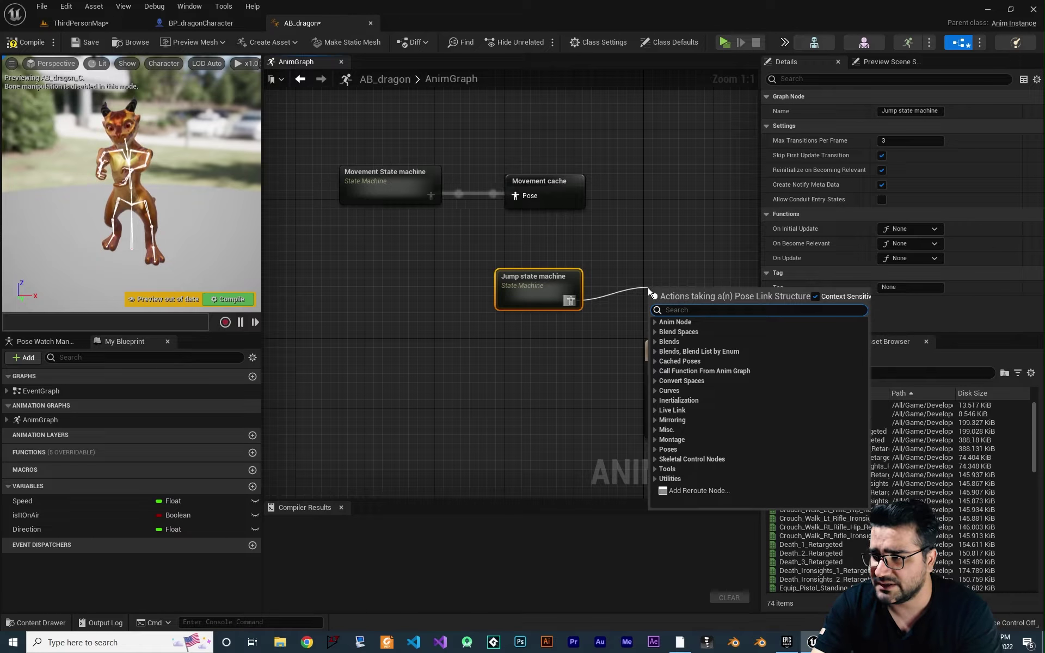
- Add a Save Cached Pose node named 'Jump with movement cache' fed by the Jump state machine
type("cac")
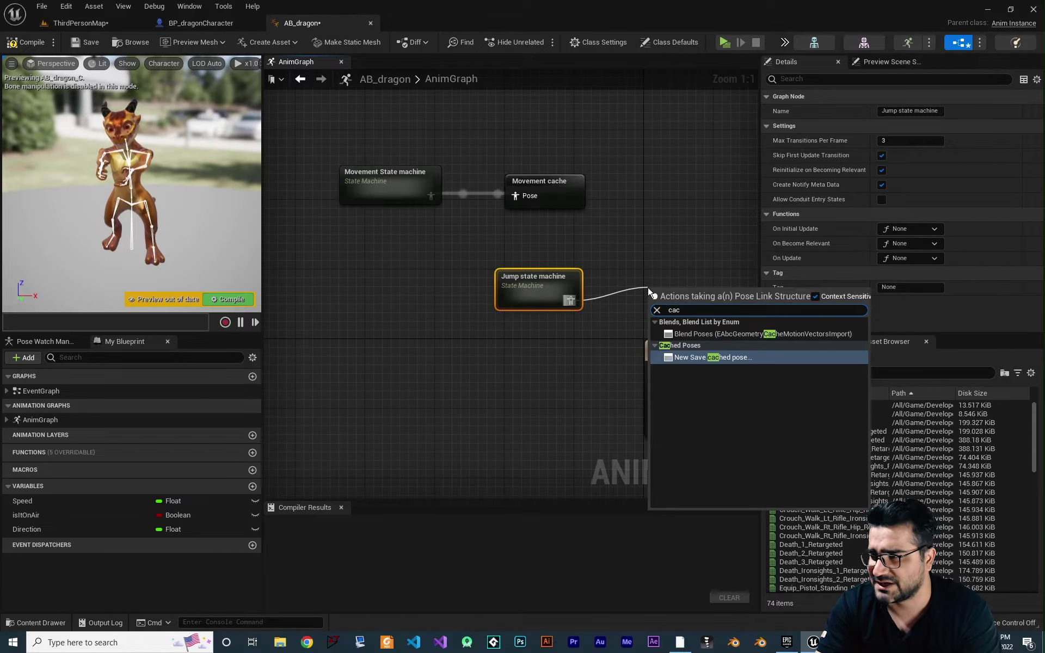
left_click(702, 358)
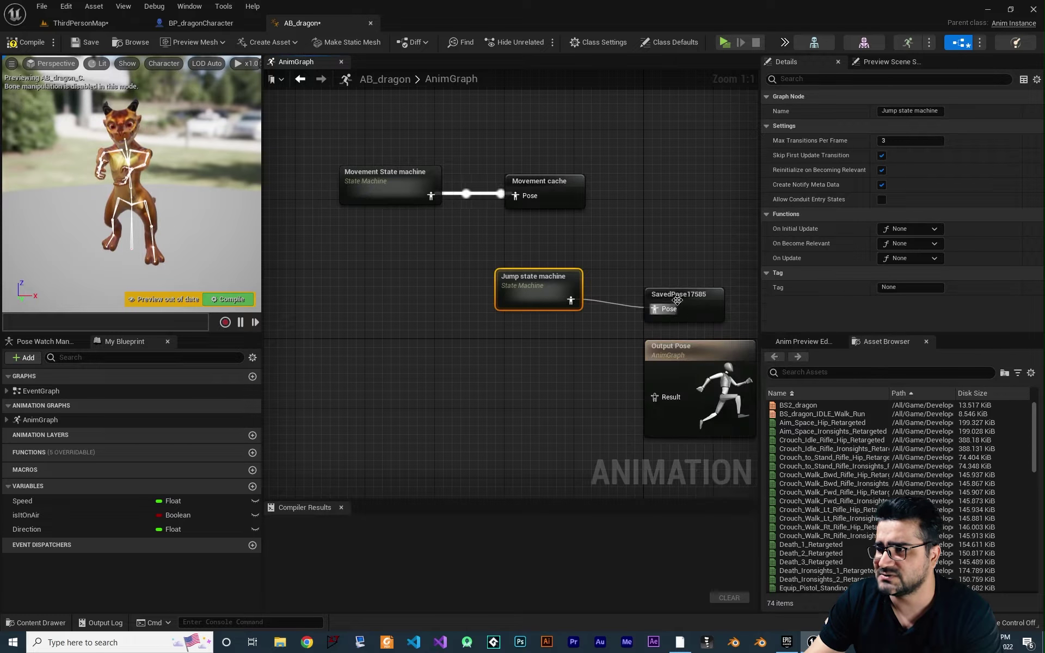
left_click_drag(677, 300, 663, 293)
double_click(661, 287)
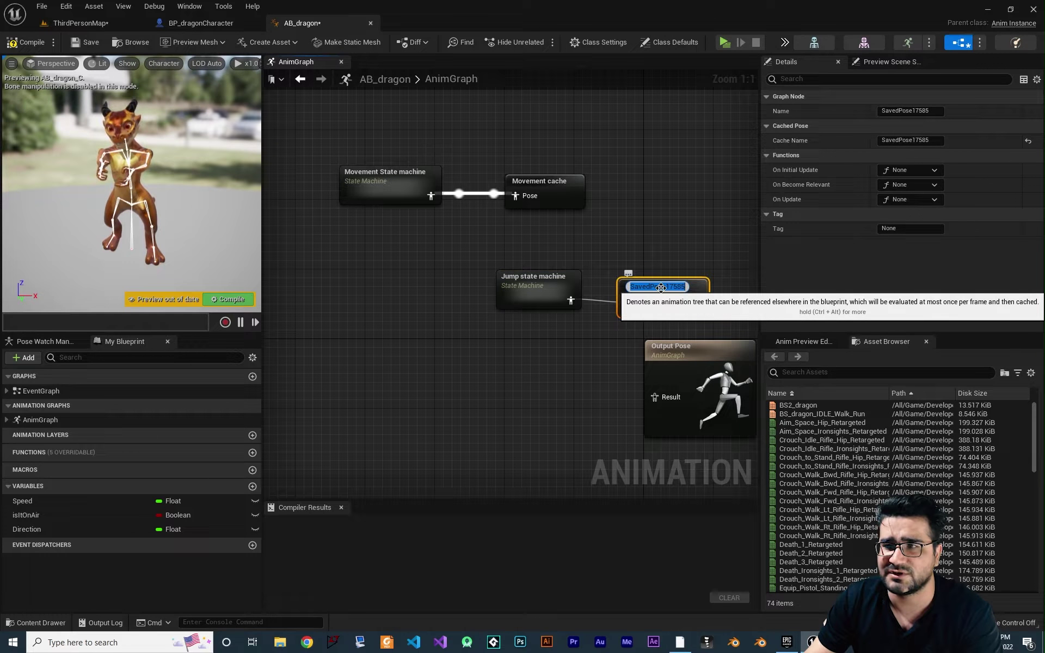
type("Jum")
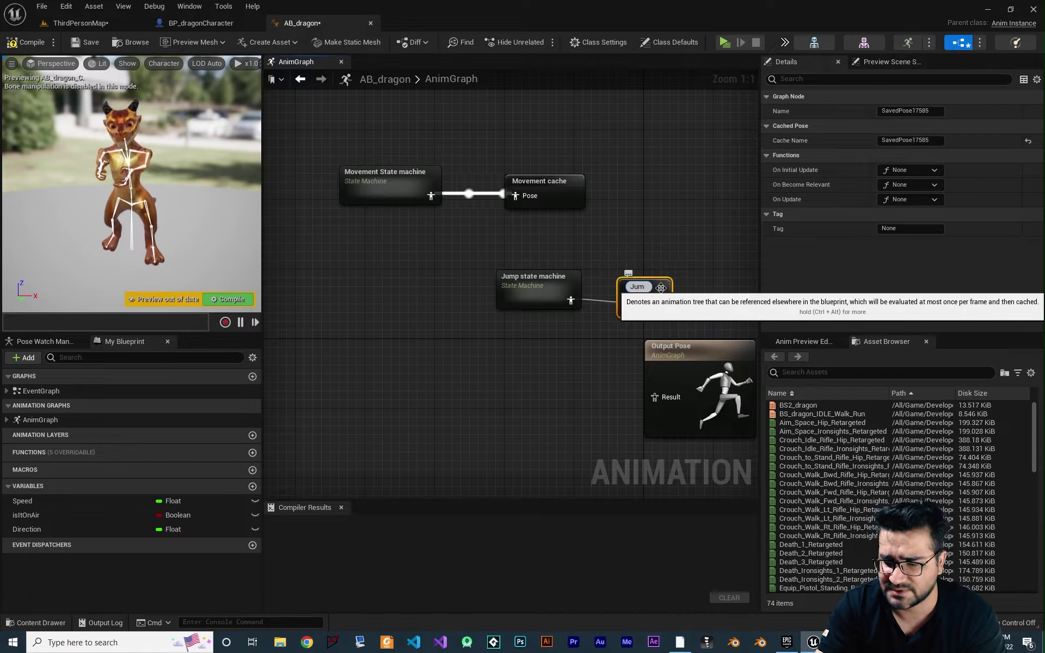
type("p with movement cac")
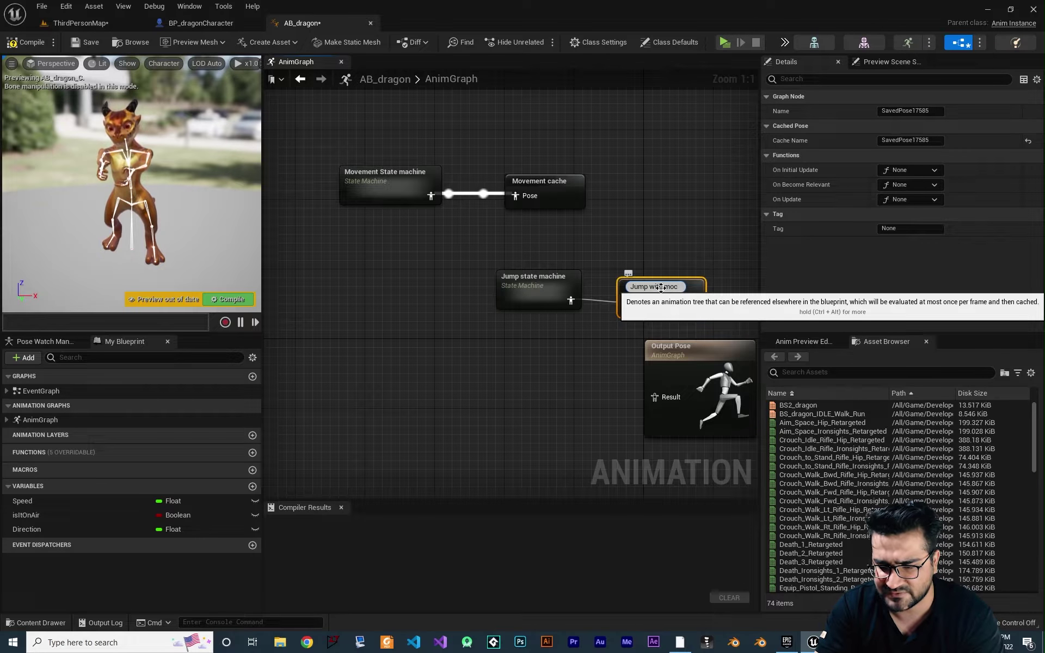
type("he")
key("Return")
left_click_drag(677, 234, 529, 326)
left_click_drag(536, 295, 388, 279)
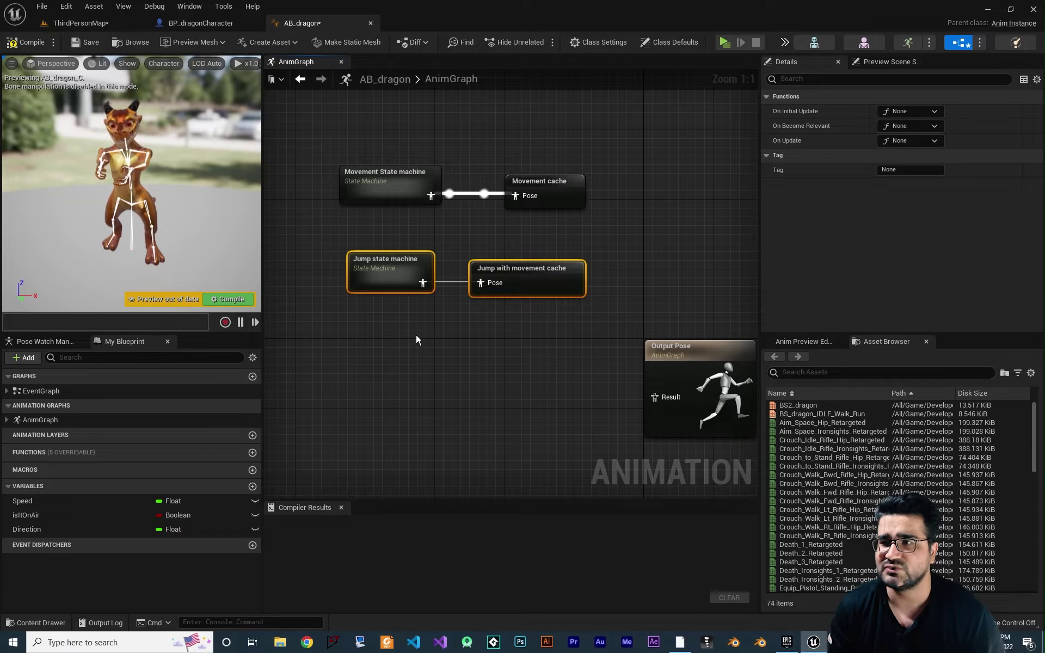
- Place the Jump state machine and its cache node in a row beside Movement cache, then open Jump
scroll(522, 393, "down", 3)
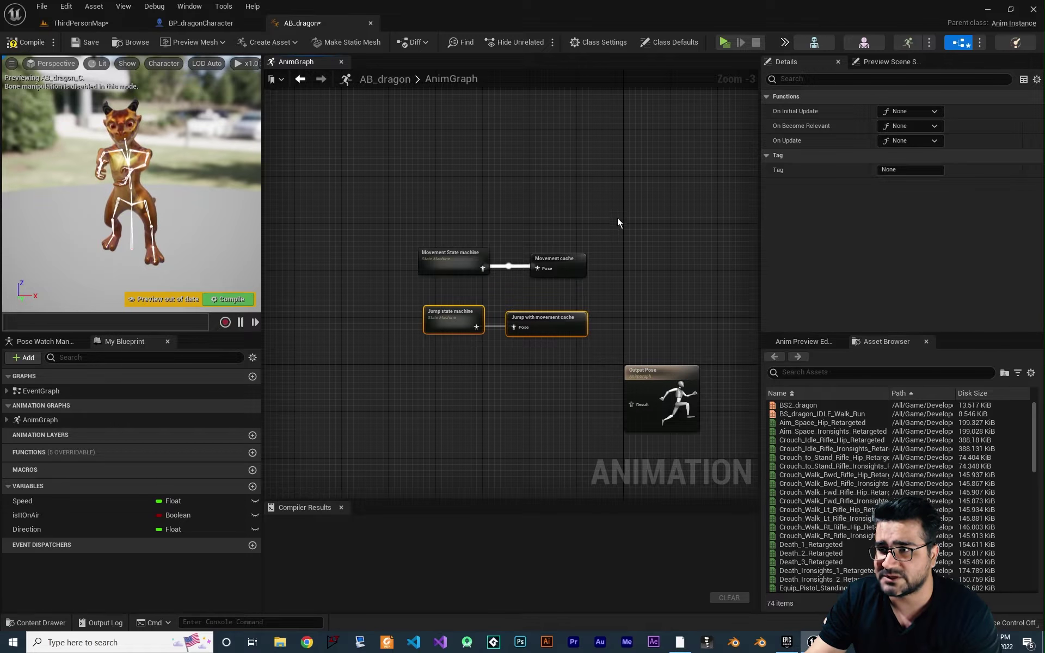
left_click_drag(622, 211, 456, 324)
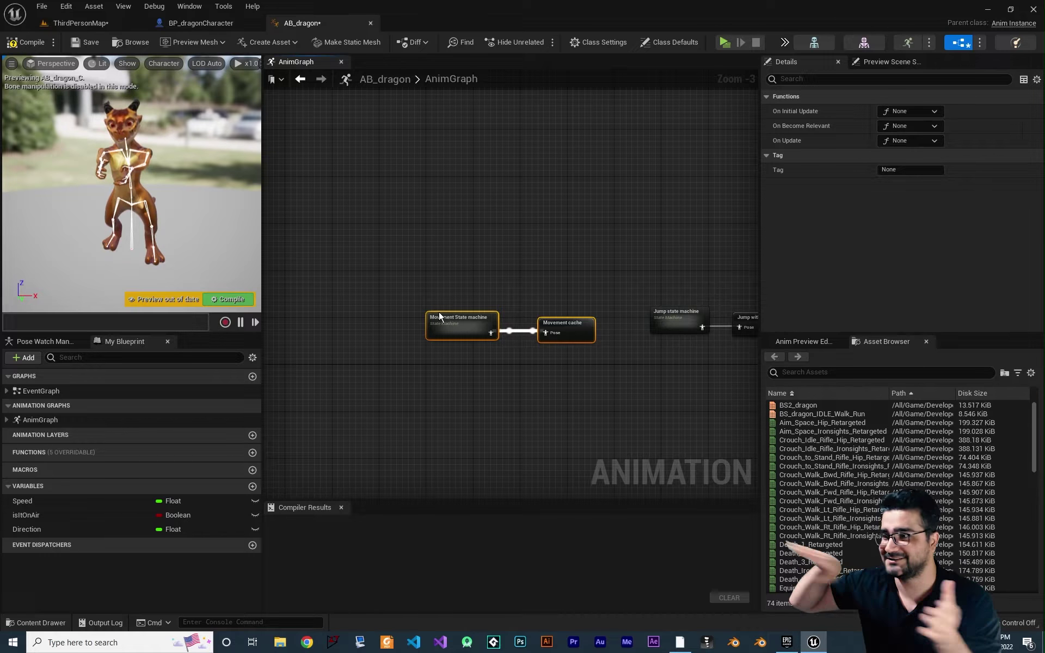
right_click_drag(562, 369, 510, 366)
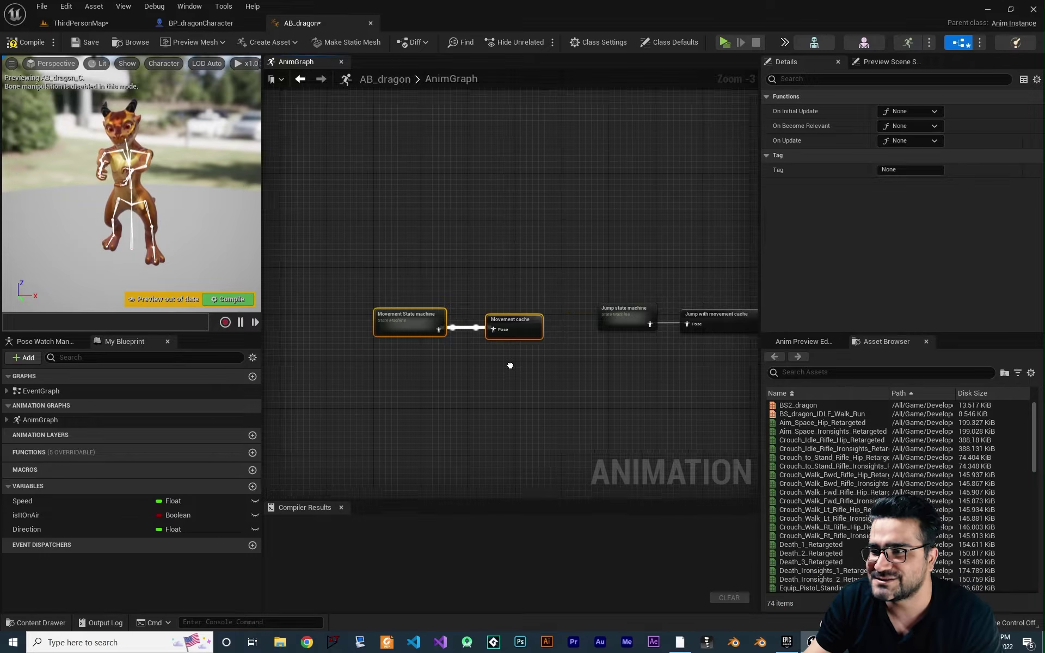
scroll(476, 355, "up", 3)
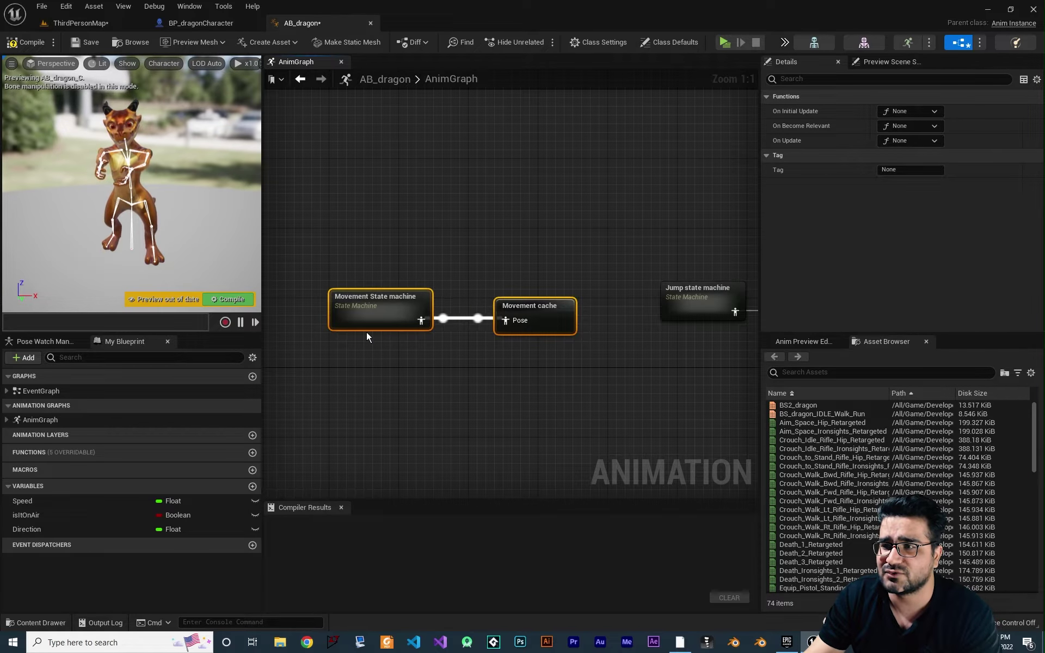
right_click_drag(548, 383, 340, 370)
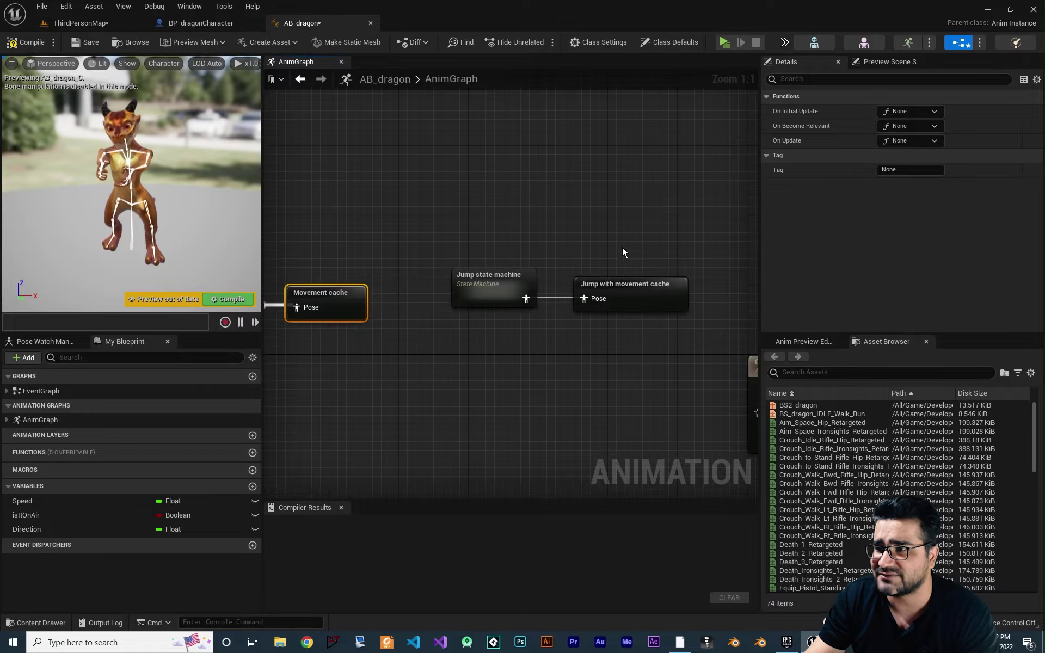
left_click_drag(622, 248, 438, 321)
right_click_drag(437, 338, 517, 322)
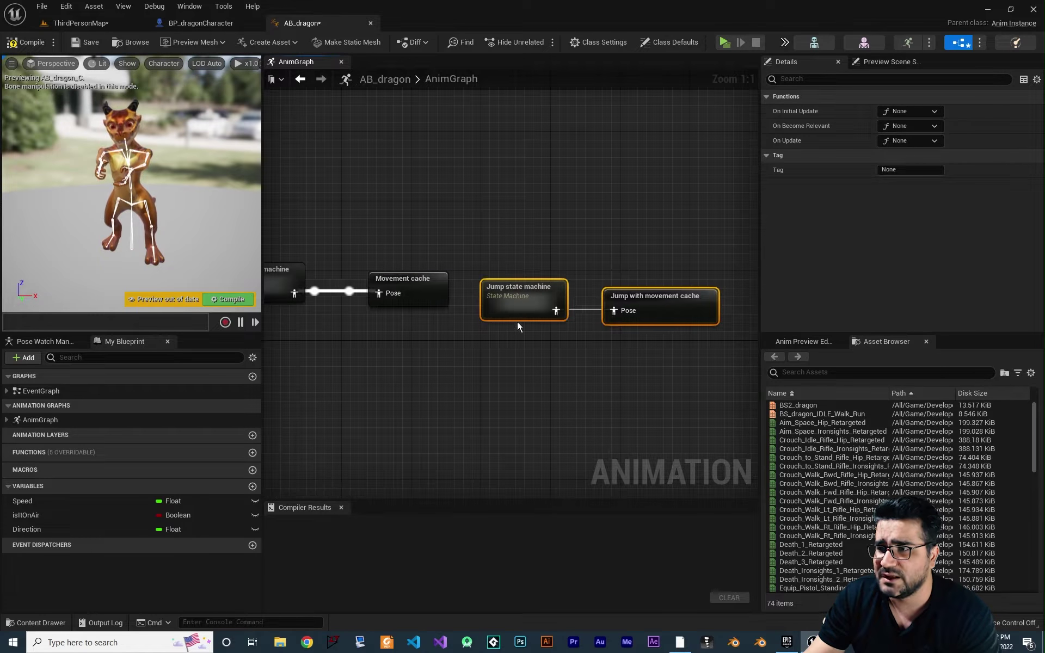
left_click_drag(523, 291, 531, 282)
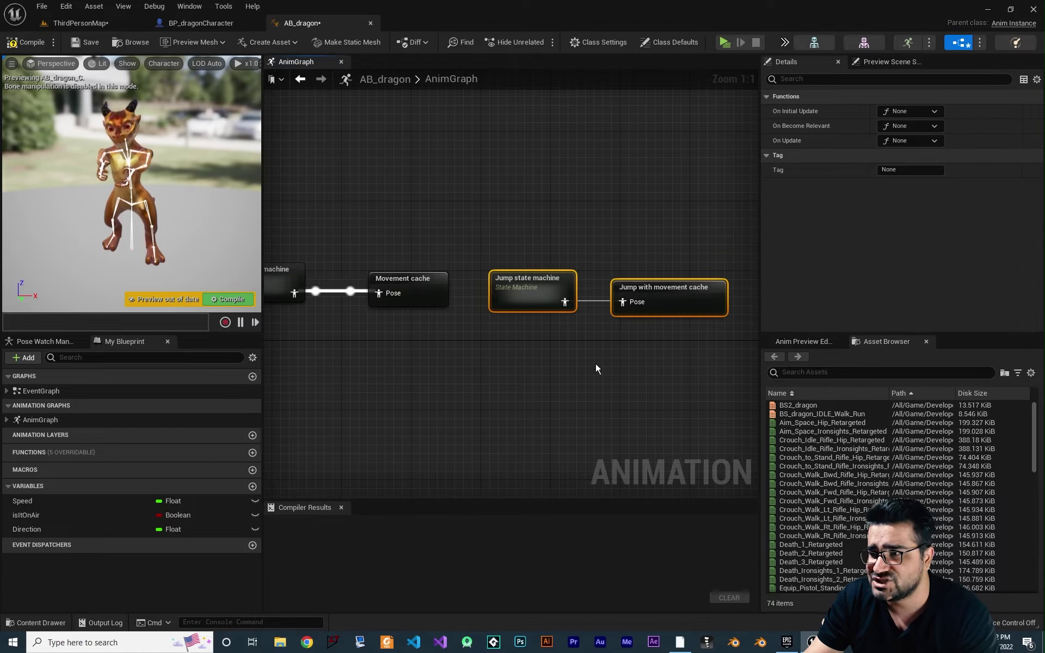
double_click(531, 295)
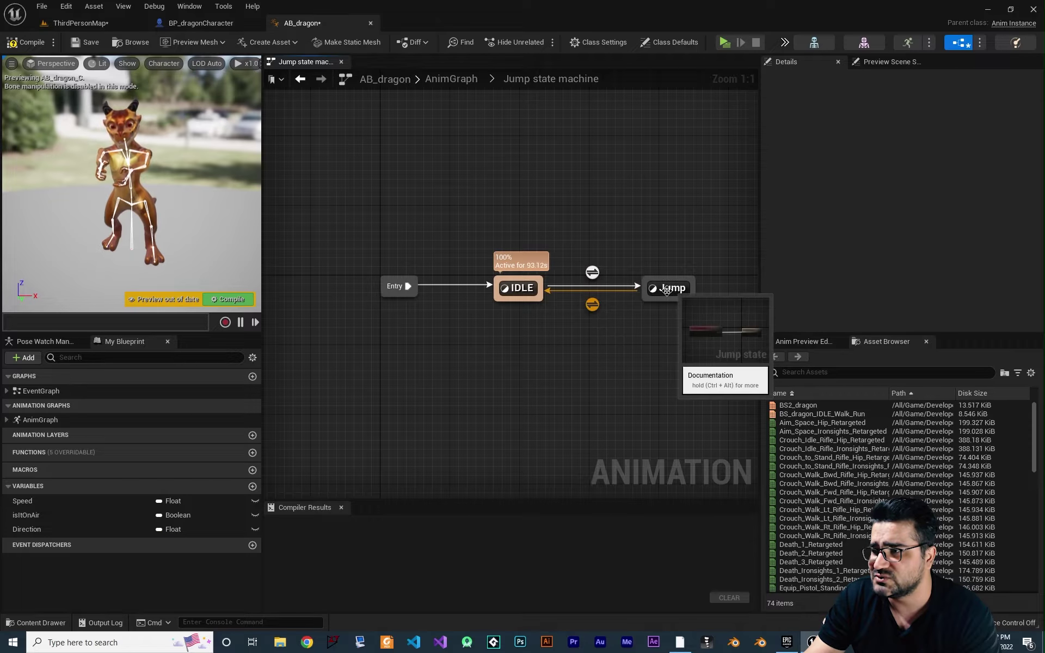
- Inspect the IDLE state inside the Jump state machine, then return to the main AnimGraph
double_click(520, 288)
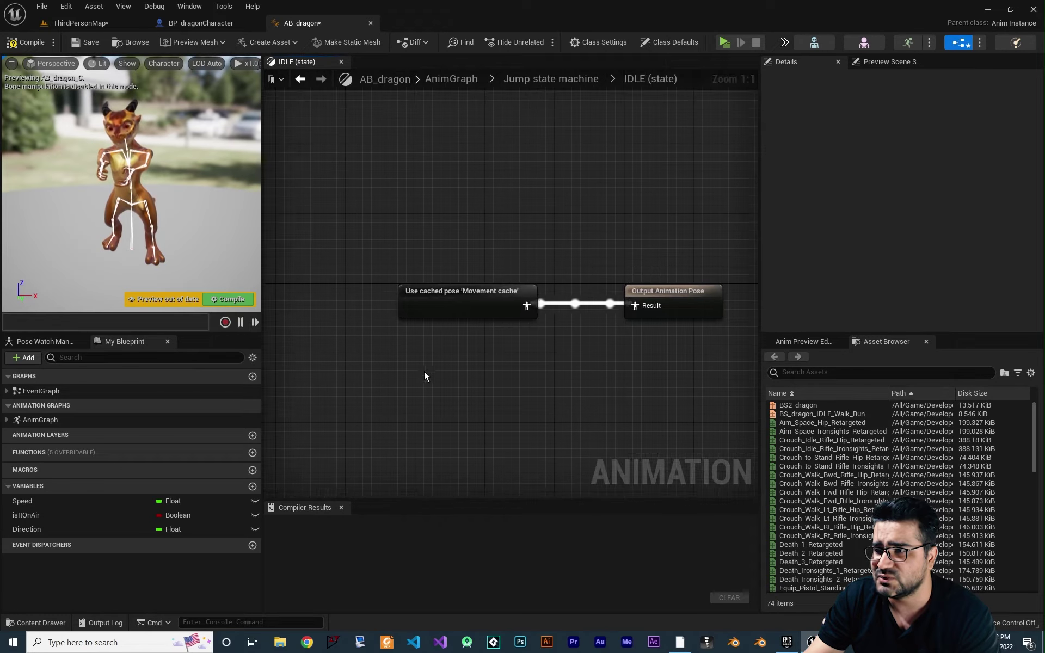
left_click(462, 86)
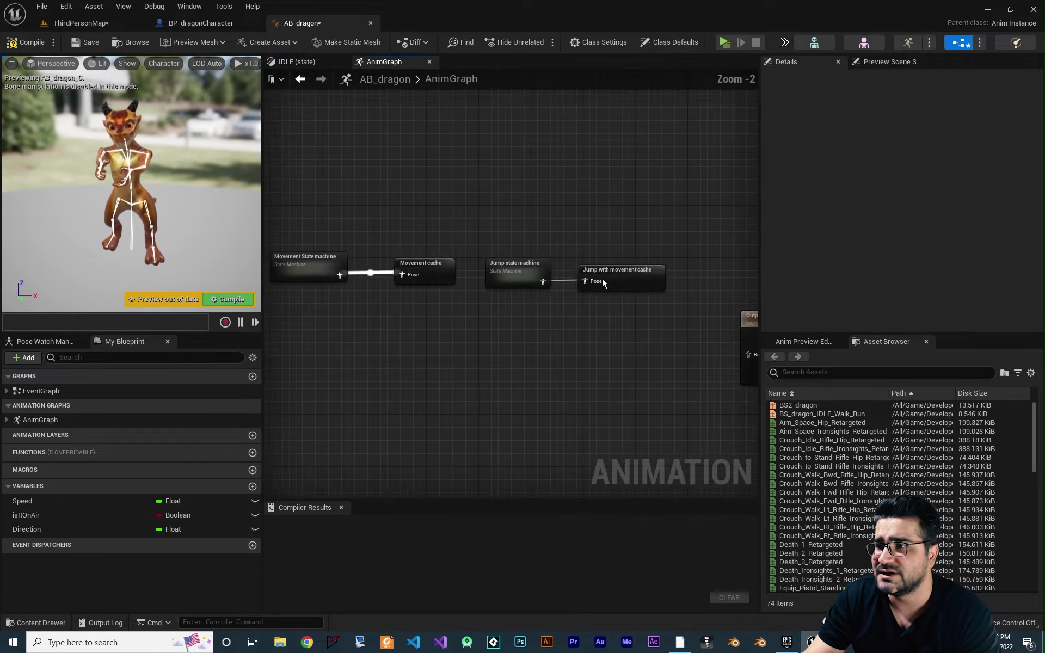
scroll(468, 323, "up", 2)
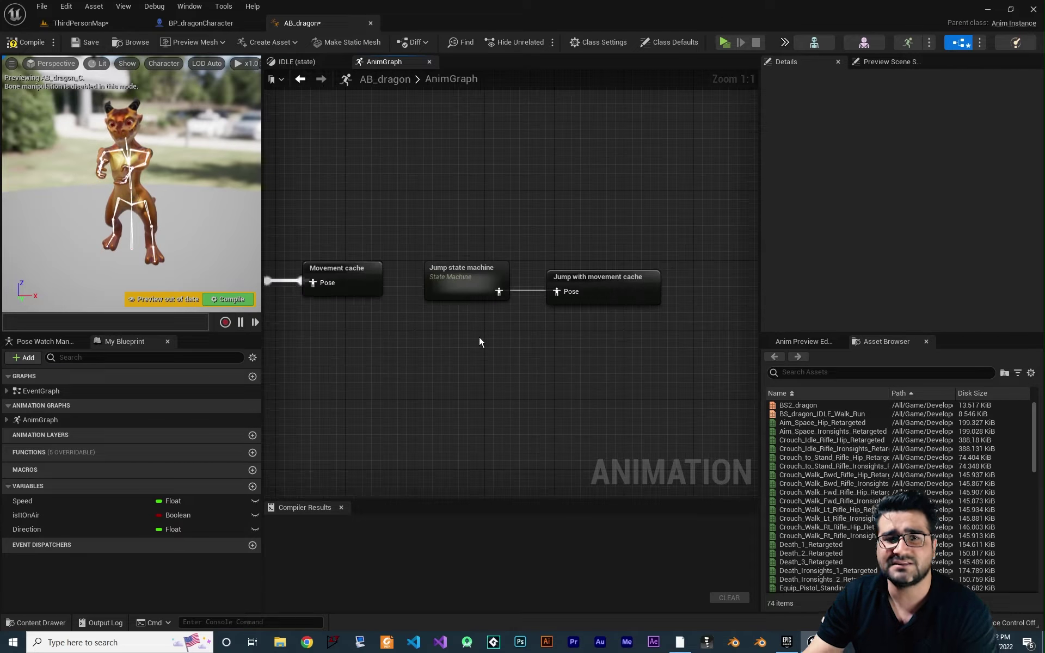
right_click_drag(446, 335, 373, 336)
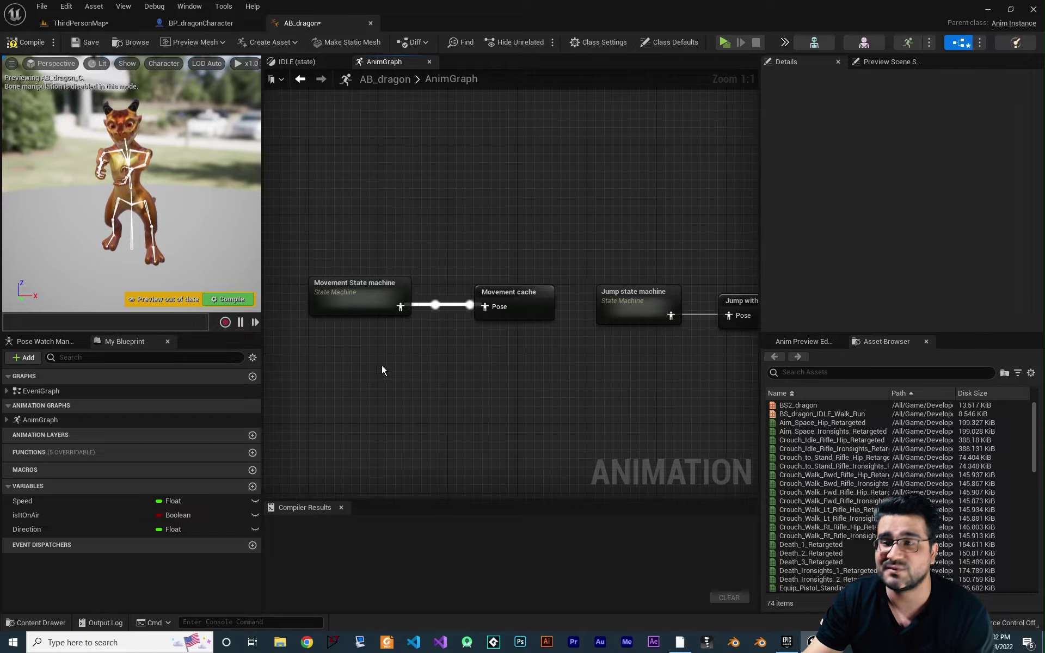
right_click_drag(515, 390, 501, 389)
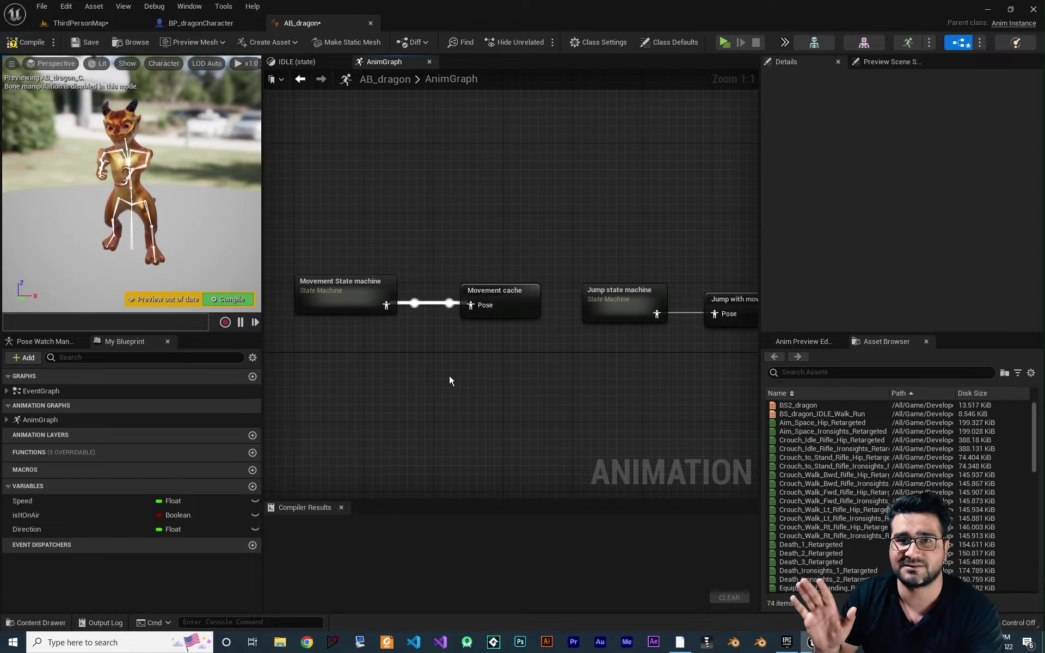
- Frame Jump with movement cache and Output Pose, leaving room beside Output Pose
right_click_drag(625, 336, 548, 329)
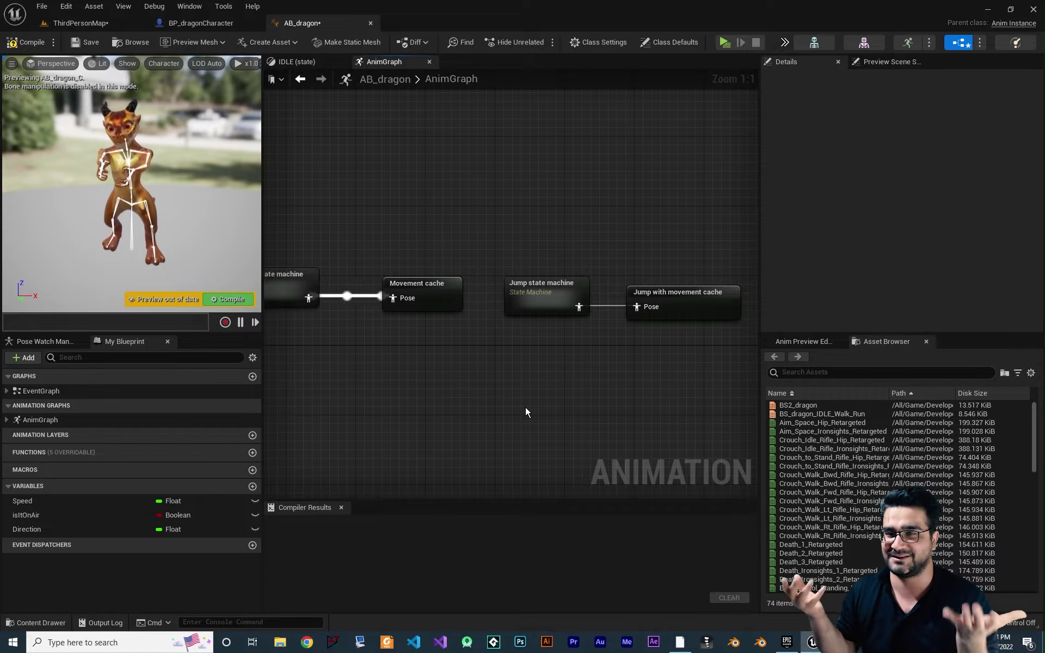
right_click_drag(547, 377, 437, 376)
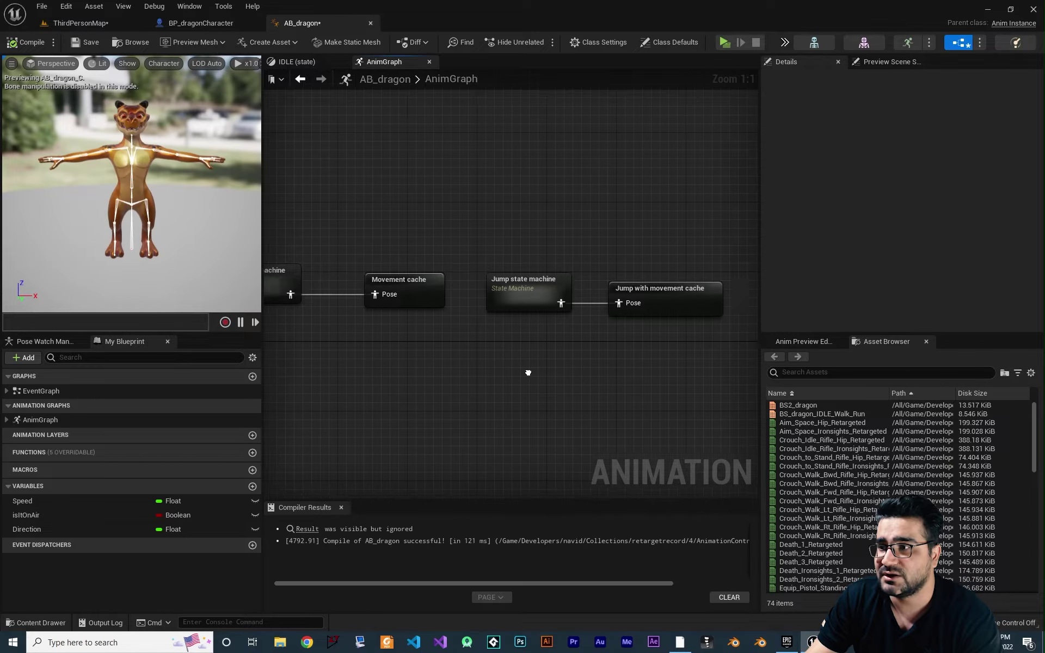
right_click_drag(554, 408, 474, 387)
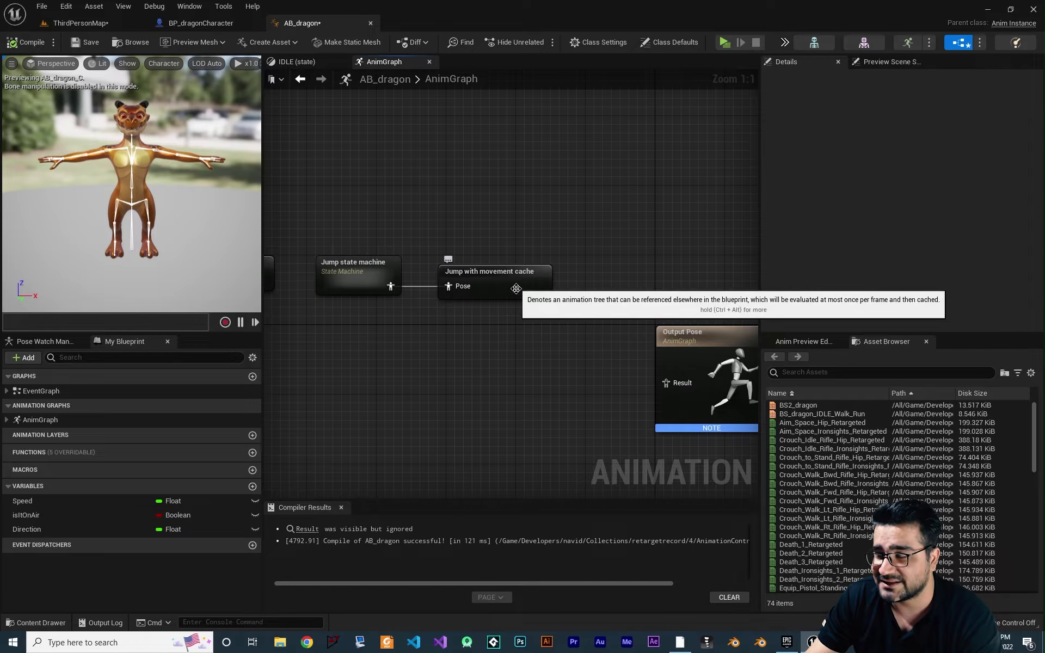
right_click_drag(516, 289, 542, 291)
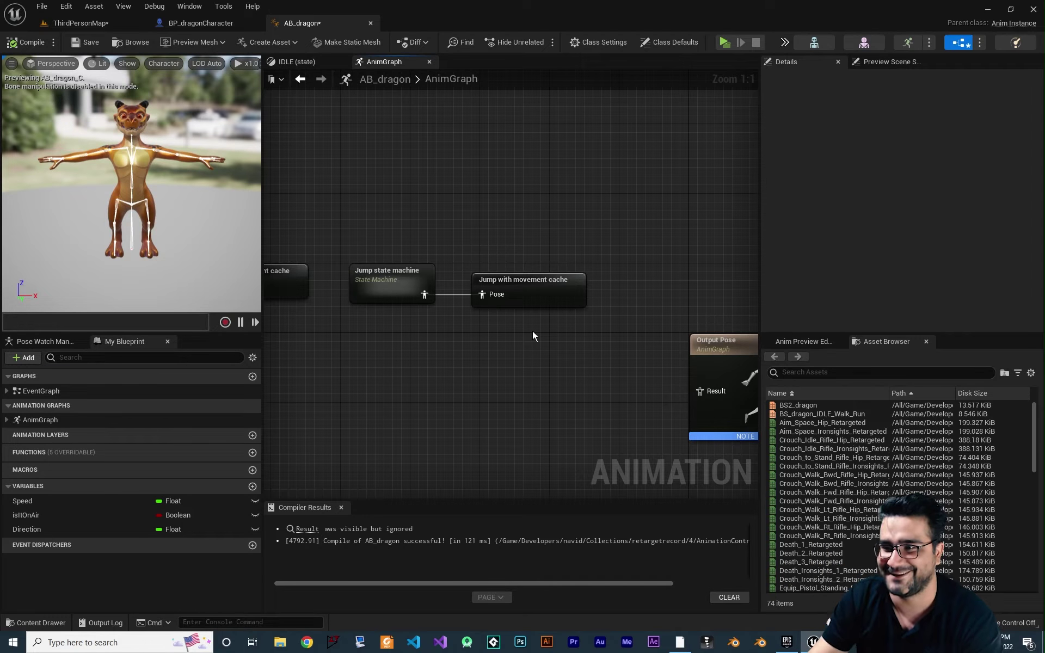
mouse_move(522, 329)
right_mouse_down()
mouse_move(531, 327)
mouse_move(508, 323)
right_mouse_up()
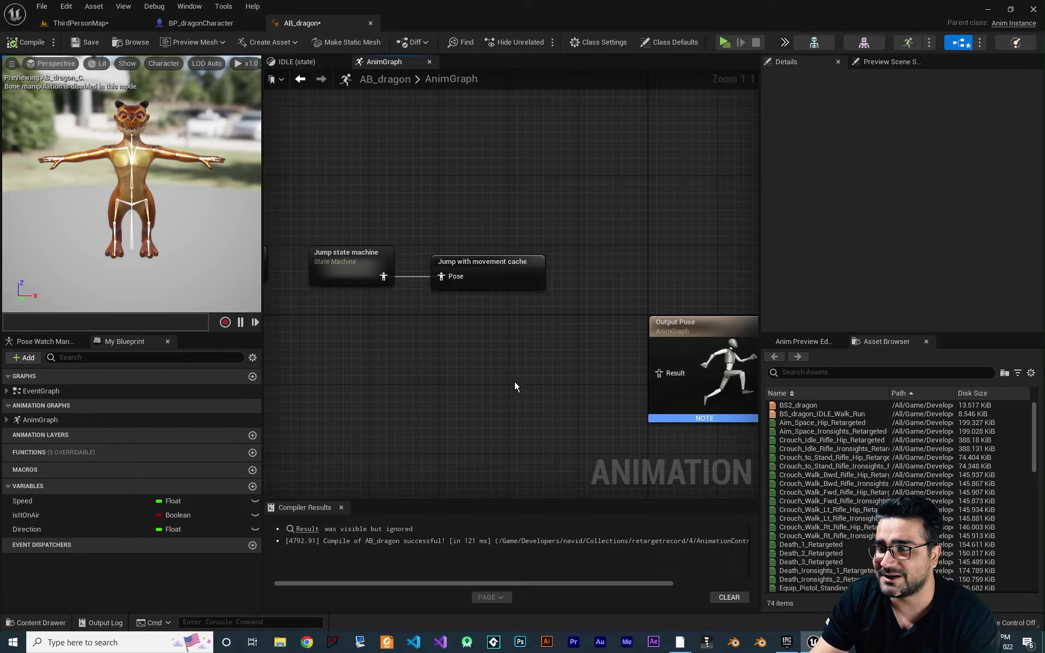
right_click_drag(667, 366, 578, 313)
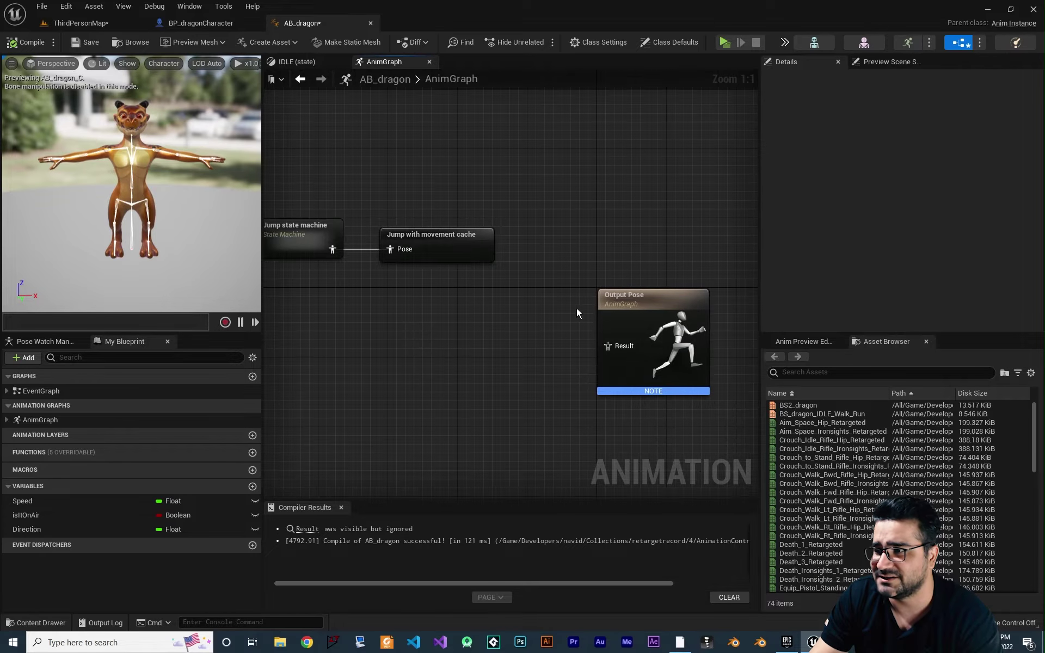
- Add a Use Cached Pose node for 'Jump with movement cache' and wire it into Output Pose Result
right_click(388, 328)
type("use cach")
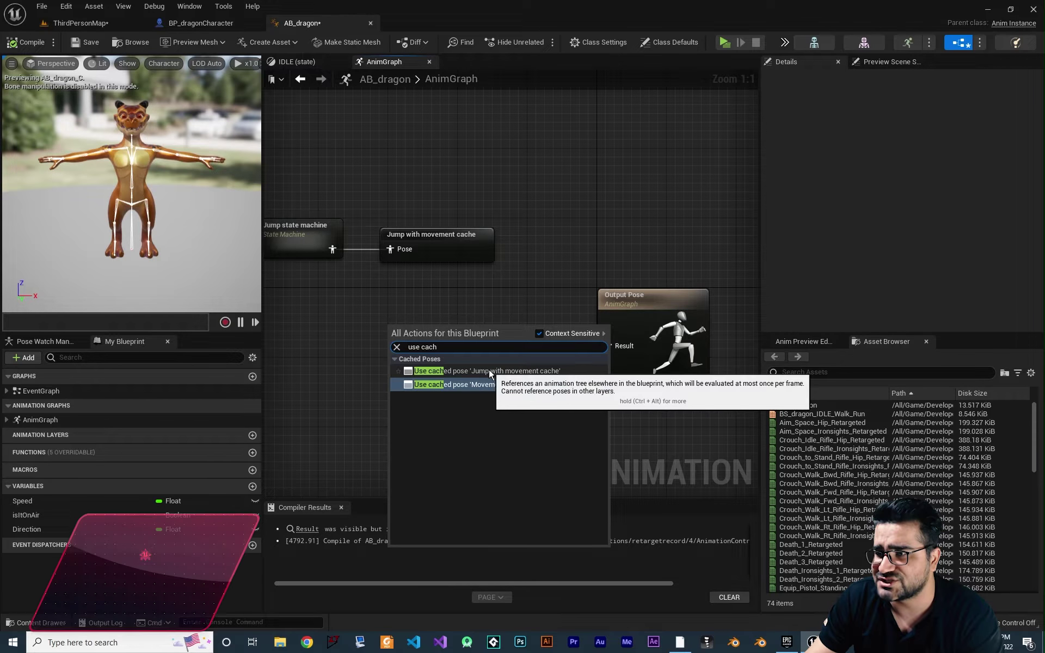
left_click(484, 372)
left_click_drag(531, 349, 483, 376)
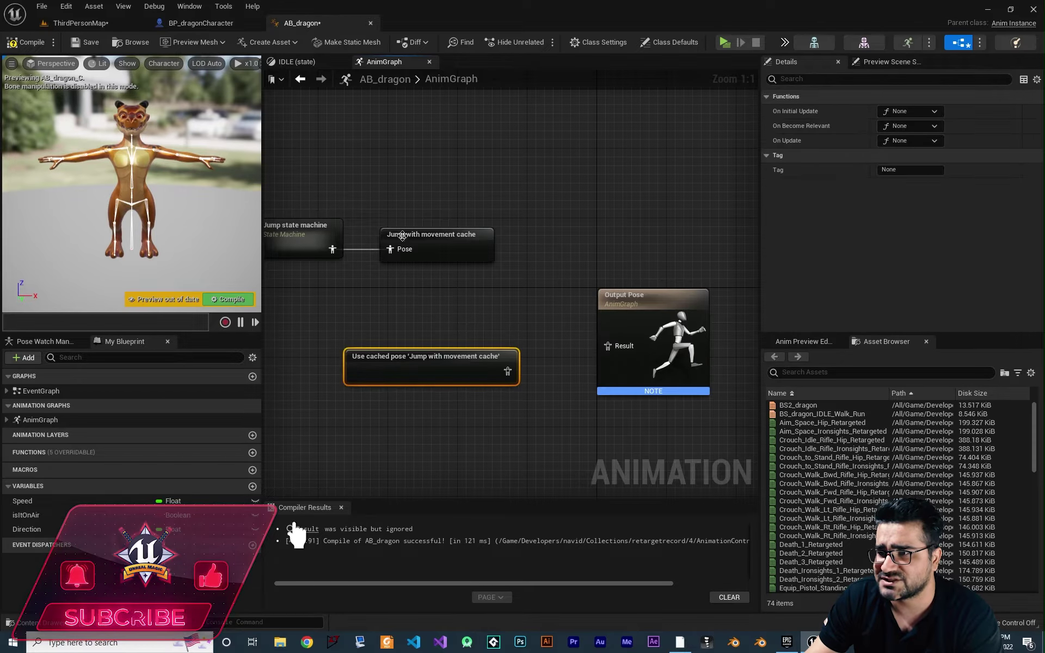
right_click_drag(425, 308, 459, 326)
left_click_drag(541, 390, 642, 364)
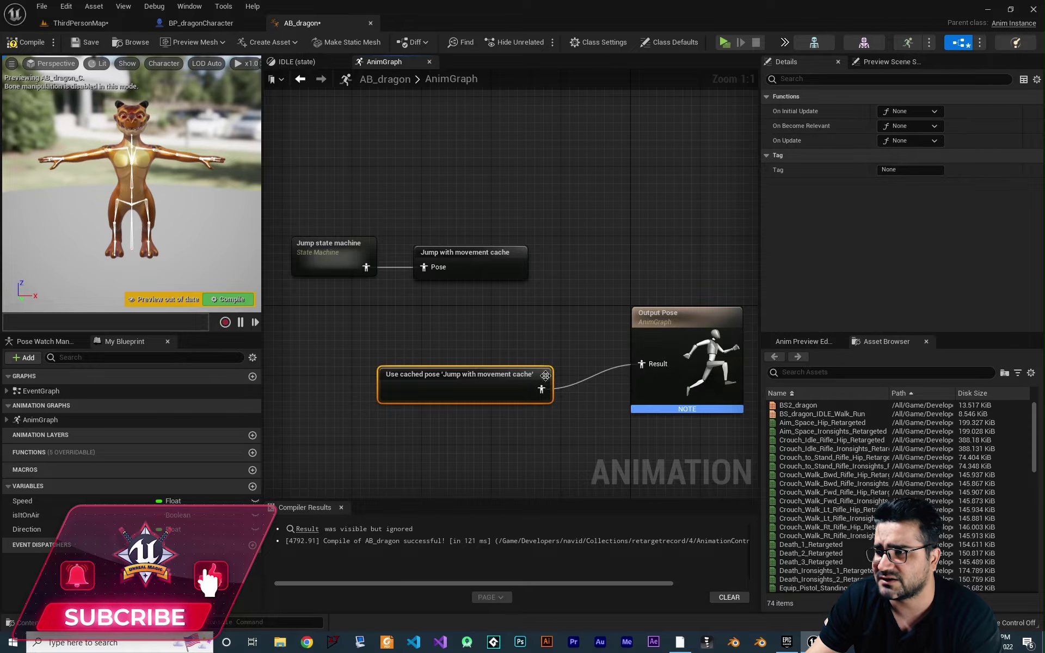
left_click(229, 299)
- Tidy the Jump state machine and cache nodes, then switch to the BP_dragonCharacter blueprint
scroll(485, 378, "down", 3)
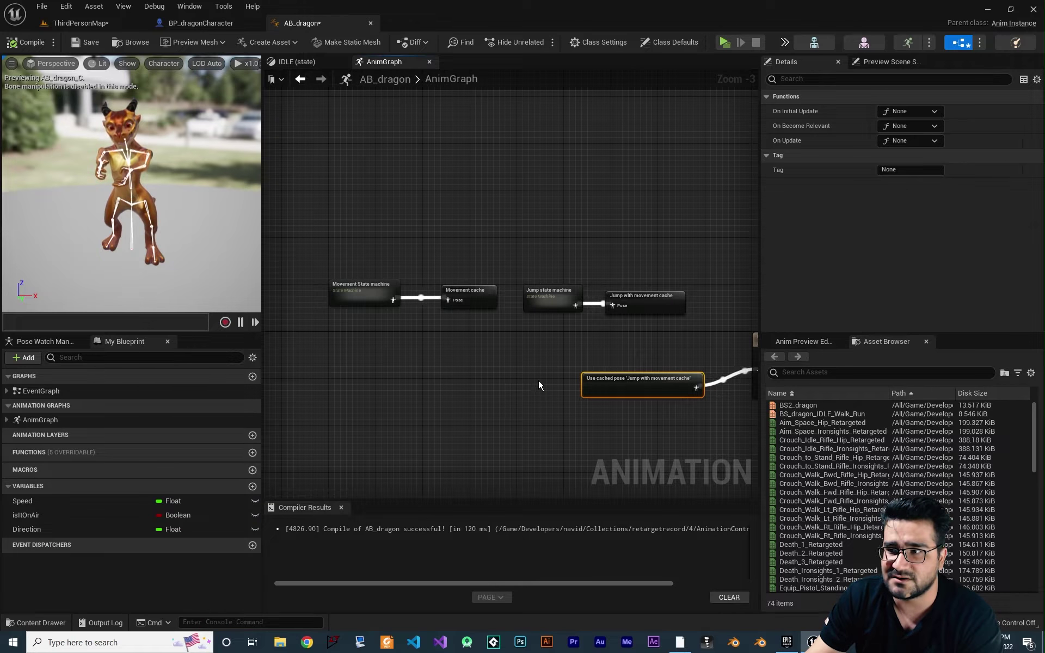
right_click_drag(538, 380, 513, 378)
left_click_drag(667, 264, 511, 303)
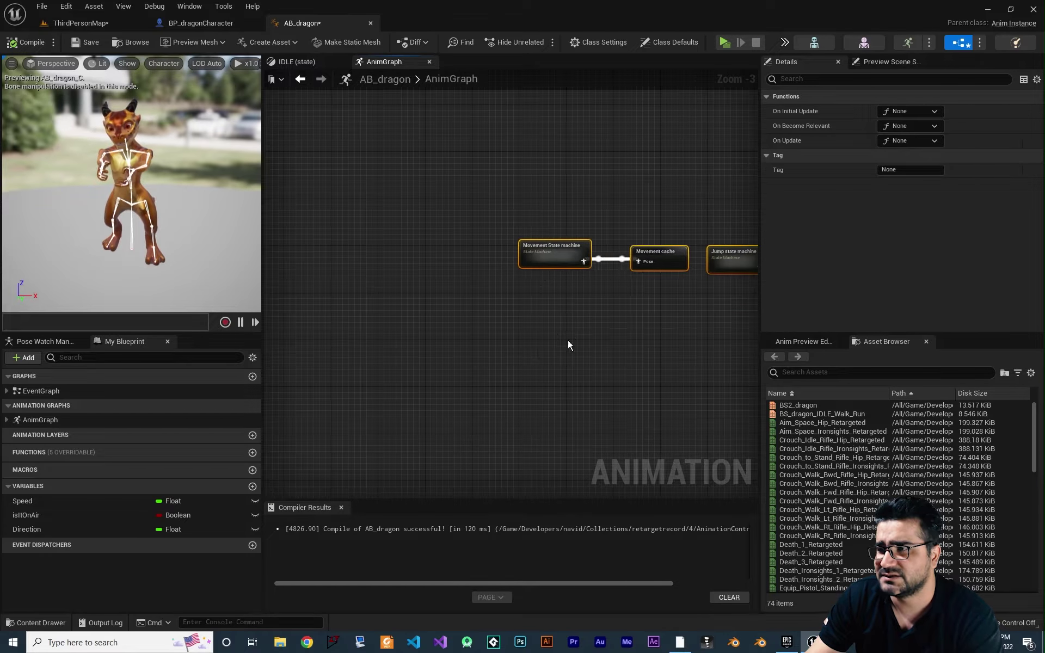
left_click_drag(545, 248, 338, 300)
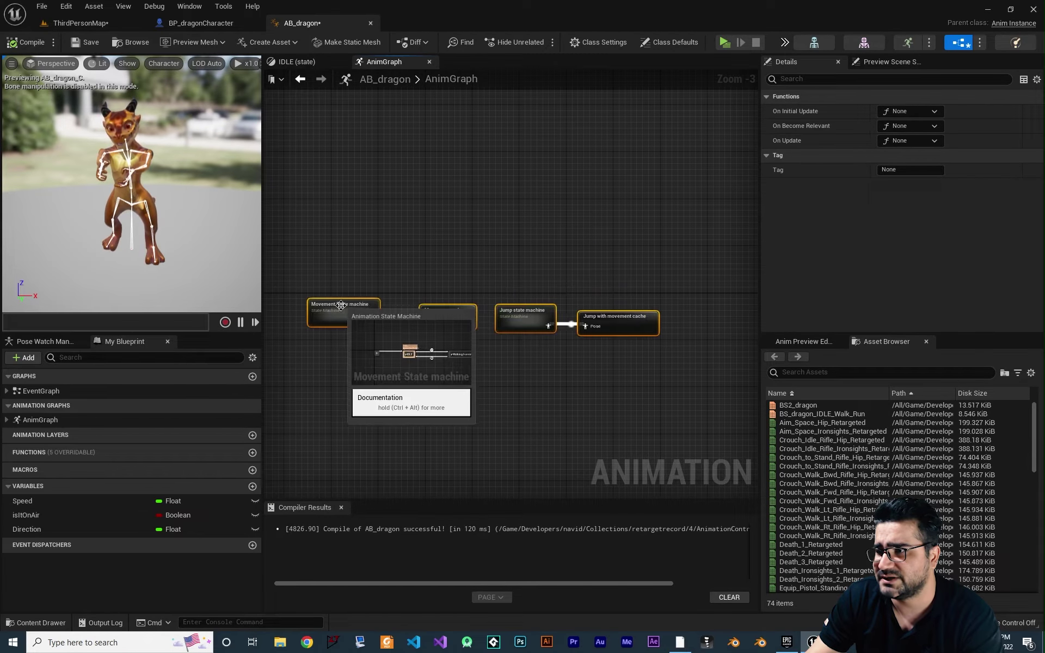
right_click_drag(622, 393, 461, 377)
scroll(462, 378, "down", 2)
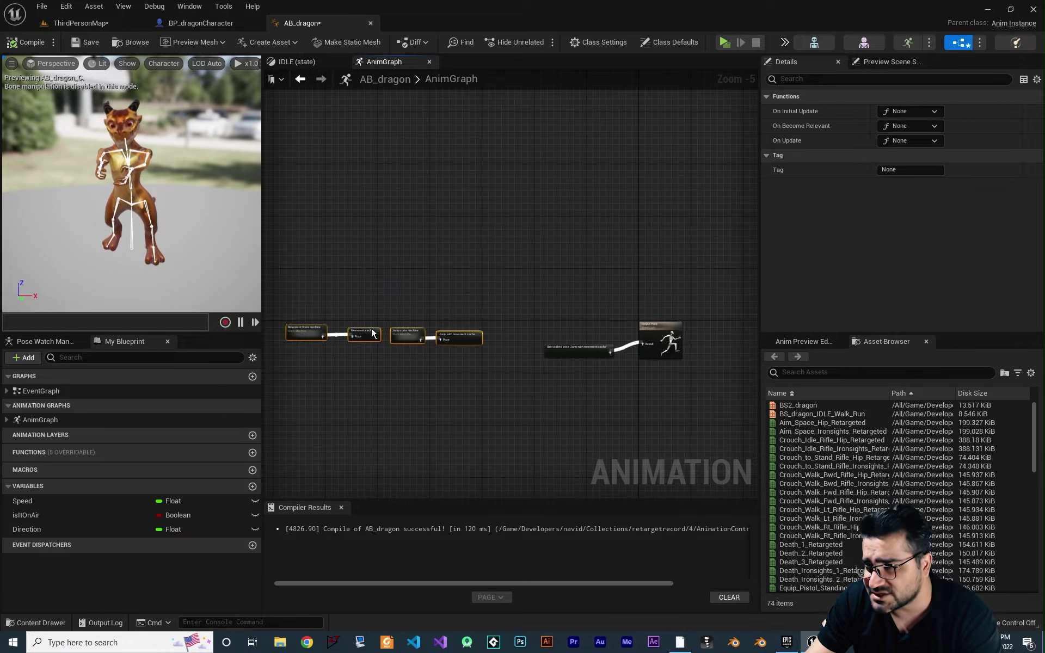
left_click(344, 365)
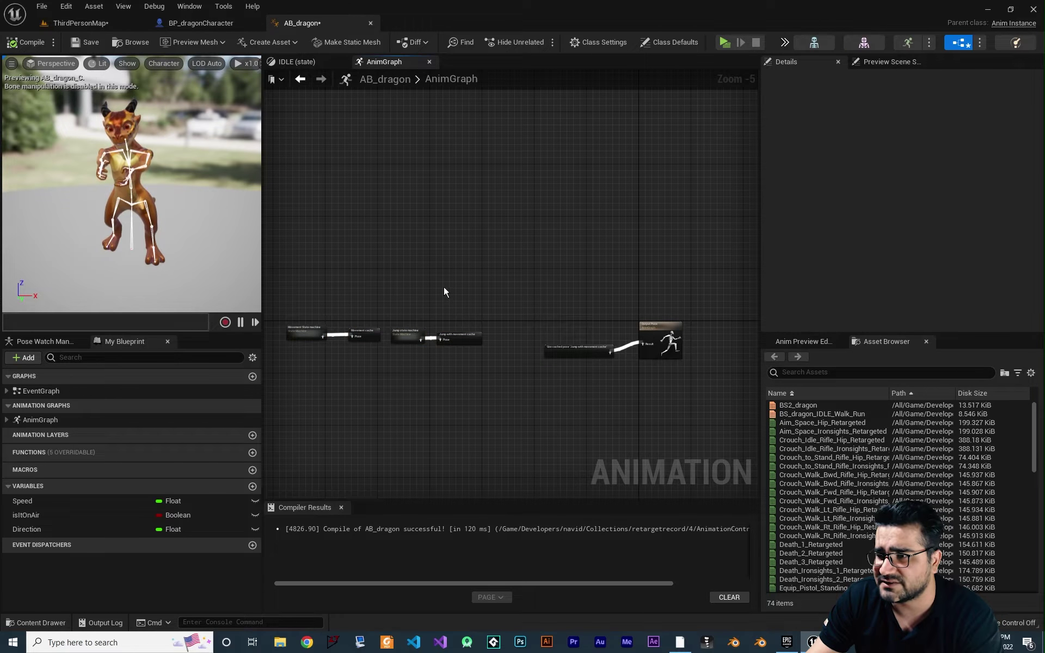
left_click_drag(582, 349, 591, 342)
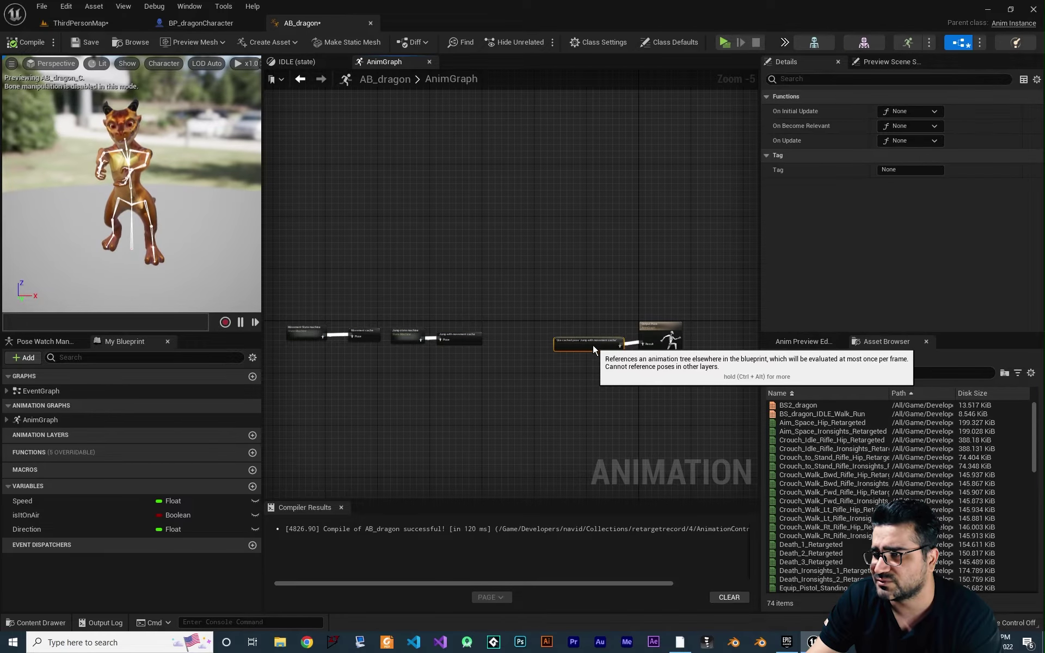
scroll(518, 383, "up", 4)
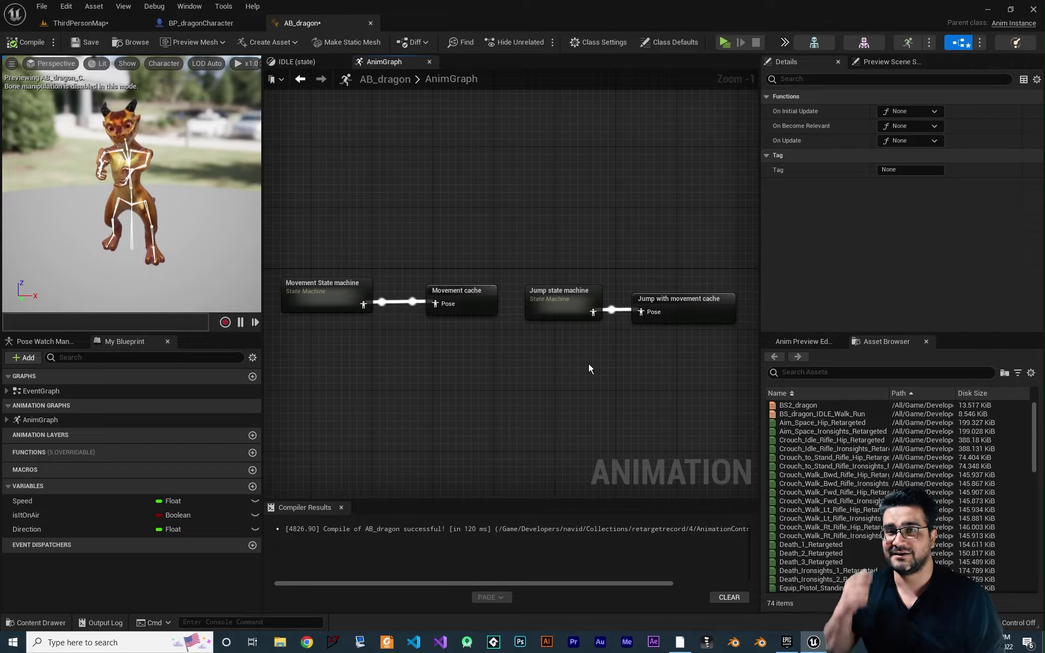
left_click(206, 26)
- Add a keyboard event node for the 1 key in empty graph space
right_click_drag(423, 453, 449, 430)
right_click_drag(420, 204, 502, 460)
right_click(348, 243)
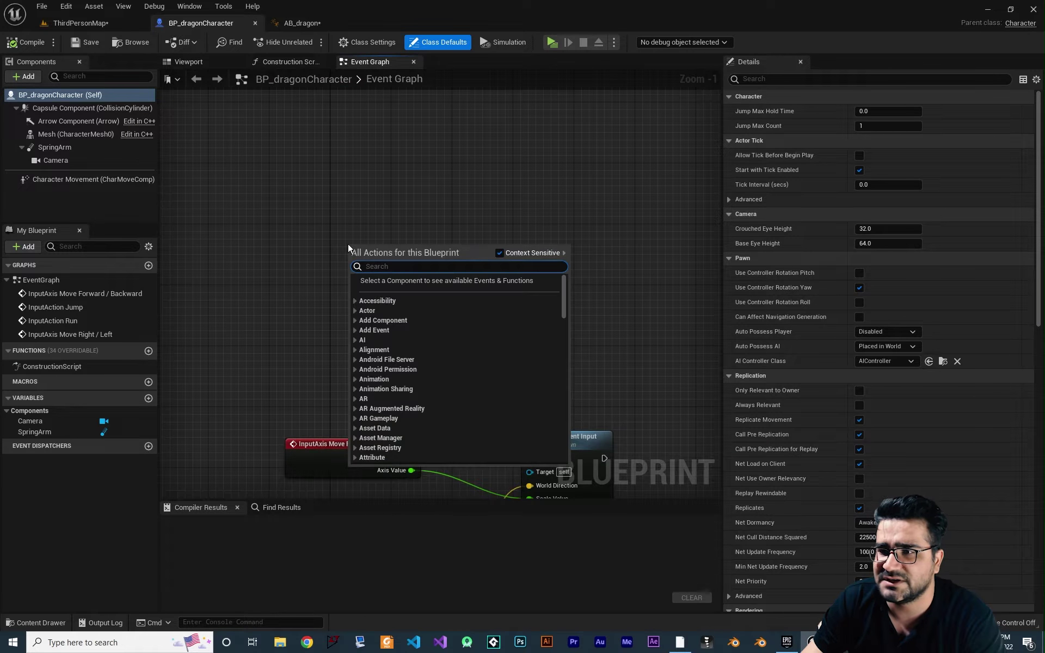
type("1 ke")
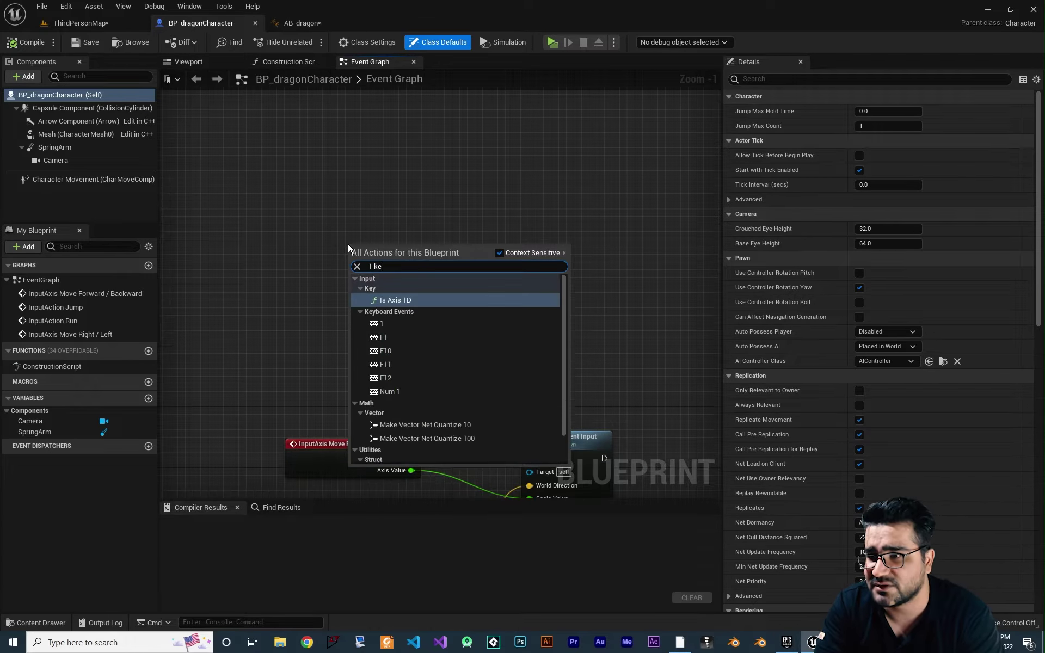
left_click(382, 325)
left_click_drag(372, 247, 305, 247)
- Add a 2 key event node and place it under the 1 key event
right_click_drag(327, 243, 361, 178)
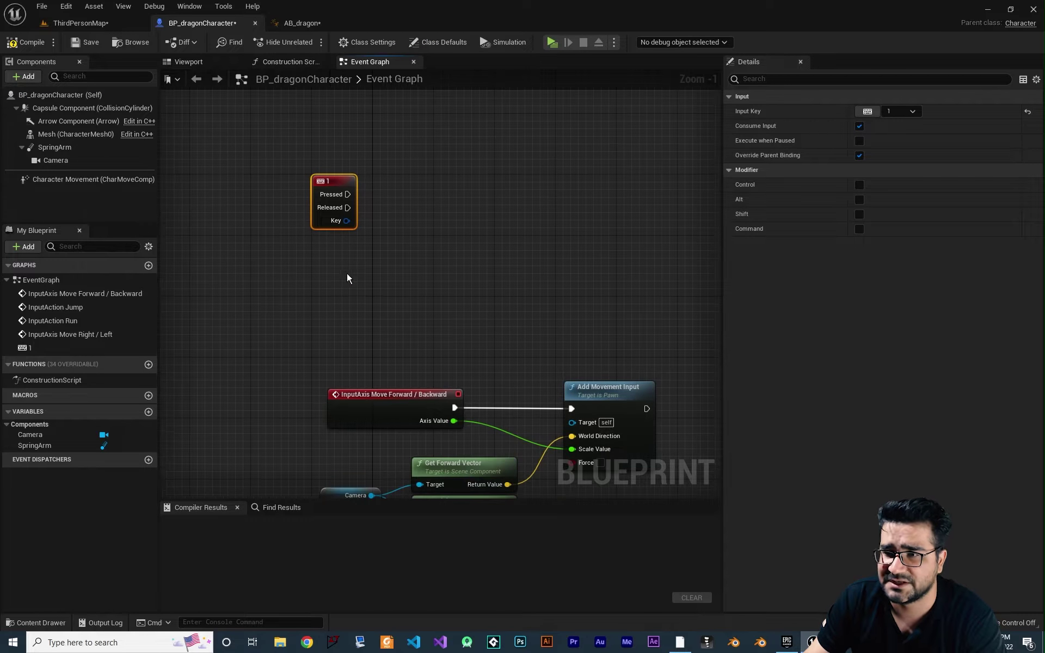
right_click(341, 264)
type("2 key")
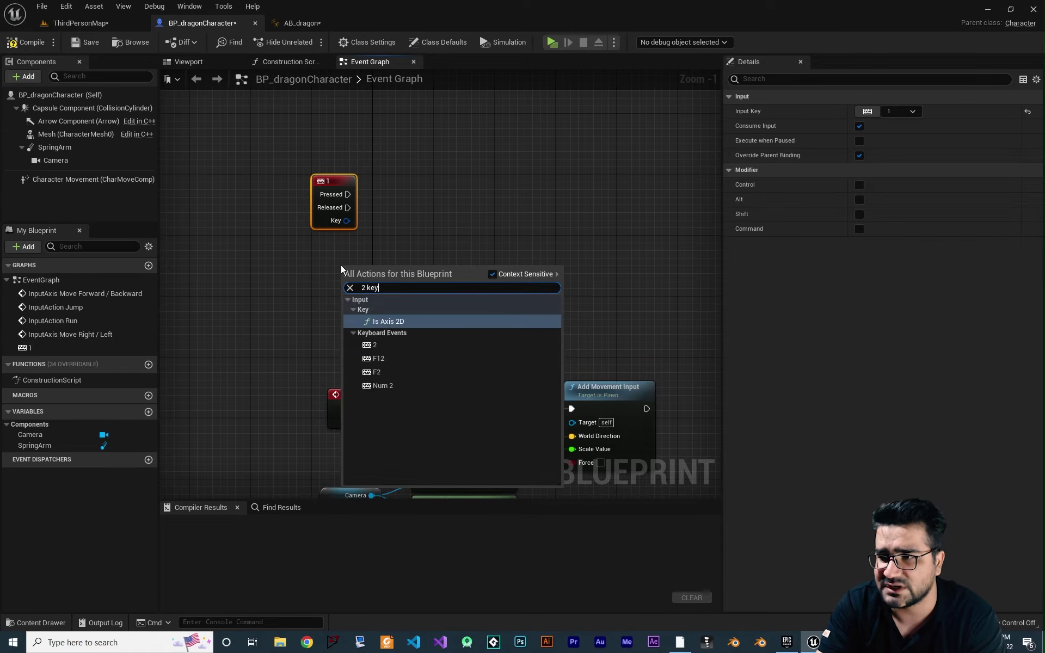
left_click(375, 344)
left_click_drag(370, 274, 340, 252)
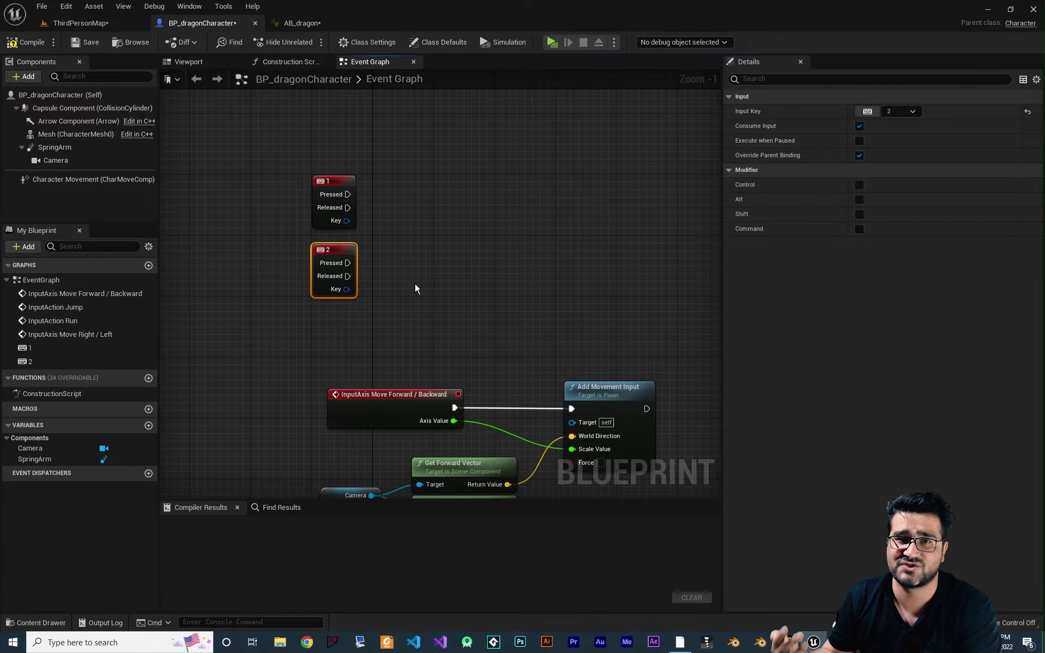
right_click_drag(415, 289, 425, 337)
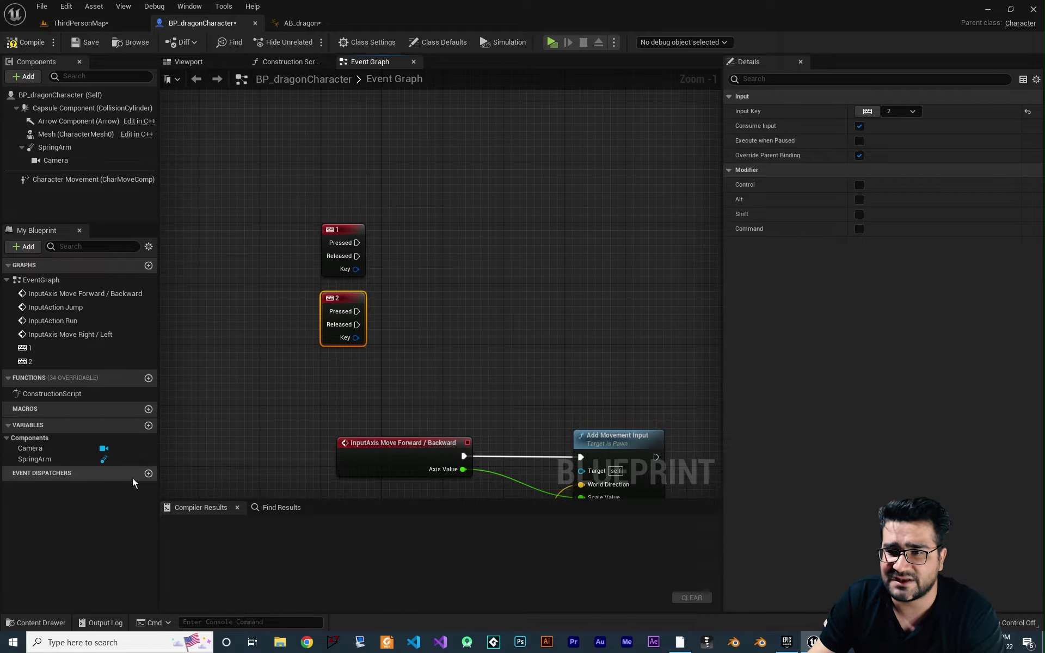
- Create a new Boolean variable named IsRifle in BP_dragonCharacter
left_click(149, 425)
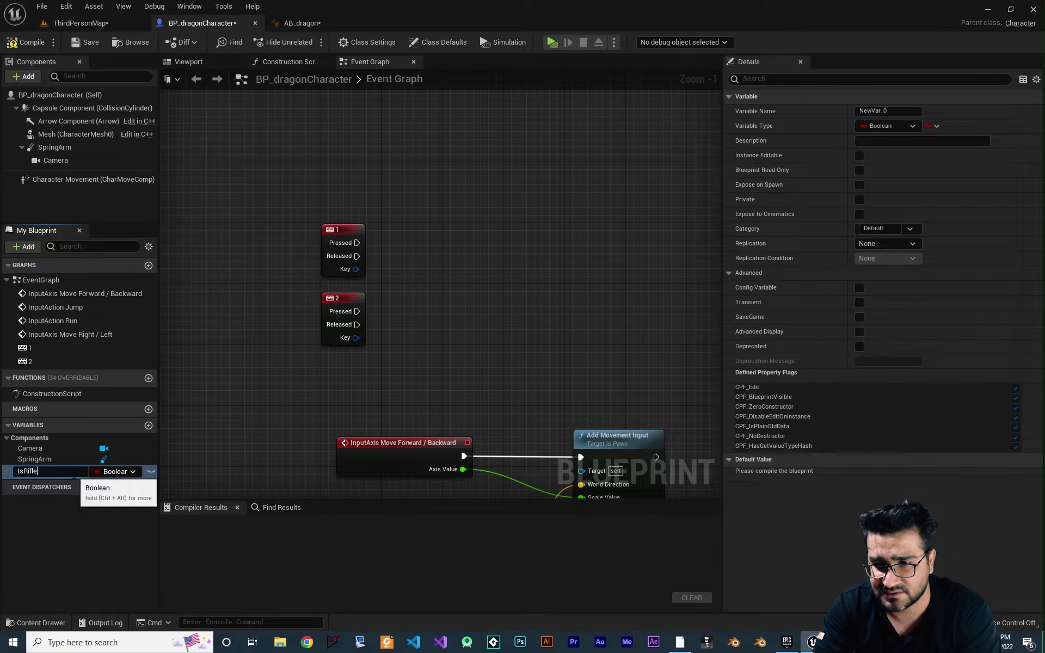
type("IsRifle")
key("Return")
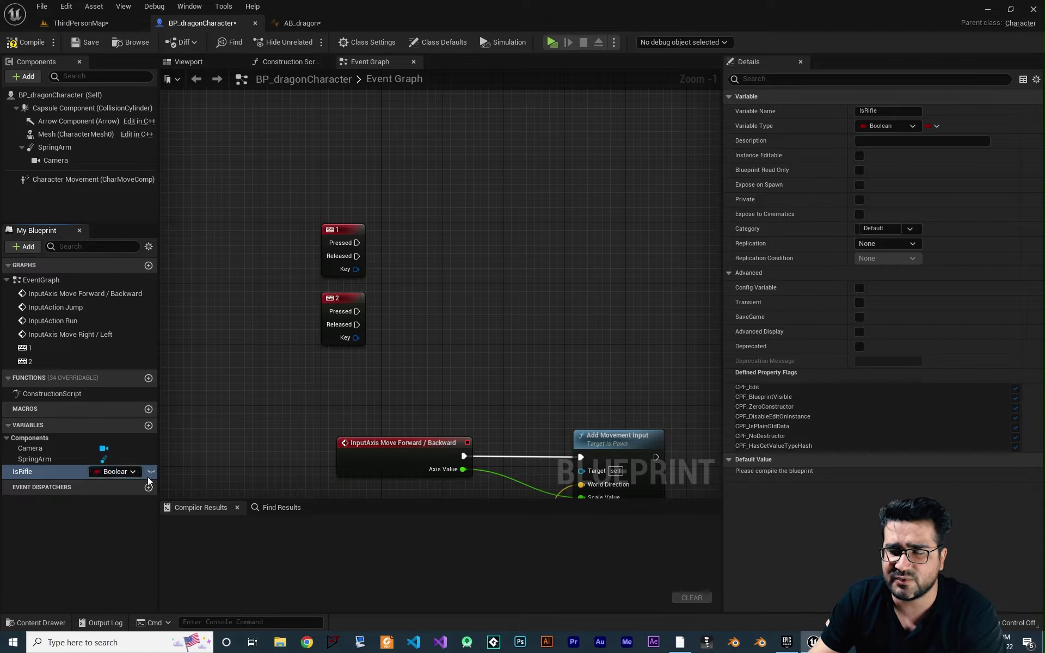
right_click_drag(258, 420, 301, 407)
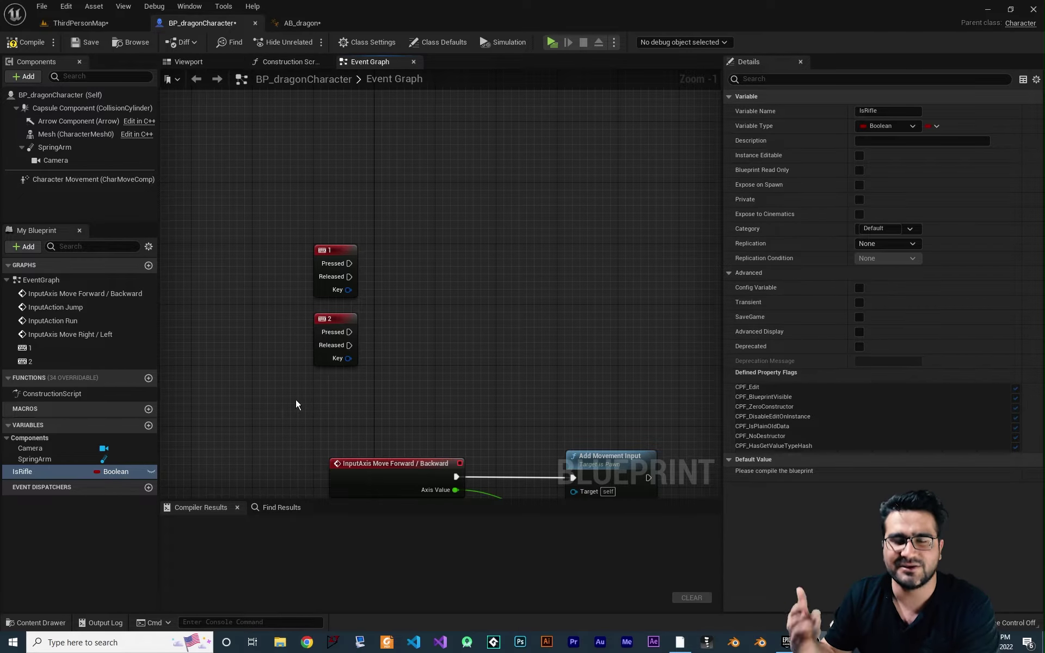
right_click_drag(283, 406, 257, 456)
- Have the 1 key's Pressed run a Set Is Rifle node, left false
left_click_drag(324, 314, 407, 314)
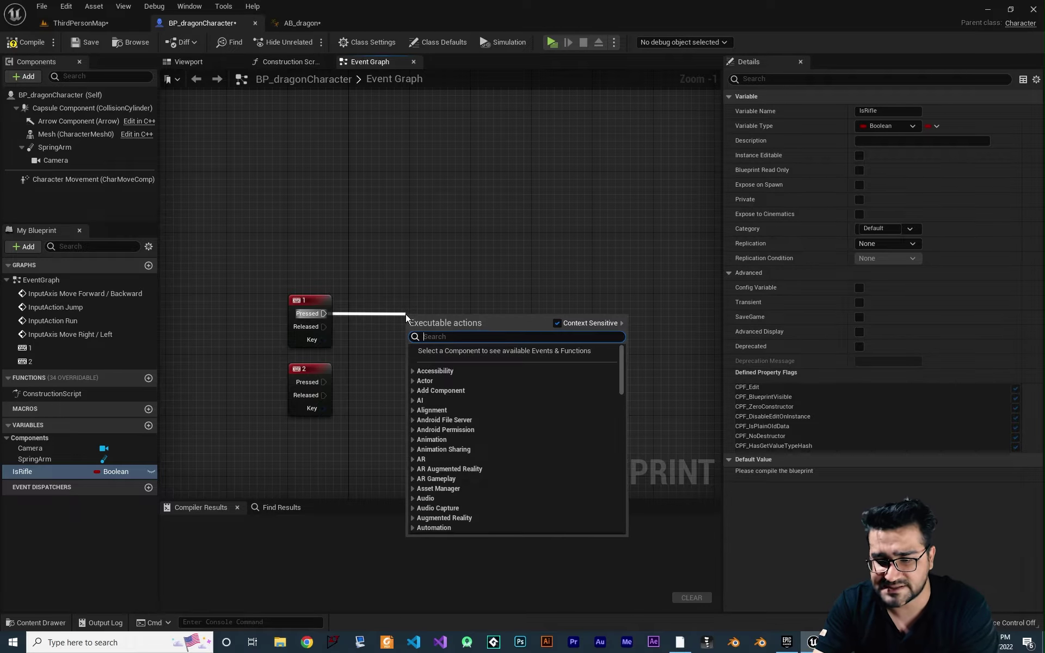
type("set is rifle")
key("Return")
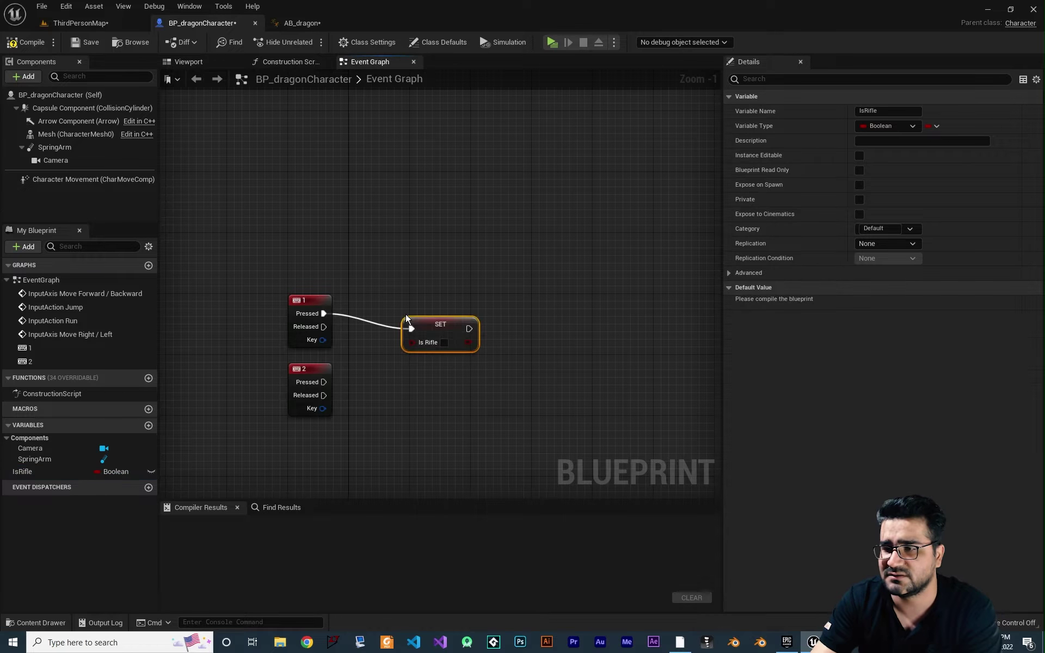
left_click_drag(436, 334, 436, 318)
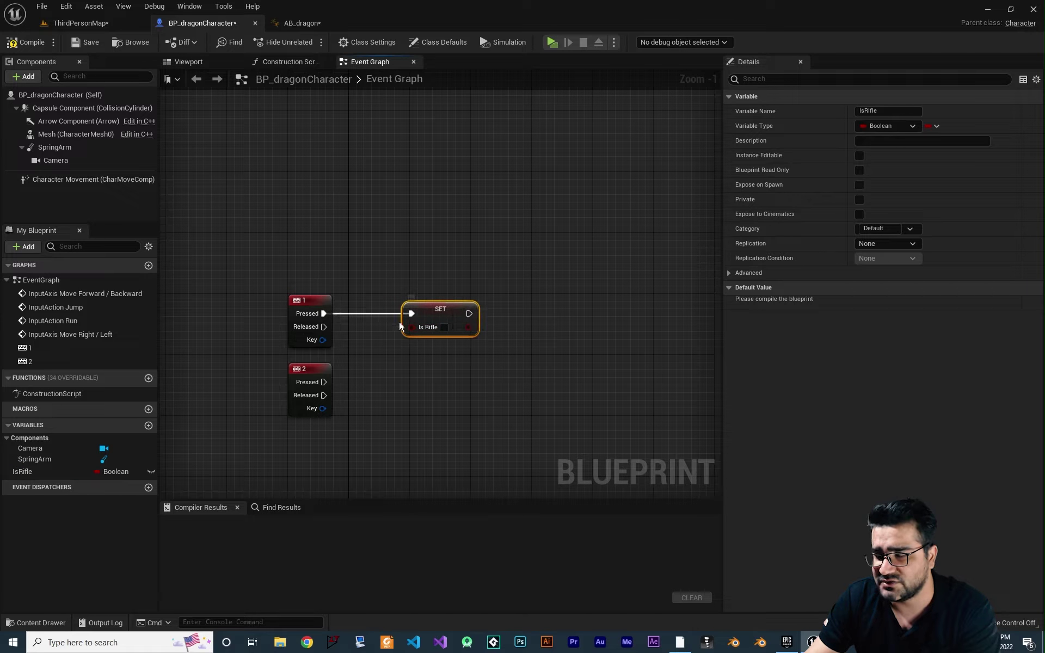
right_click_drag(419, 389, 436, 367)
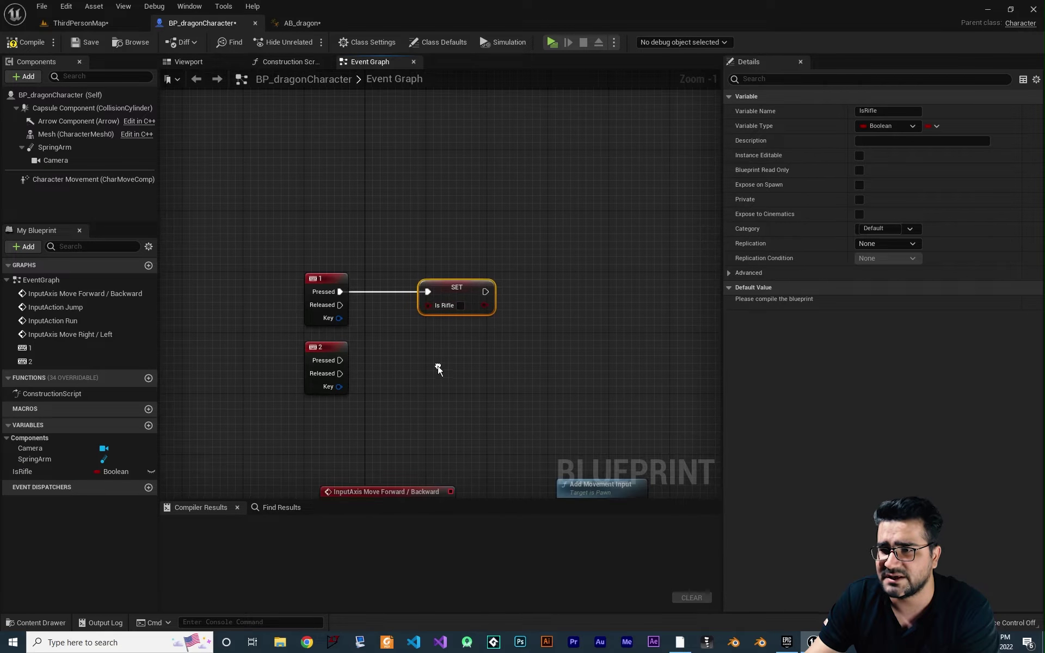
- Make the 2 key set Is Rifle to true, then compile and close the blueprint
left_click_drag(340, 361, 424, 361)
type("is ri")
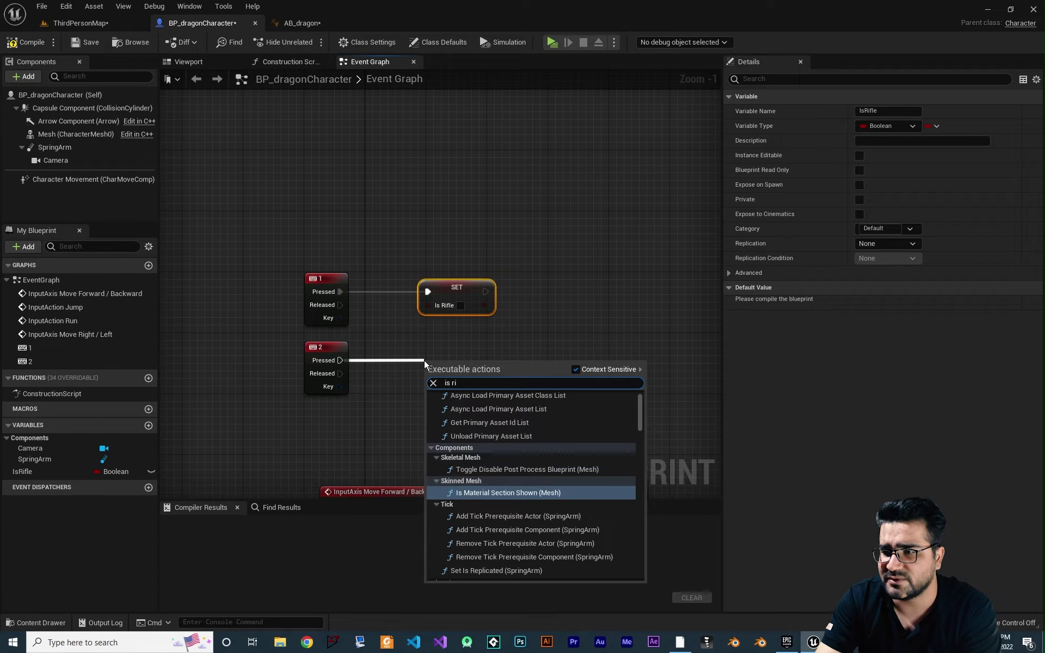
type("f")
key("Return")
left_click(434, 308)
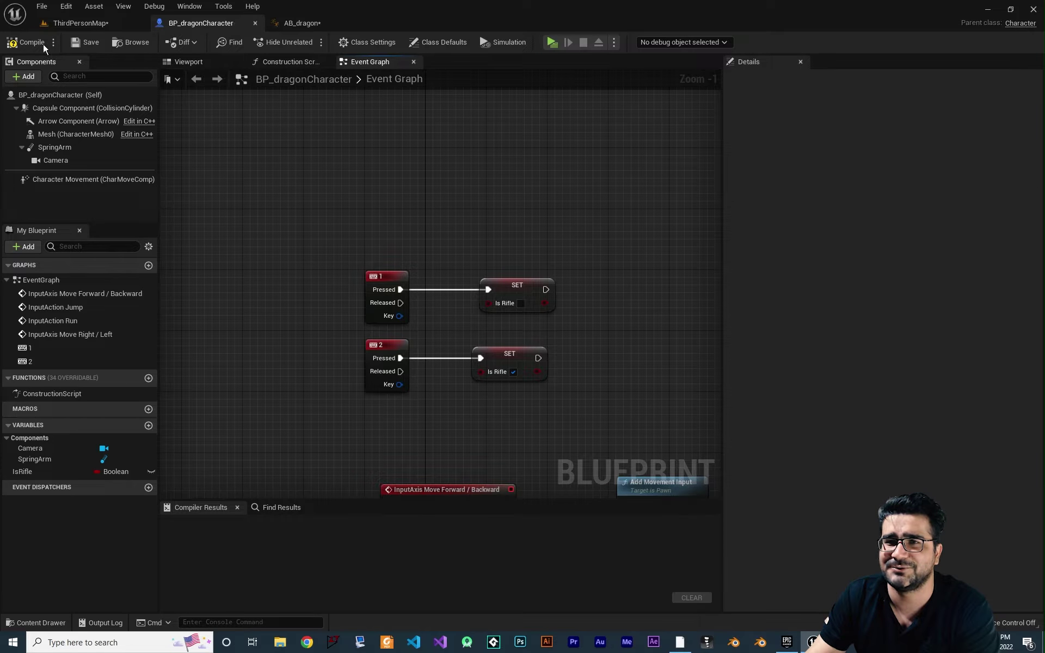
left_click(43, 45)
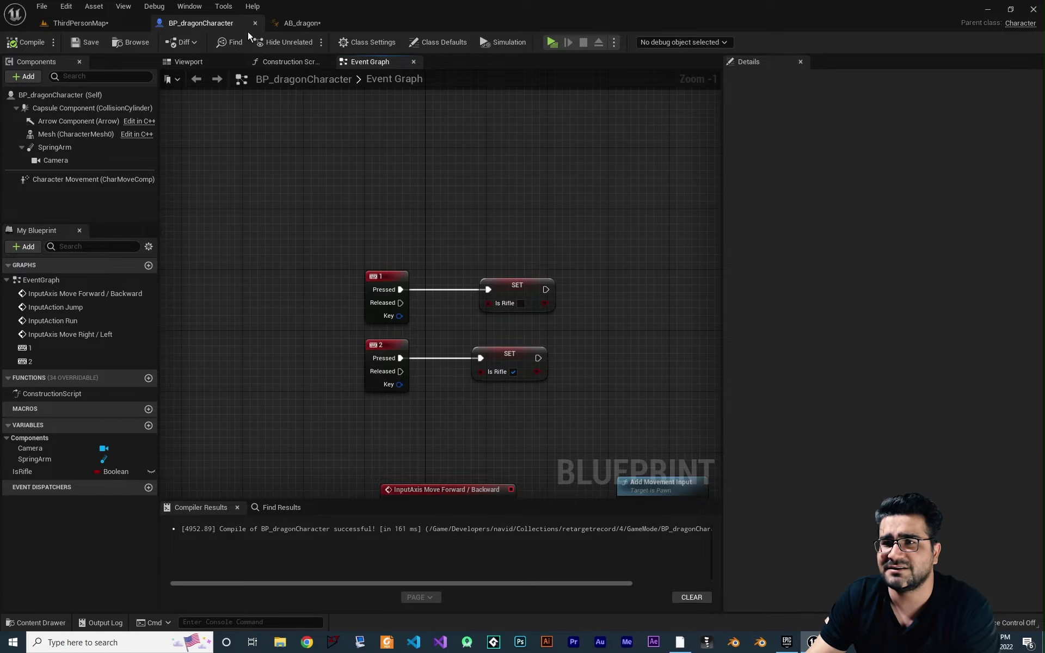
left_click(253, 24)
- Save AB_dragon and delete the debug Print String nodes from its Event Graph
left_click(202, 29)
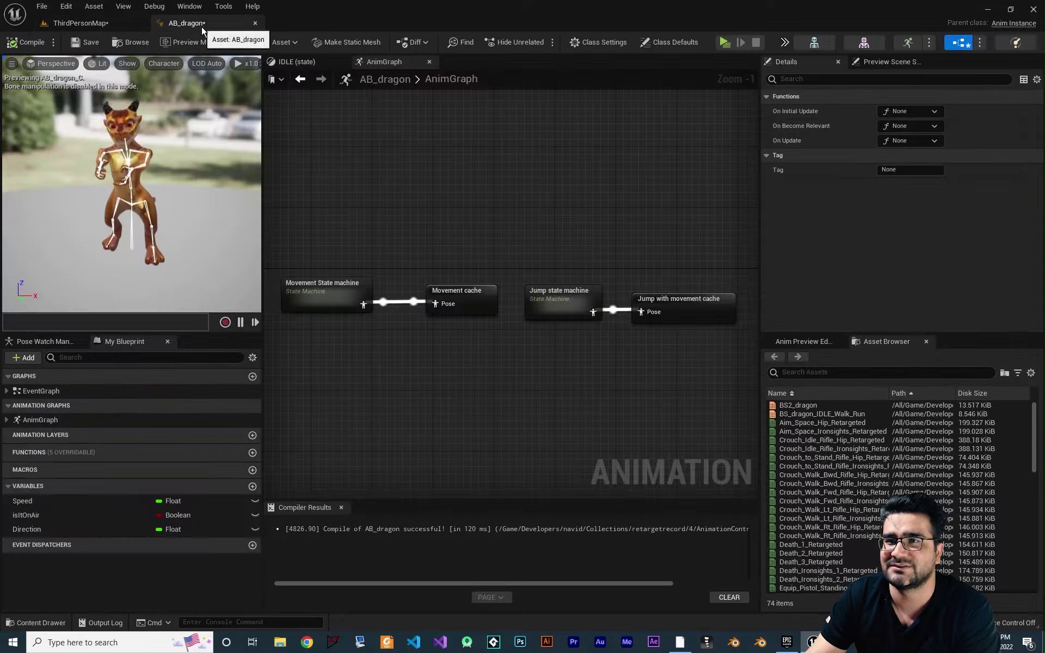
right_click_drag(418, 394, 477, 389)
key("ctrl+s")
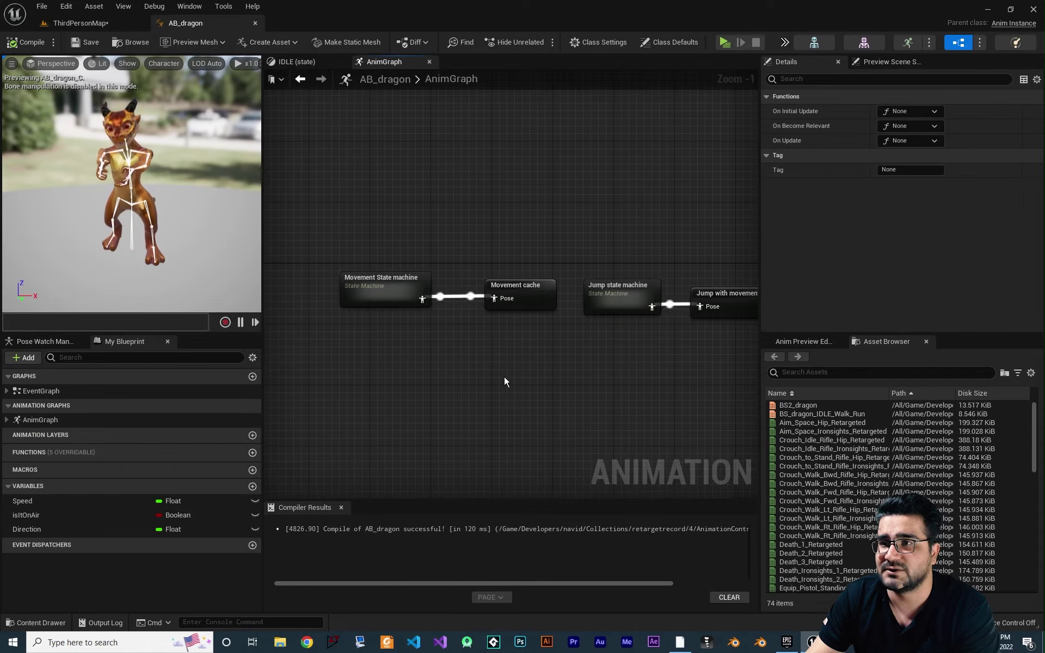
double_click(57, 391)
right_click_drag(435, 359, 460, 424)
right_click_drag(502, 336, 445, 340)
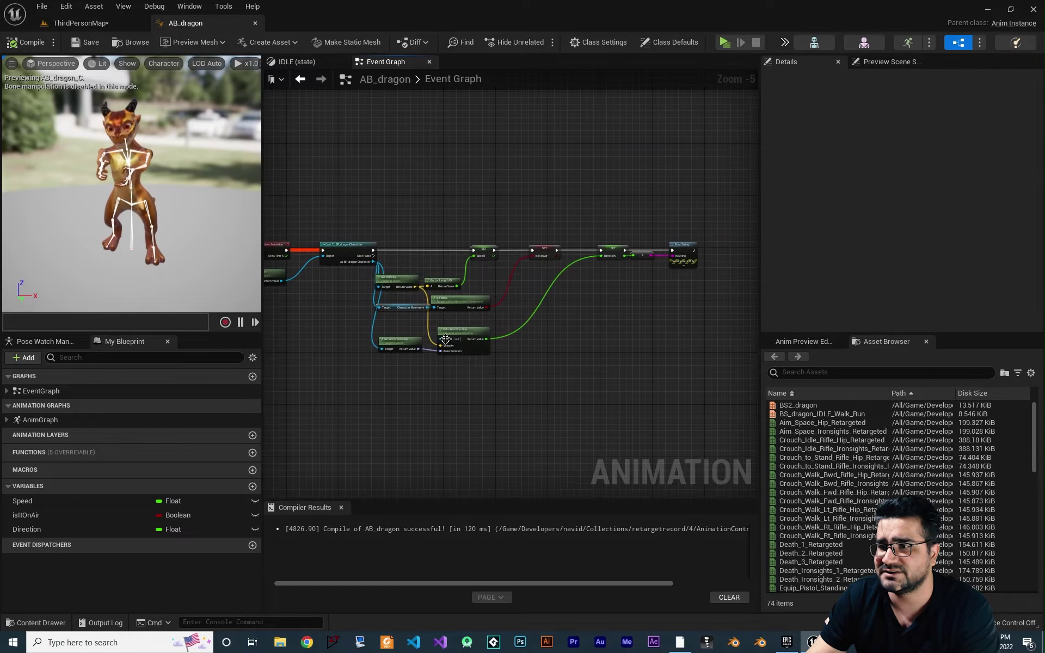
scroll(442, 325, "up", 5)
right_click_drag(657, 192, 439, 304)
right_click_drag(695, 306, 620, 312)
left_click_drag(661, 205, 467, 374)
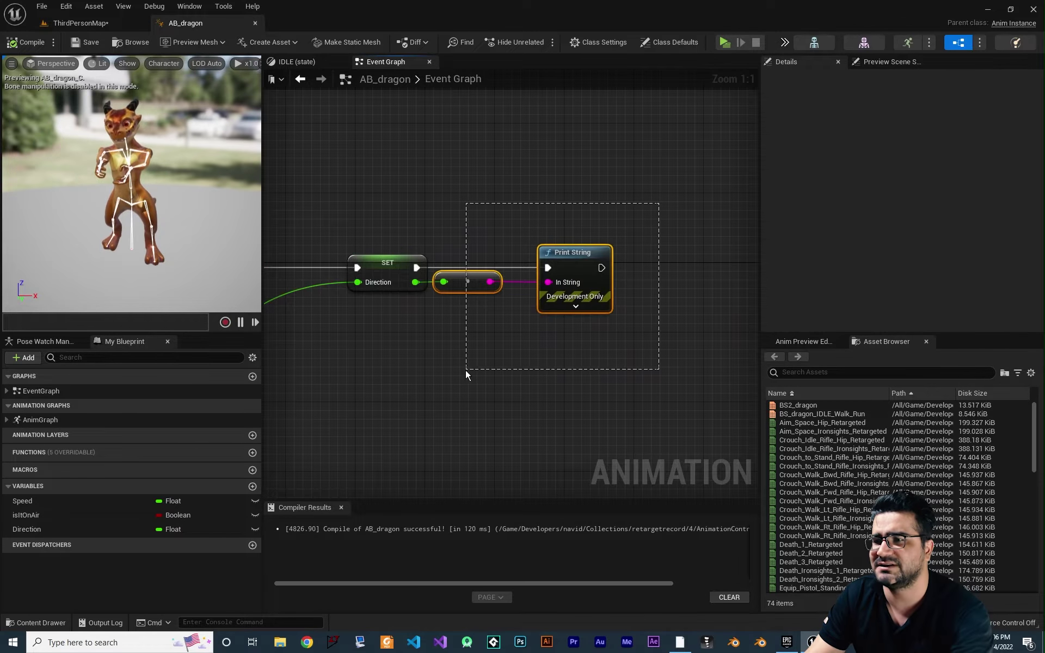
key("Delete")
- Compile, then add a Get Is Rifle node from the dragon character reference
right_click_drag(488, 391, 350, 348)
left_click(230, 299)
right_click_drag(492, 411, 700, 361)
right_click_drag(496, 451, 669, 434)
left_click_drag(412, 163, 436, 450)
type("get")
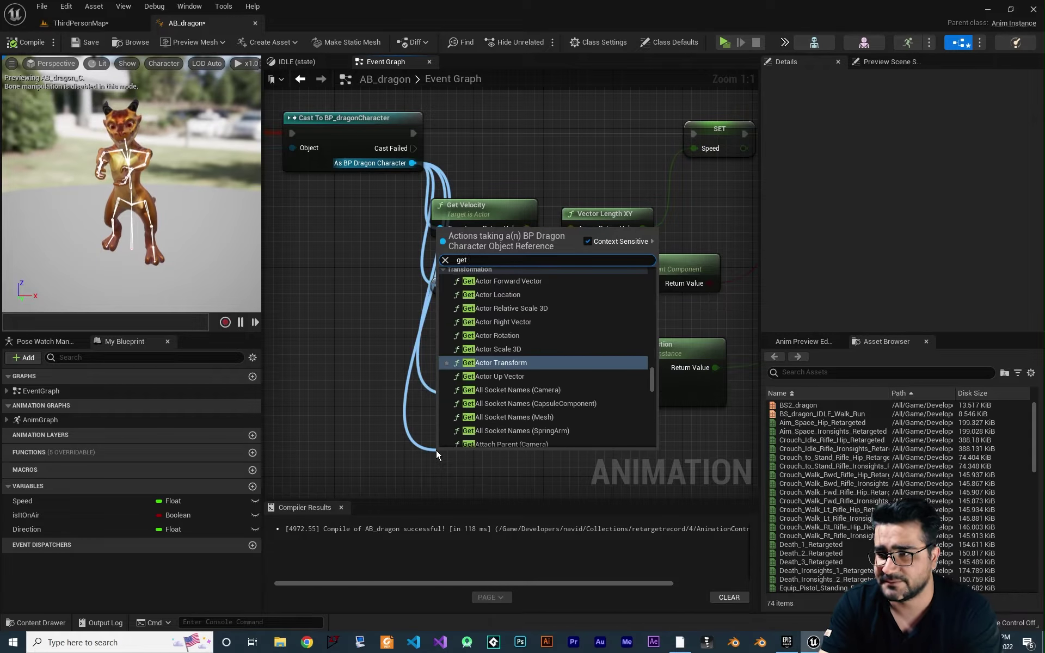
type(" is ri")
key("Return")
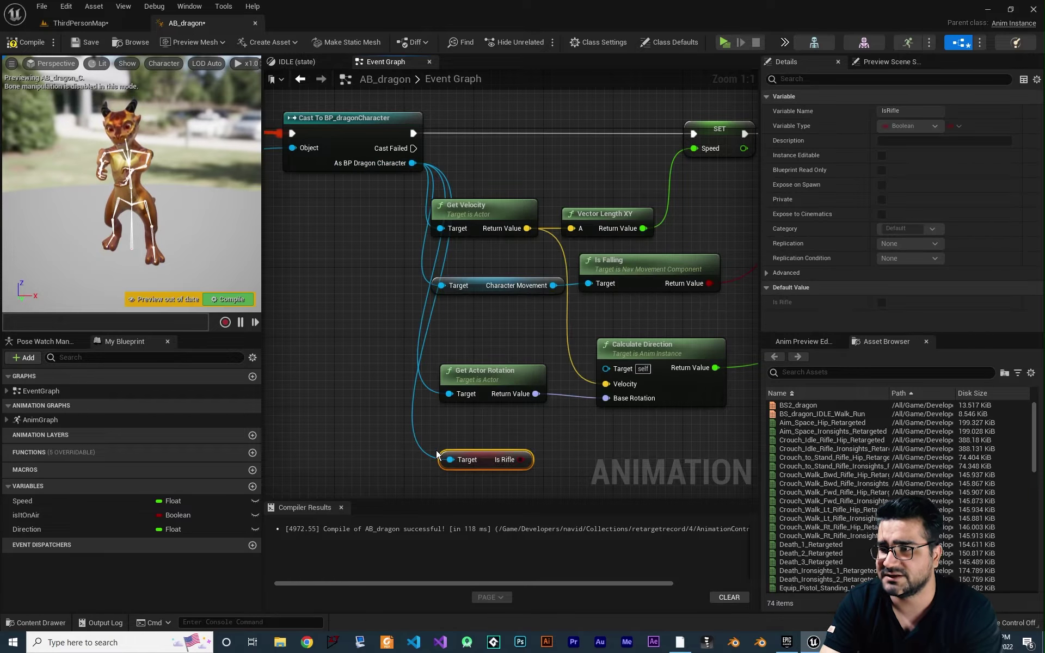
right_click_drag(504, 479, 460, 419)
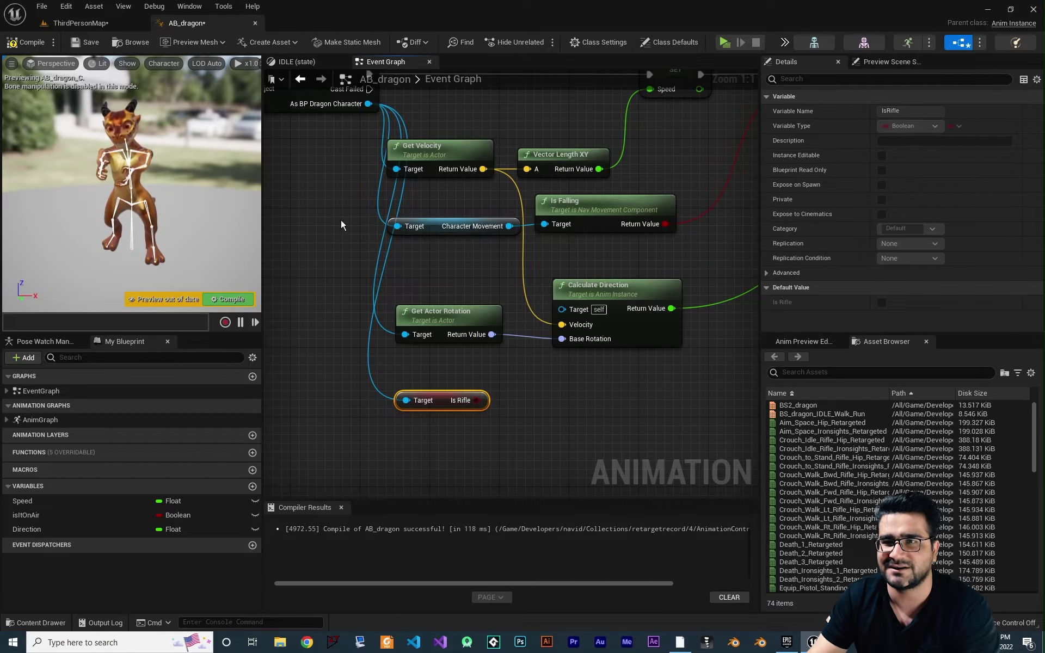
right_click_drag(341, 220, 406, 344)
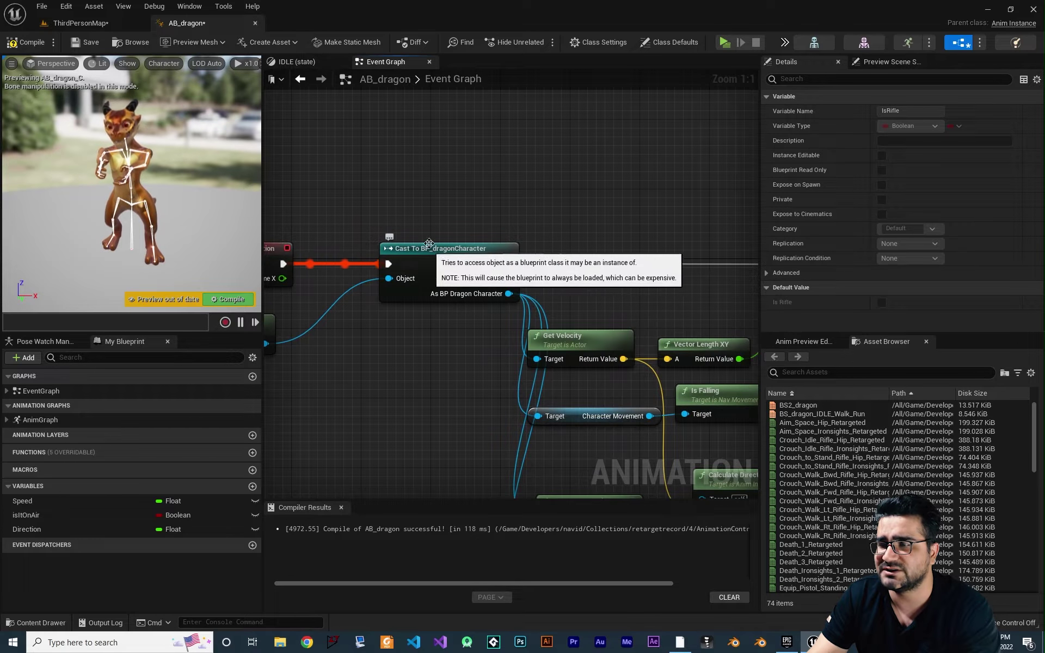
right_click_drag(451, 435, 418, 251)
right_click_drag(457, 365, 429, 325)
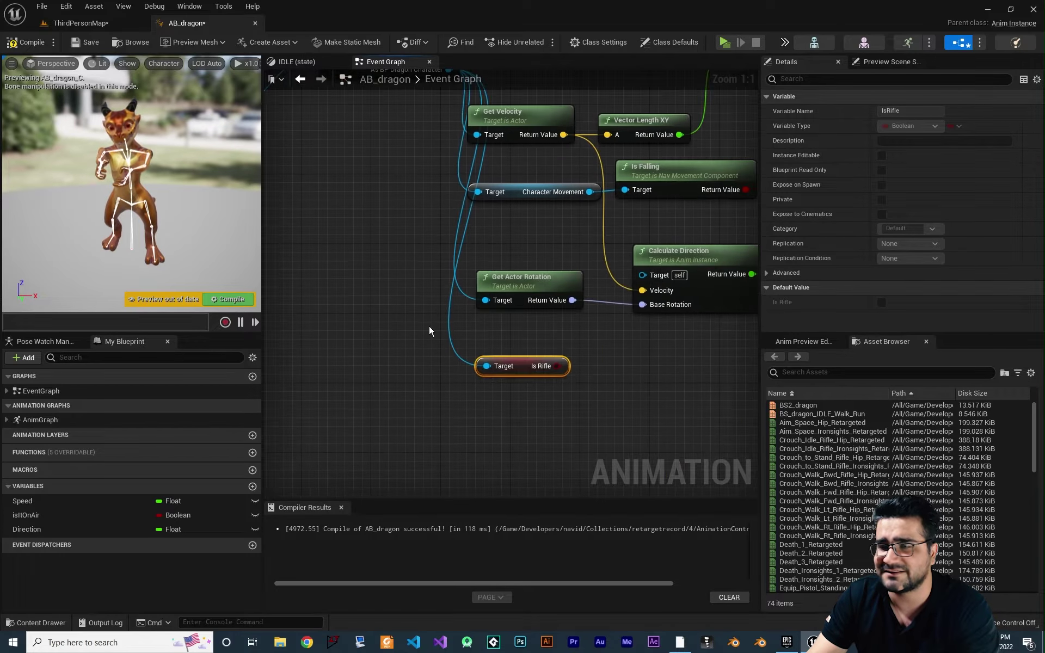
right_click_drag(577, 423, 507, 398)
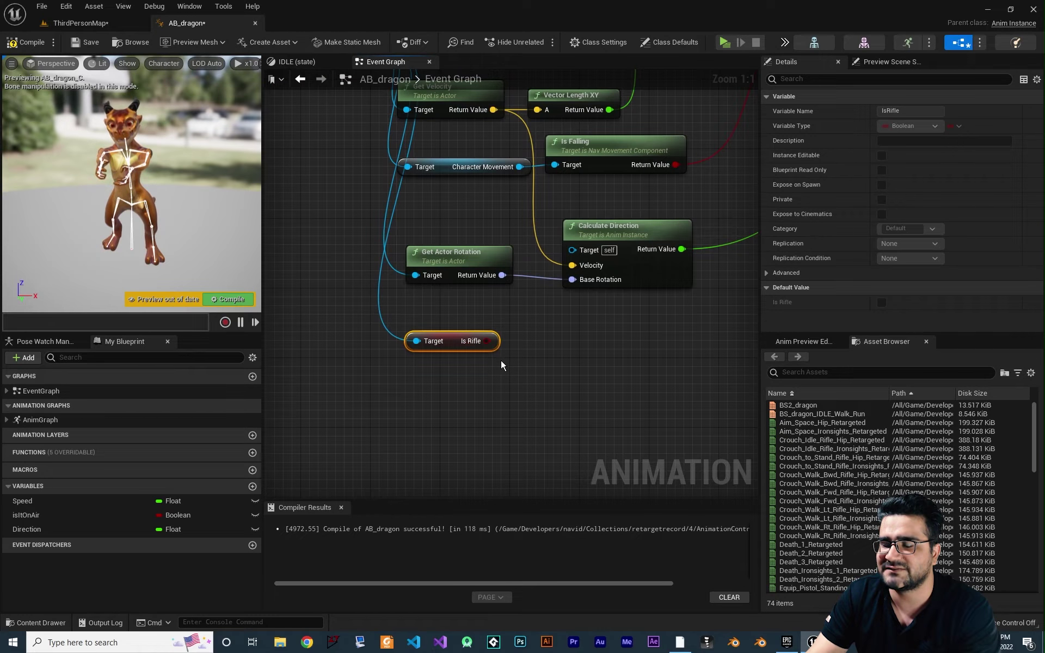
- Create an isRifleAnim Boolean and set it from the character's Is Rifle value
left_click(252, 486)
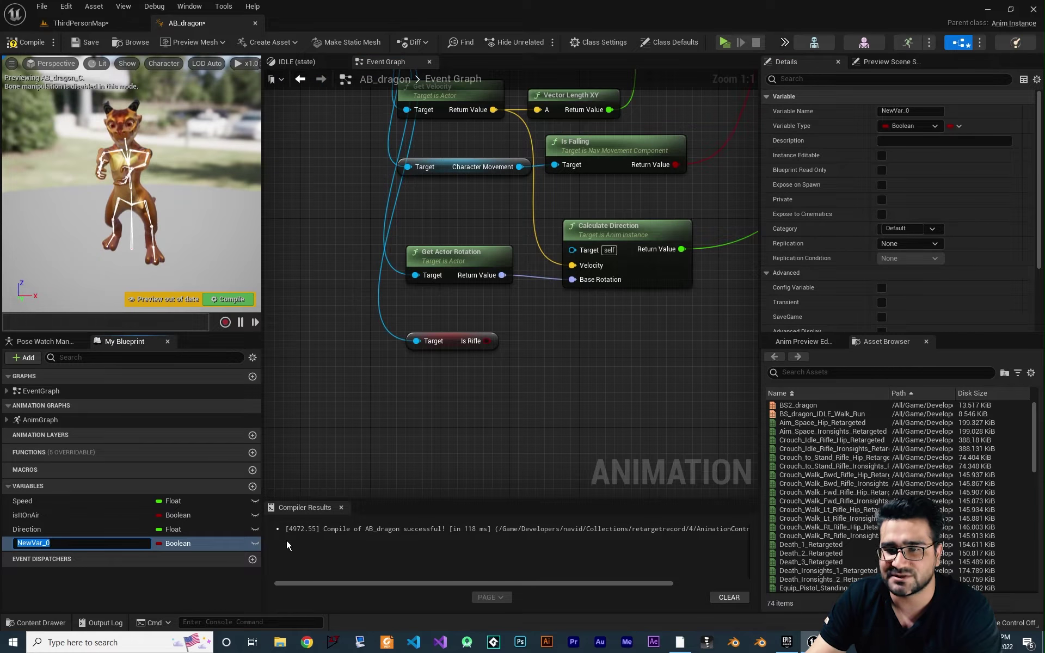
key("BackSpace")
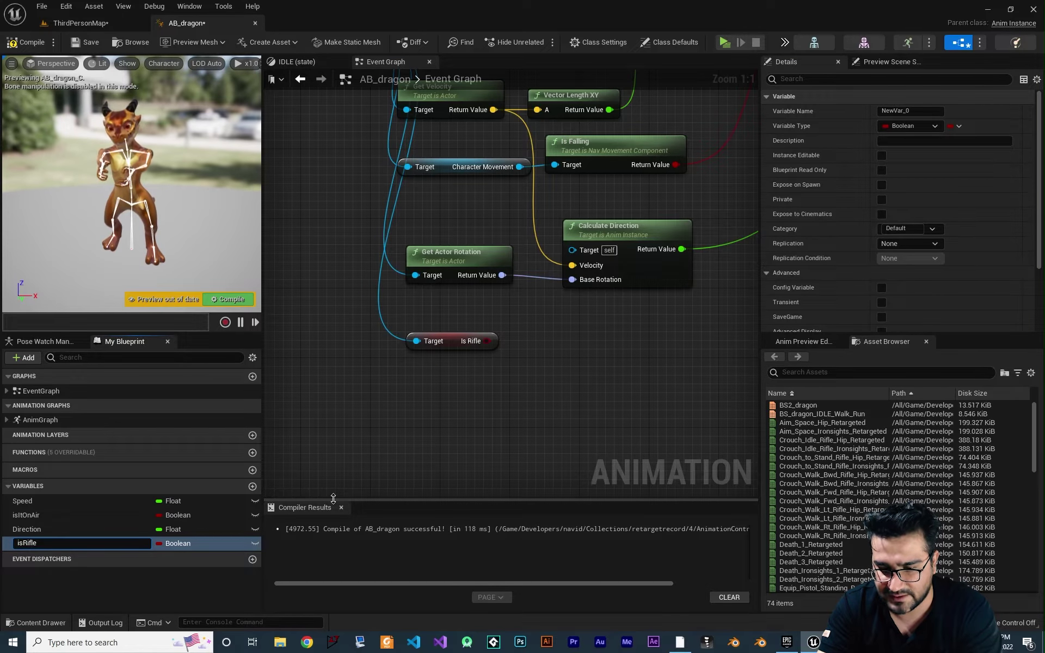
key("Return")
left_click_drag(40, 544, 632, 348)
left_click(658, 371)
left_click_drag(488, 341, 643, 369)
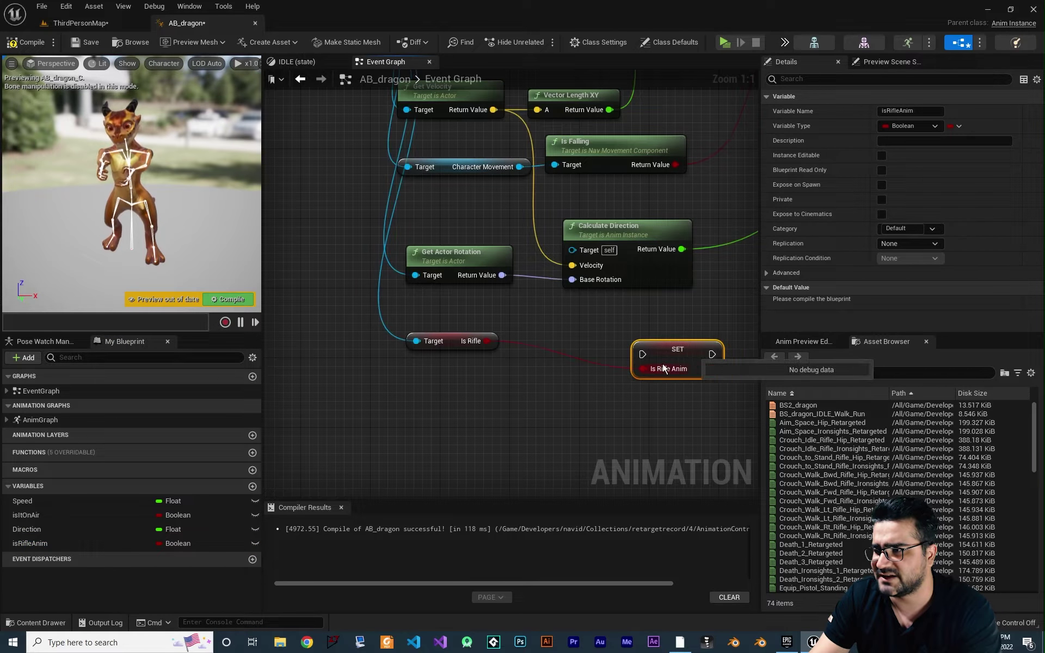
- Chain the SET isRifleAnim node after the SET Direction node
right_click_drag(673, 395, 399, 416)
scroll(426, 414, "down", 6)
left_click_drag(420, 404, 655, 276)
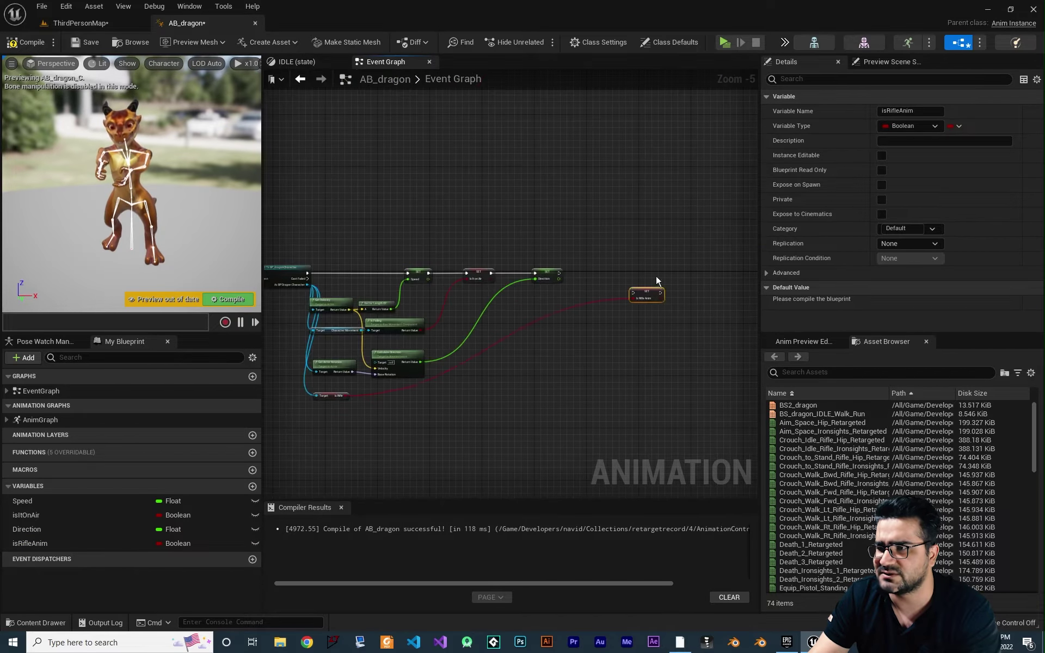
scroll(631, 286, "up", 5)
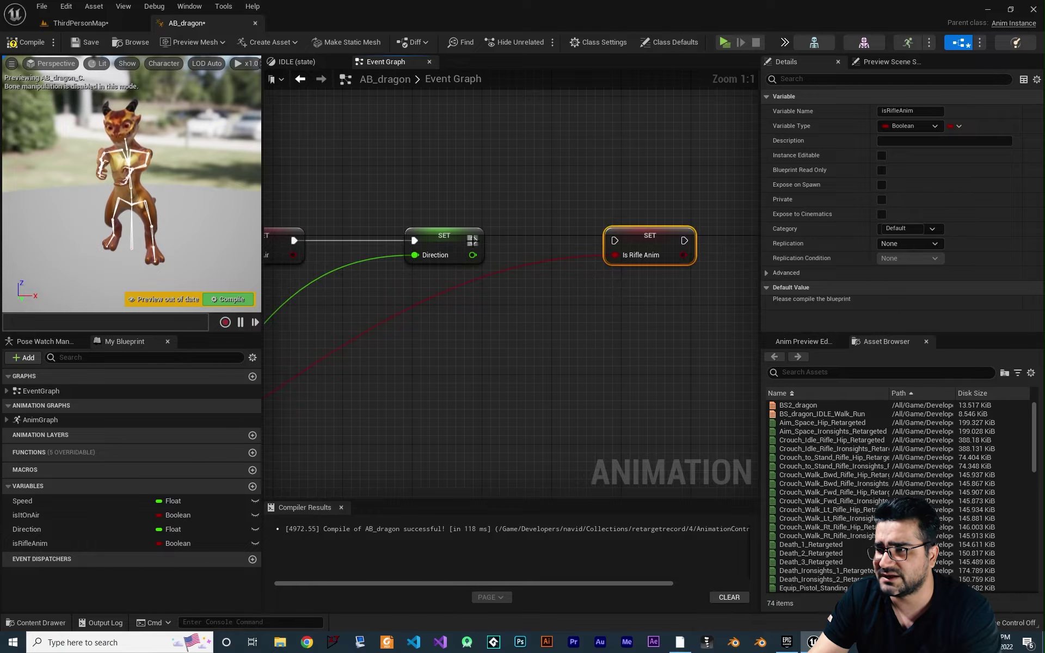
left_click_drag(472, 240, 614, 240)
scroll(541, 340, "down", 3)
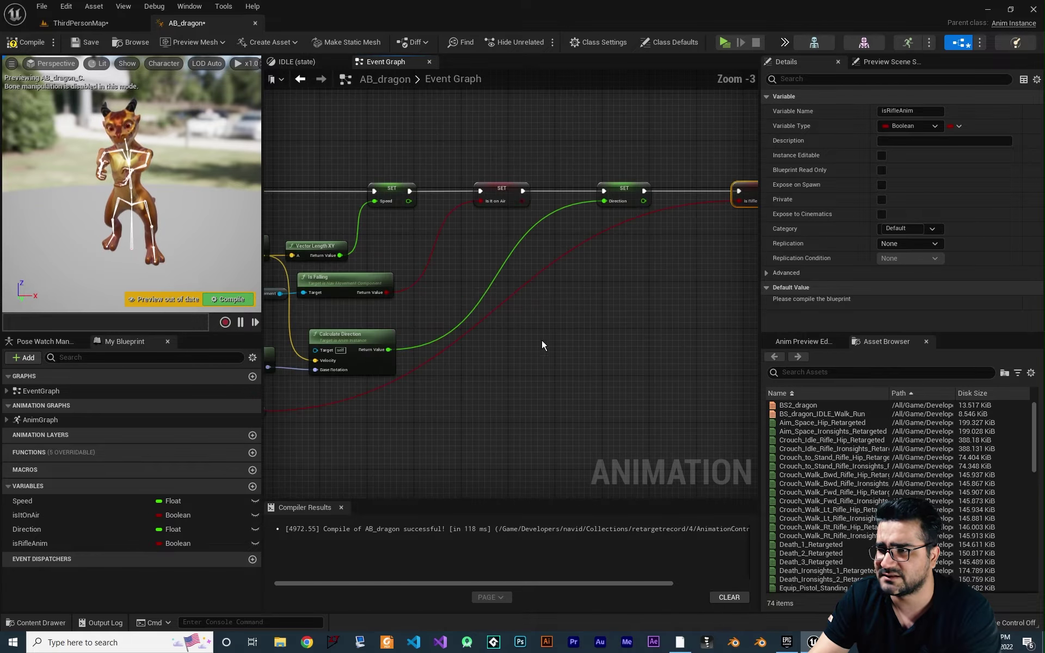
- Add reroute points on the Is Rifle and Direction wires to tidy them
double_click(524, 287)
left_click_drag(524, 286, 624, 405)
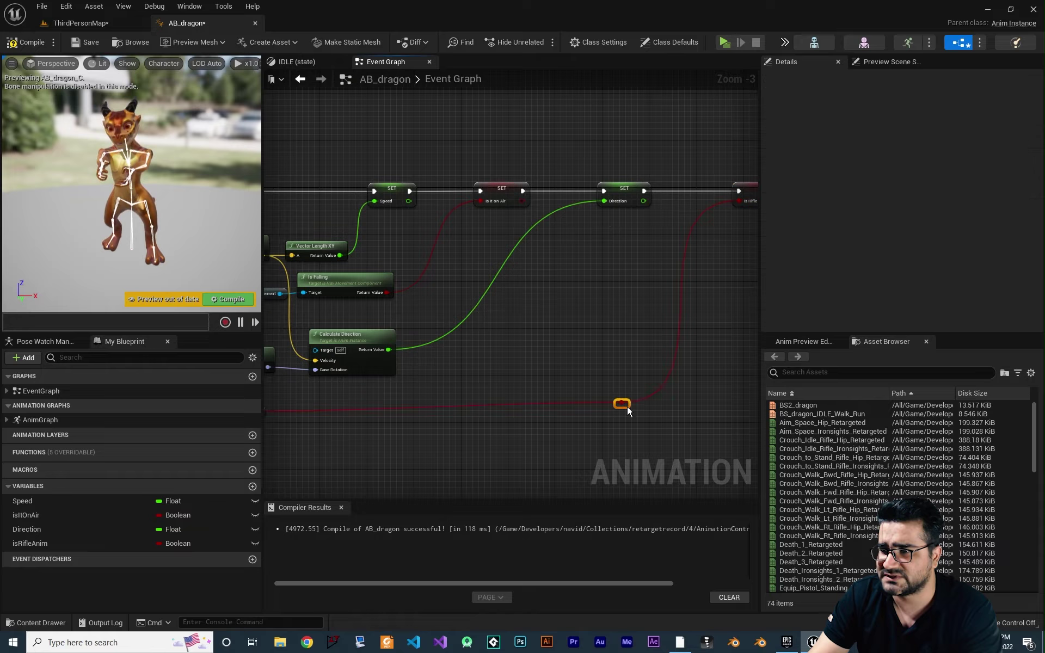
double_click(502, 257)
left_click_drag(500, 261, 570, 322)
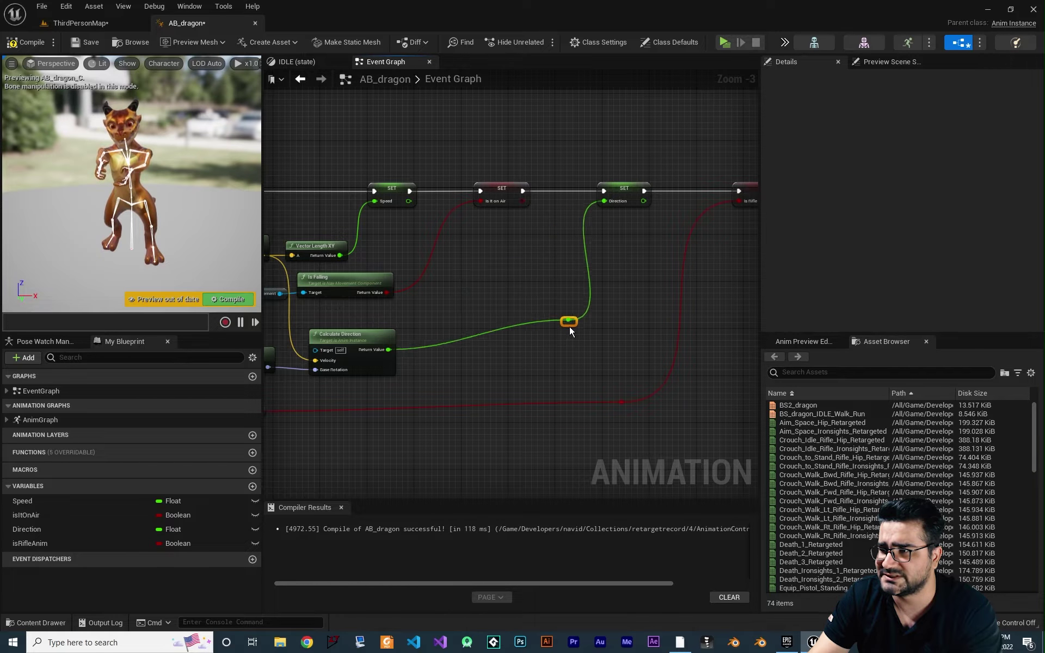
scroll(545, 340, "down", 4)
scroll(649, 341, "up", 6)
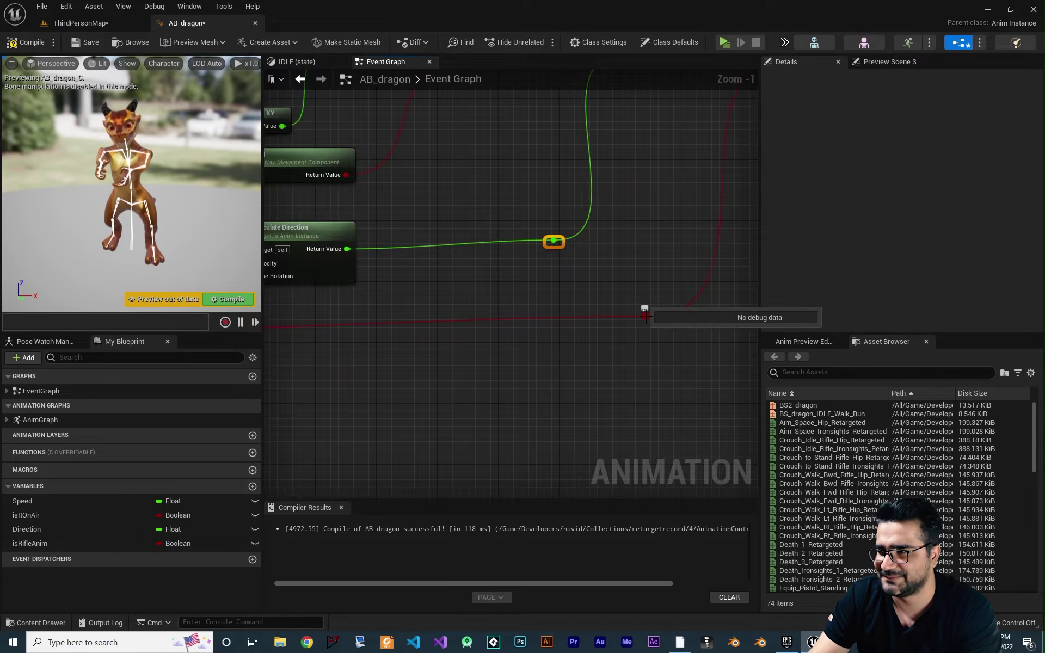
scroll(531, 373, "down", 3)
left_click_drag(544, 296, 545, 305)
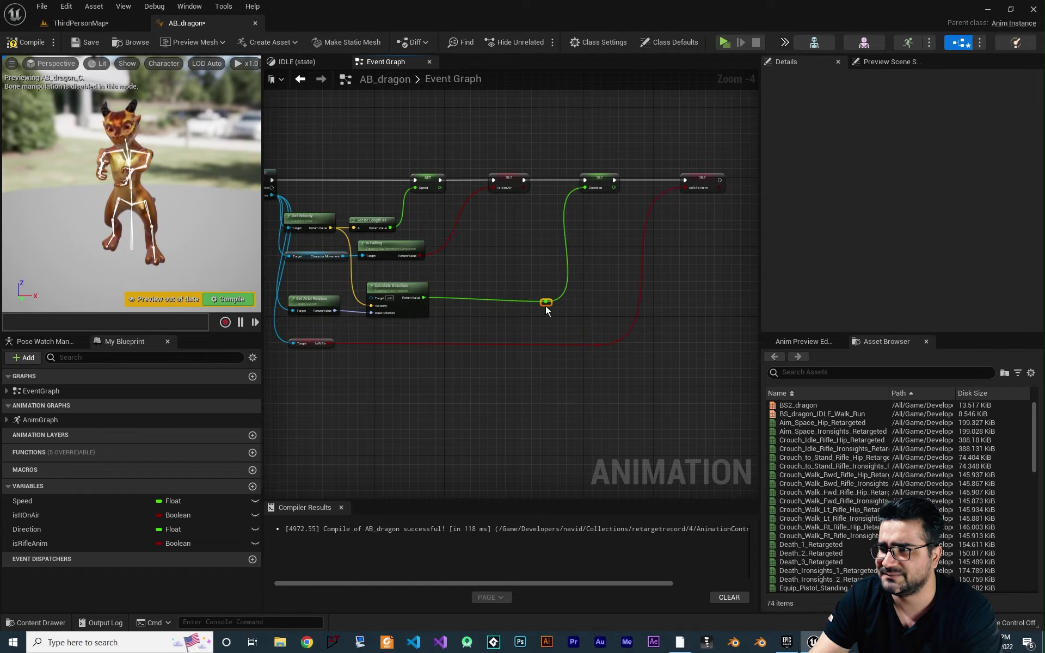
right_click_drag(567, 316, 662, 302)
left_click(511, 381)
right_click_drag(510, 381, 482, 380)
- Compile AB_dragon and return to the AnimGraph
left_click(229, 300)
scroll(379, 332, "up", 4)
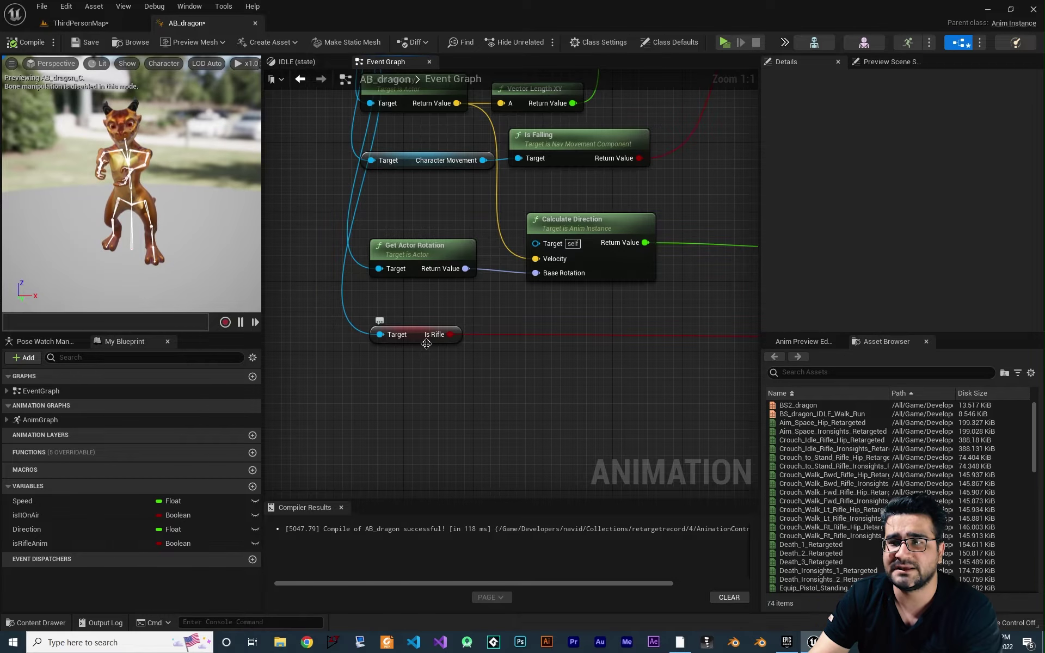
double_click(39, 419)
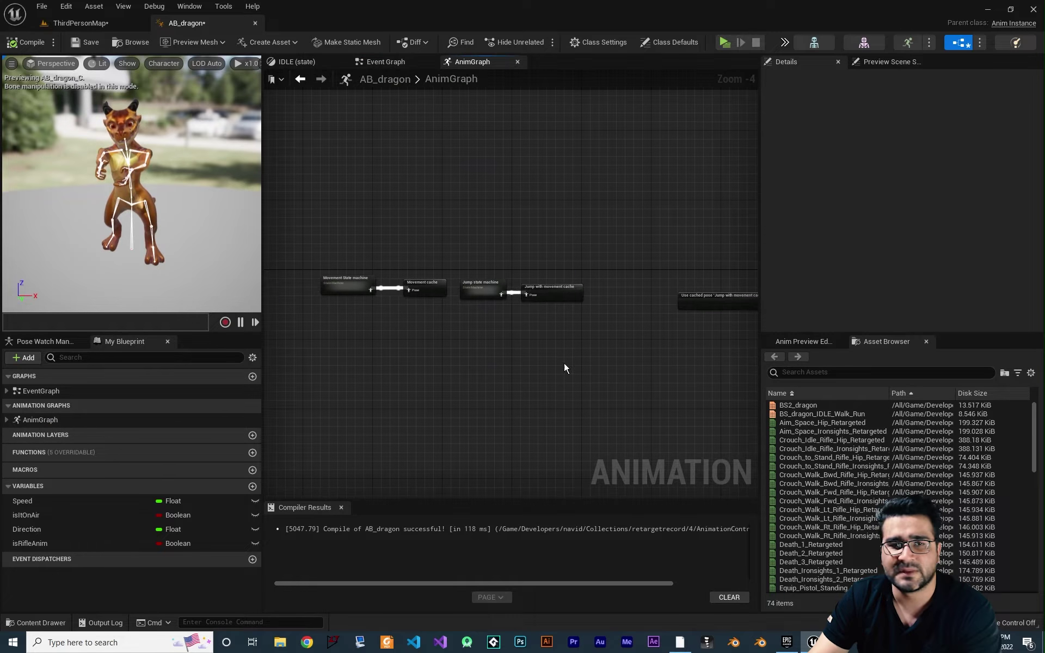
- Shift the Movement State machine node left and pan to free space below
scroll(564, 362, "up", 4)
left_click_drag(436, 267, 327, 276)
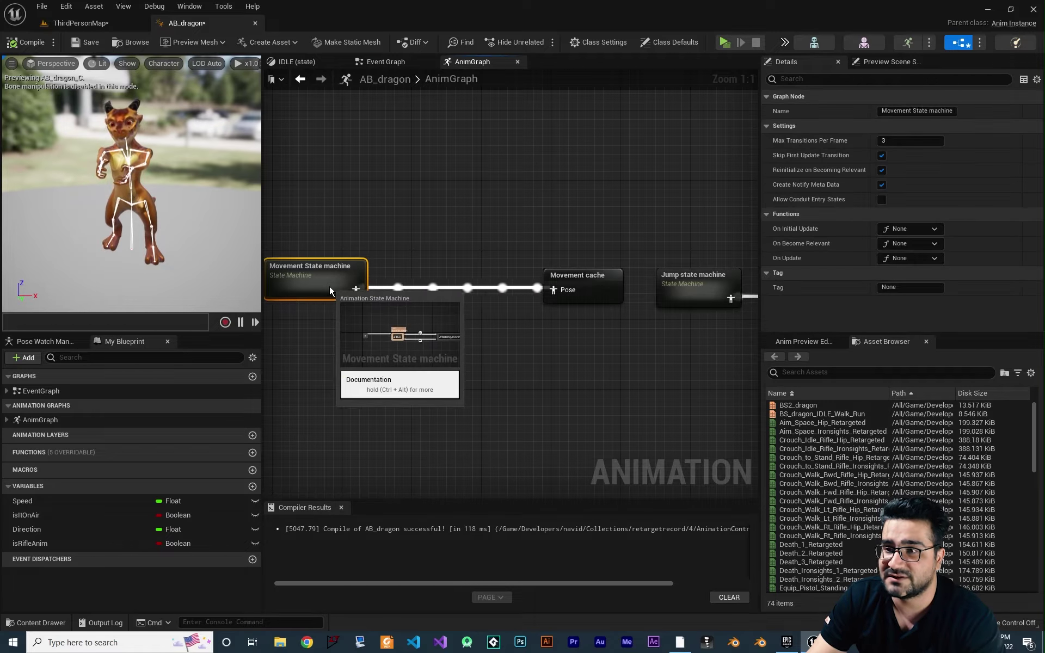
right_click_drag(394, 341, 499, 351)
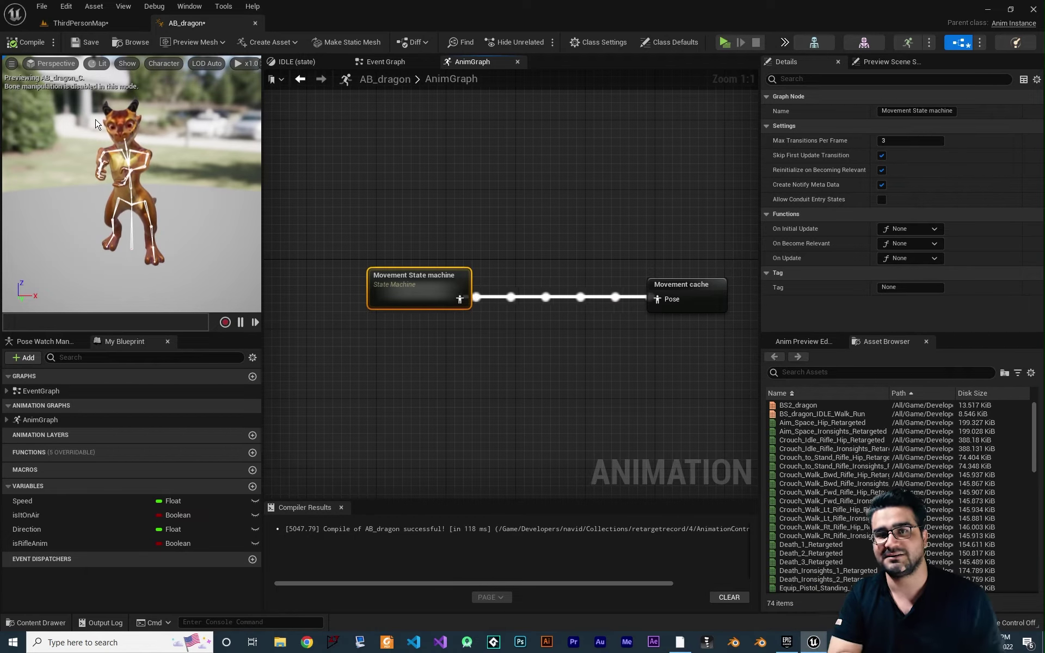
right_click_drag(426, 278, 455, 300)
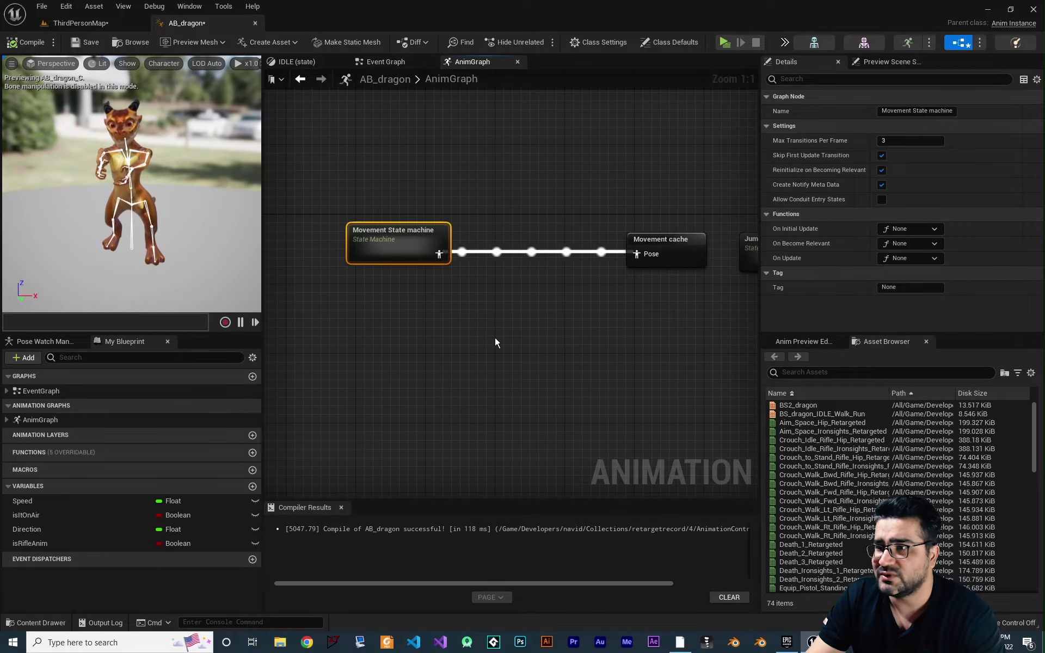
right_click_drag(494, 341, 455, 286)
right_click_drag(562, 282, 523, 310)
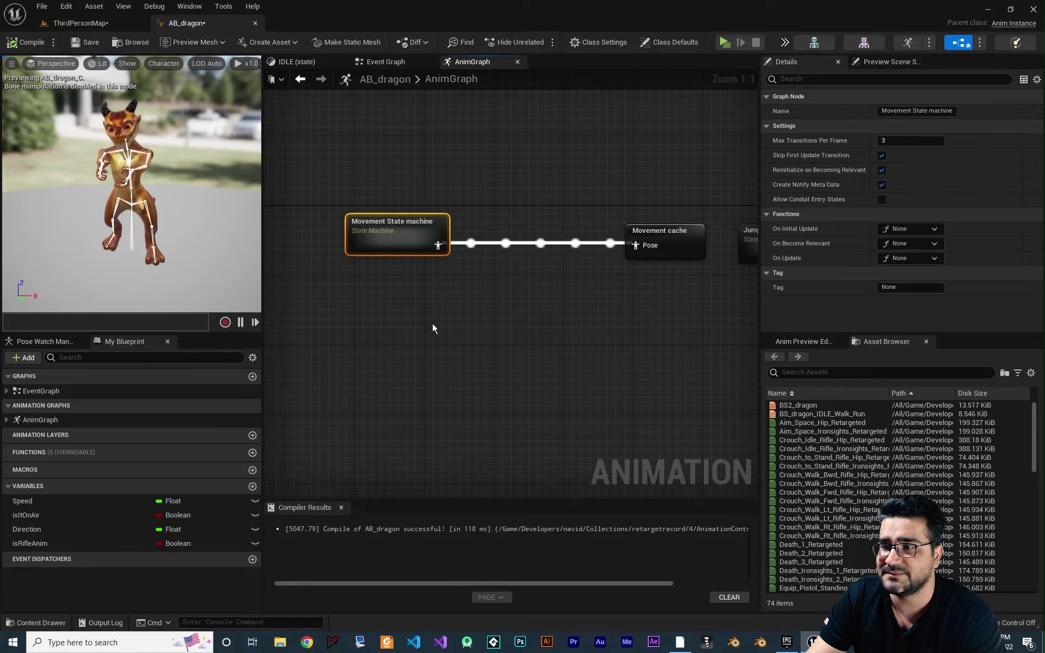
- Add a new state machine named Guns and open it
right_click(396, 309)
type("state")
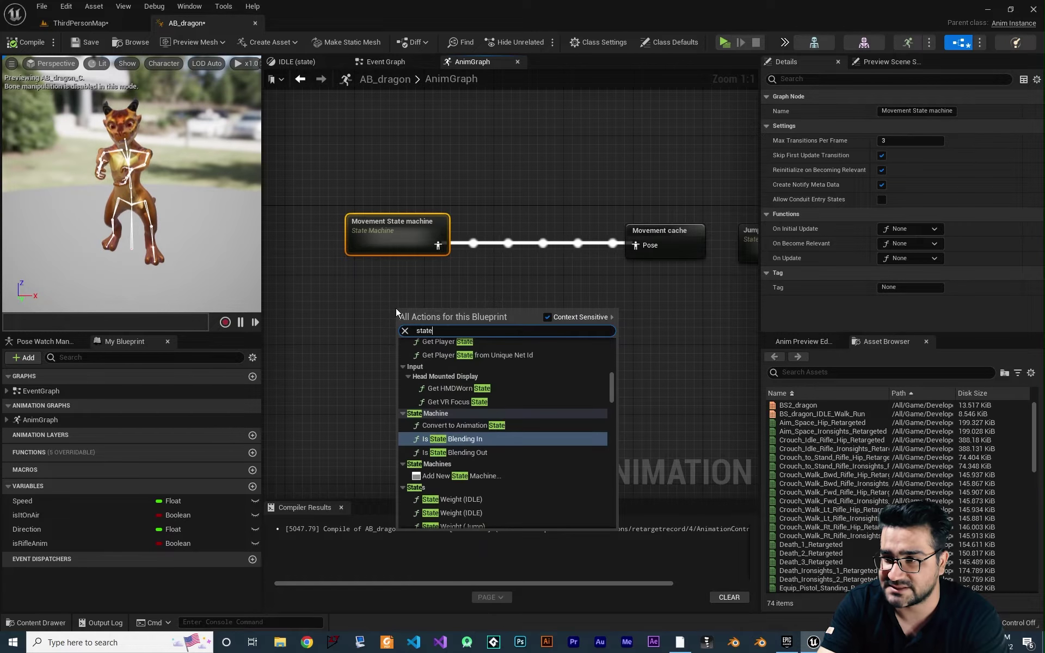
left_click(462, 476)
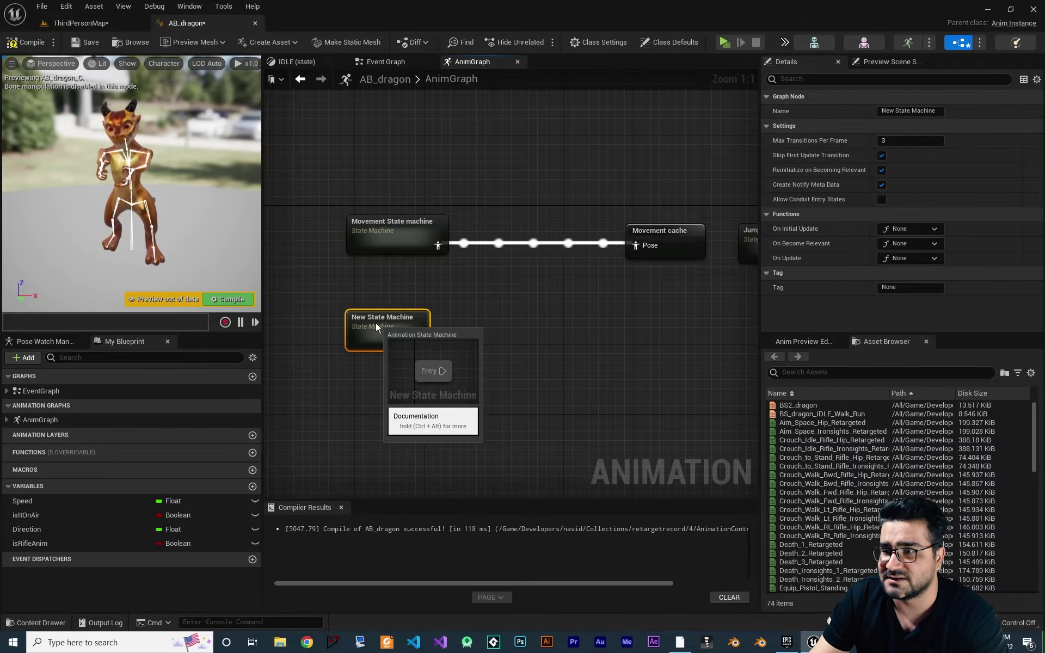
left_click(378, 323)
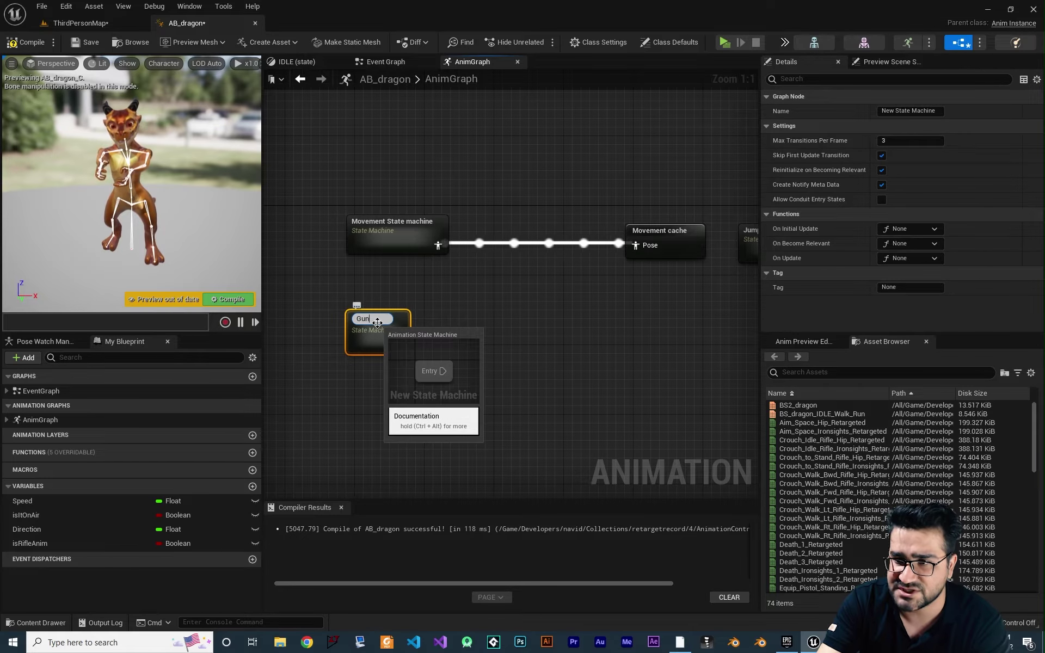
type("Guns")
key("Return")
double_click(382, 326)
- Add a Pistole state connected from Entry
right_click_drag(586, 312, 448, 355)
left_click_drag(388, 325, 479, 326)
left_click(511, 364)
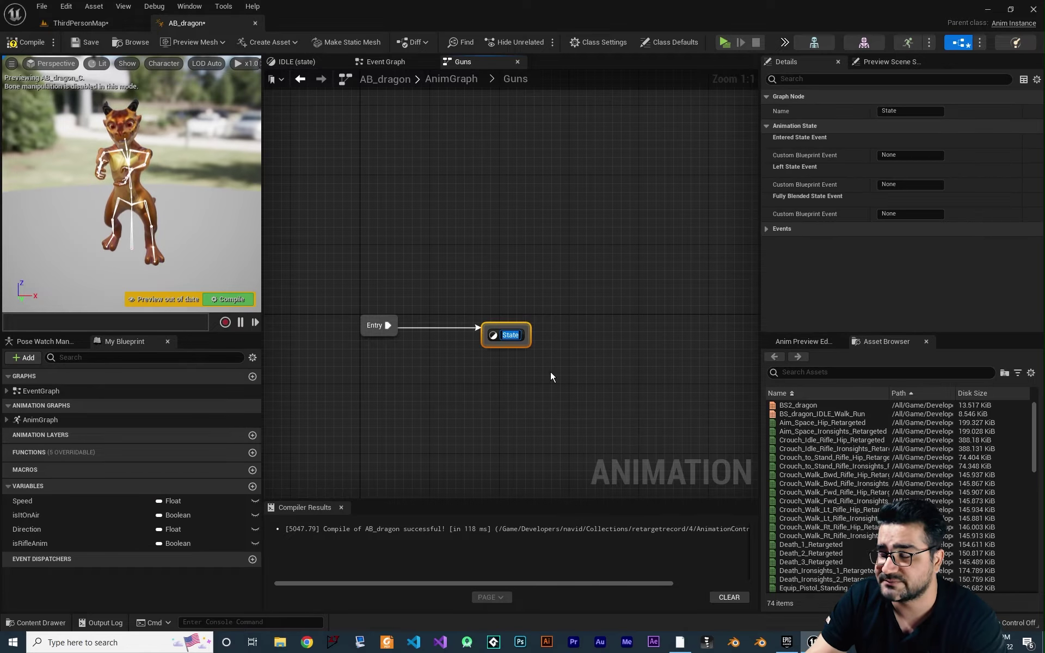
type("Pistole")
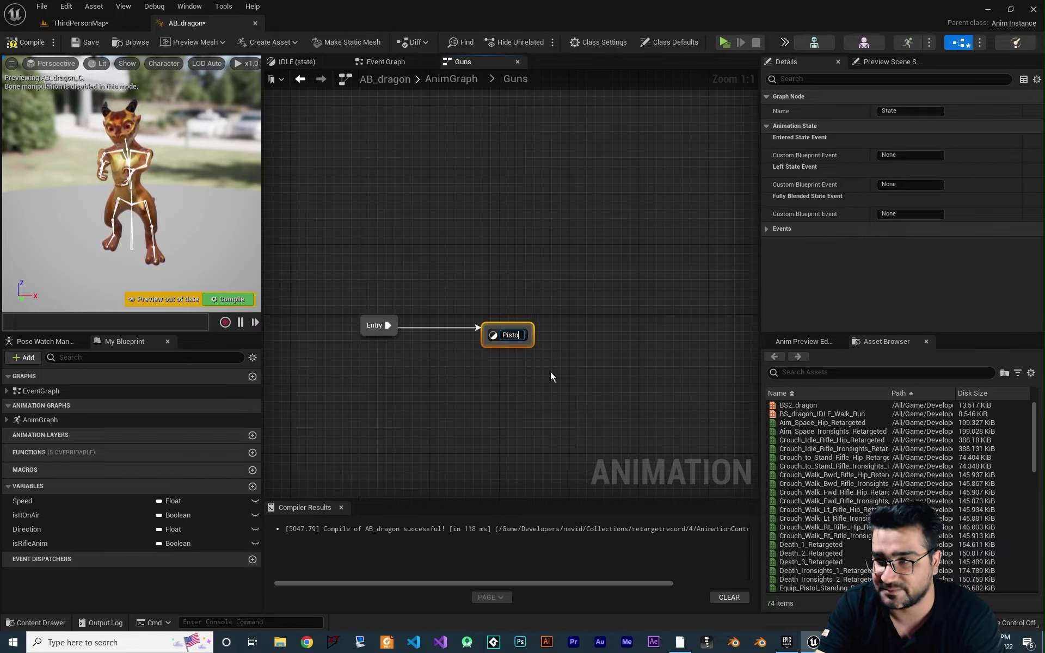
key("Return")
- Make the Pistole state play Idle_Pistol_Retargeted into its Result
double_click(521, 338)
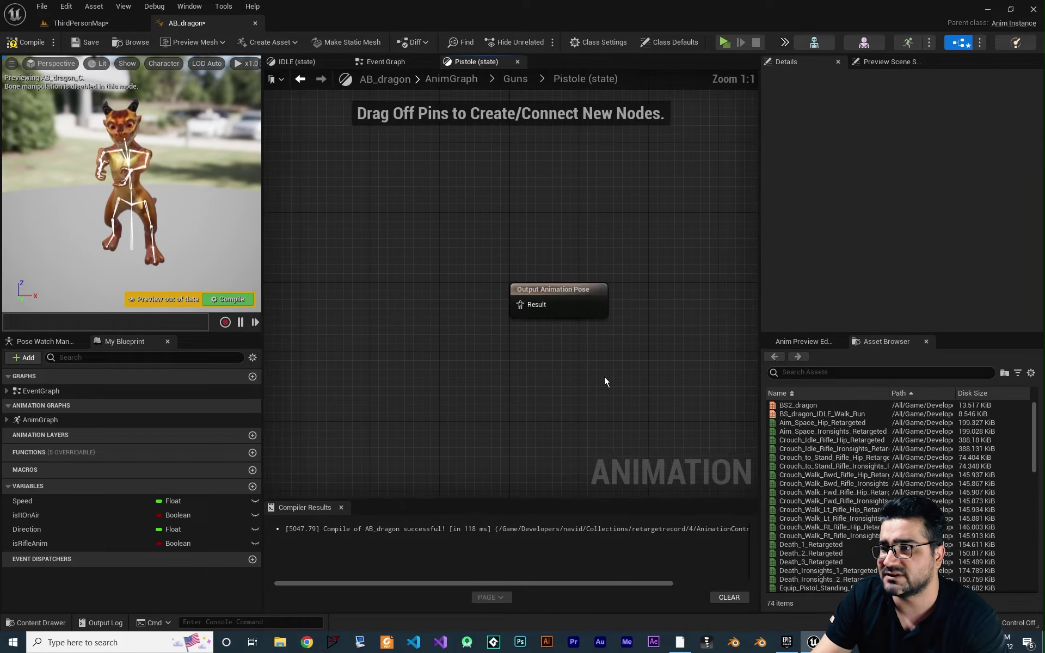
right_click_drag(604, 377, 528, 374)
left_click(805, 372)
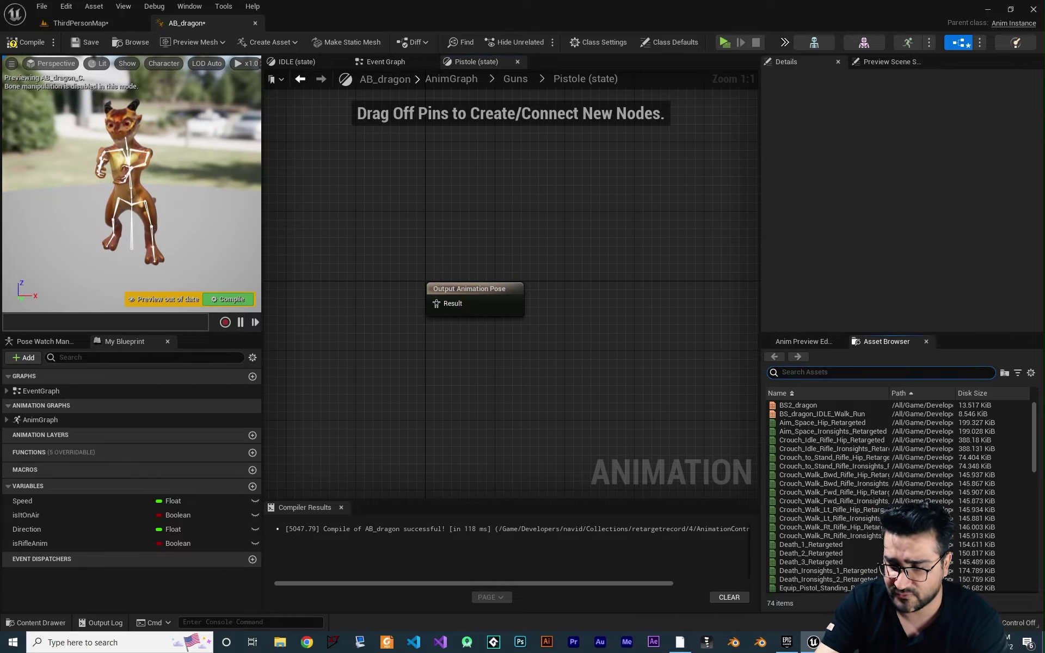
type("pist")
left_click_drag(814, 413, 437, 303)
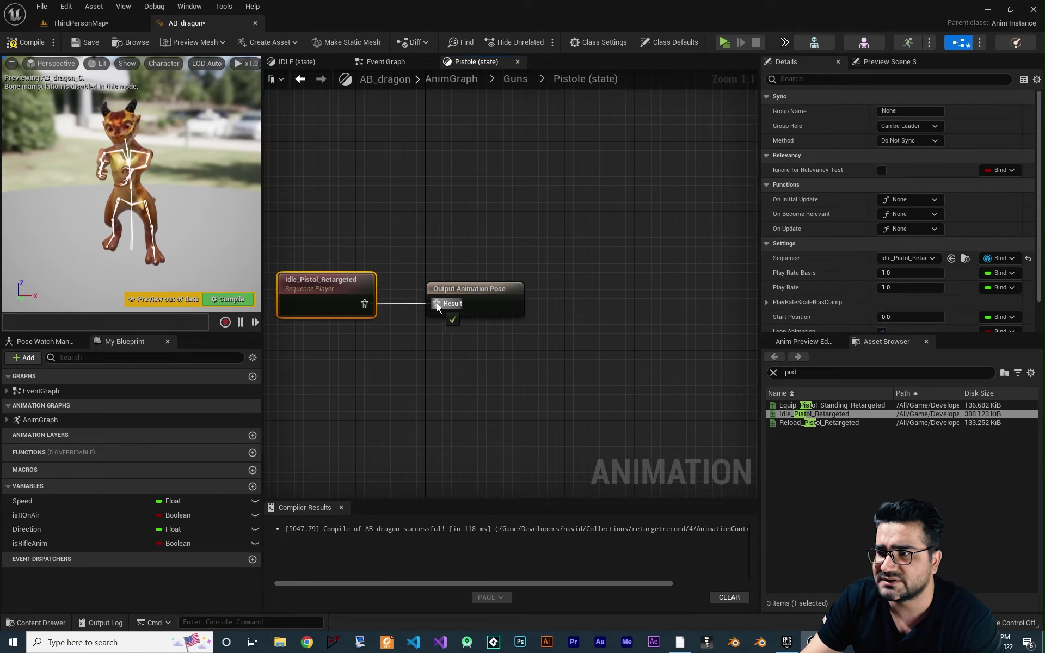
right_click_drag(430, 272, 512, 280)
- Draw a transition from Pistole to a new state named Rifle
left_click(515, 79)
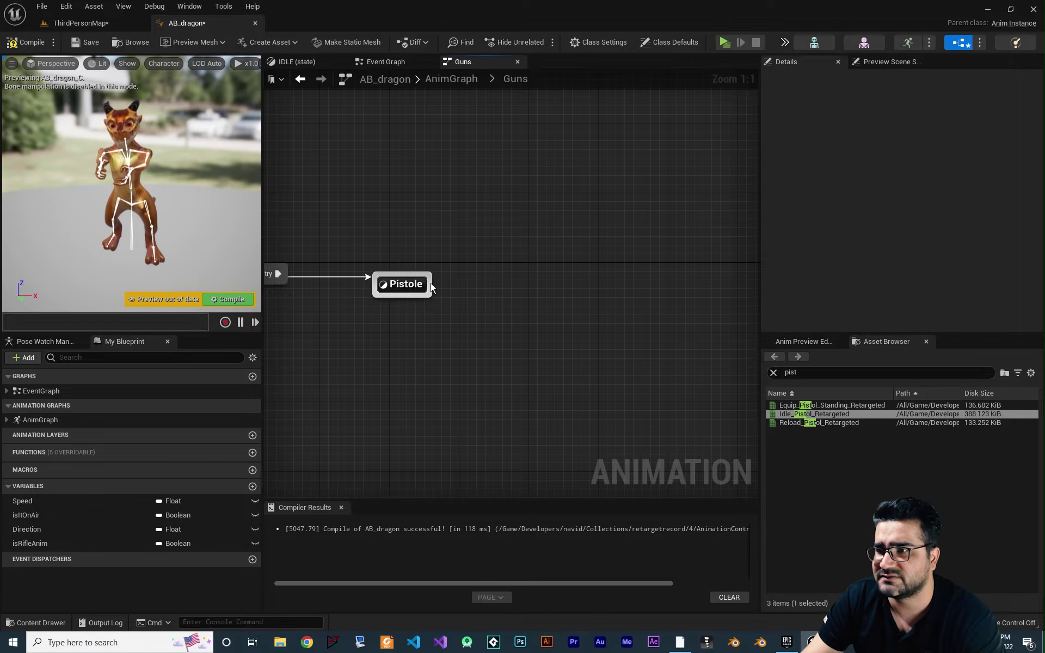
left_click_drag(430, 283, 546, 282)
left_click(584, 324)
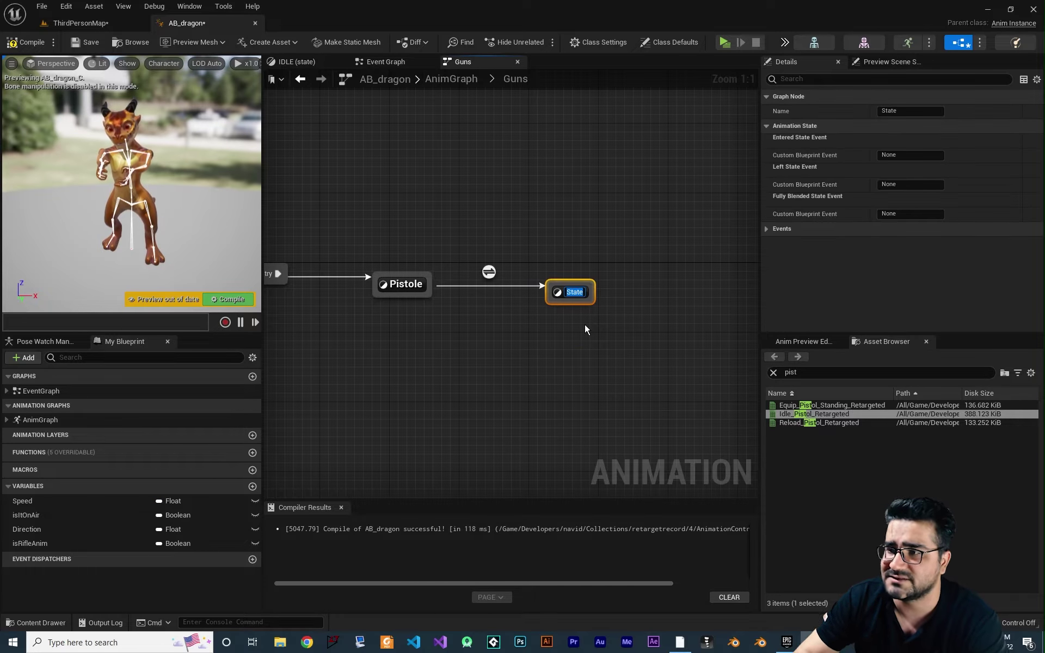
type("Rifle")
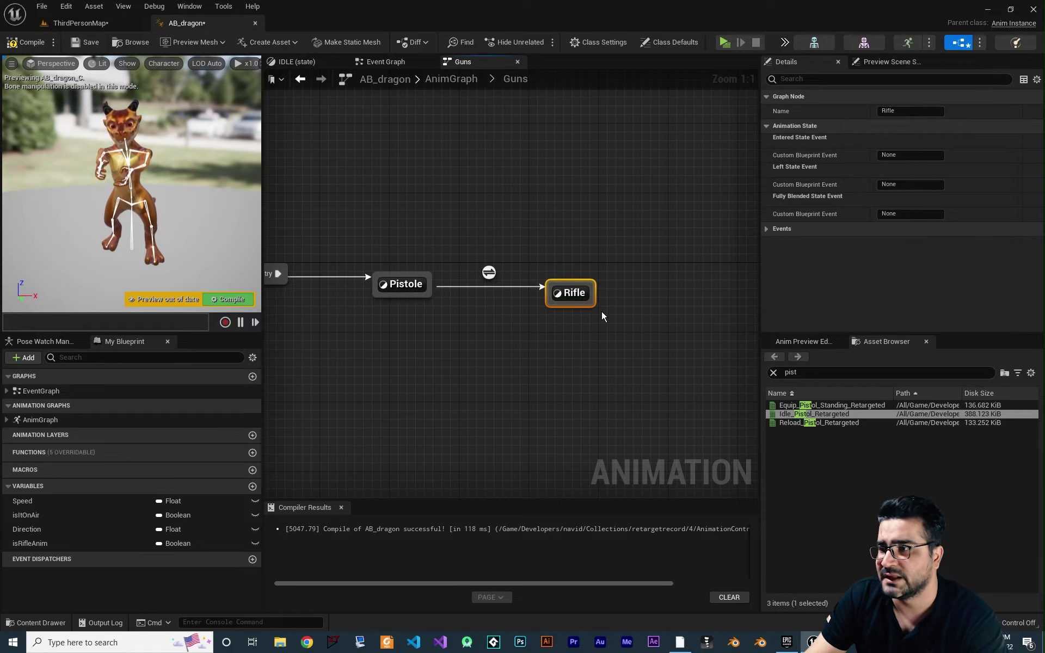
- Make the Rifle state play Idle_Rifle_Hip_Break1_Retargeted into the output pose
double_click(572, 293)
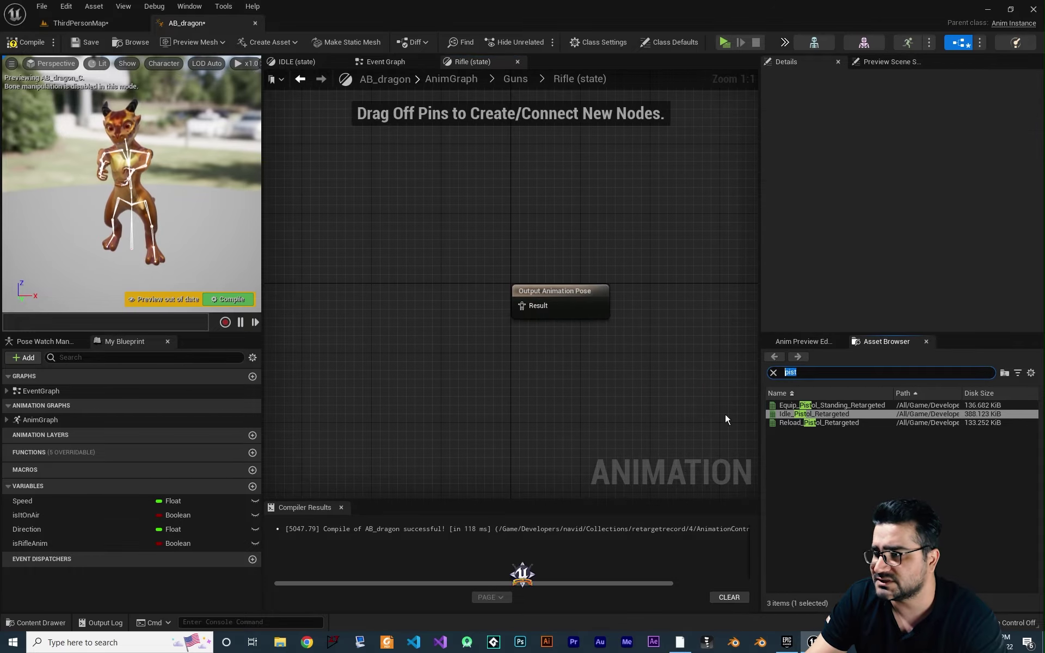
type("rifle")
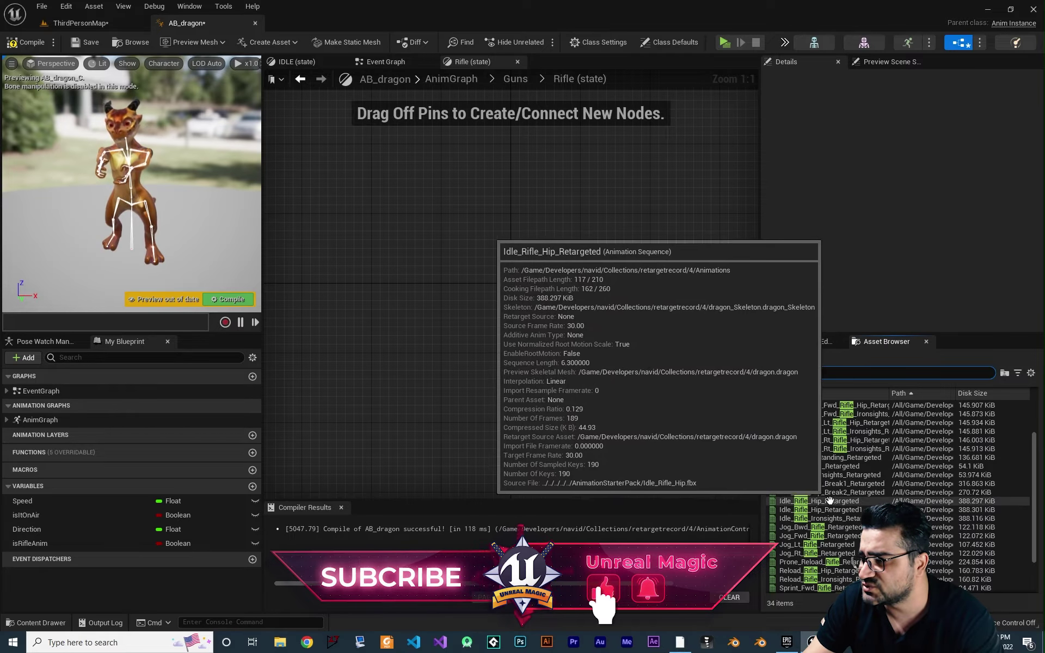
left_click_drag(838, 484, 349, 288)
left_click_drag(467, 314, 521, 305)
left_click_drag(452, 295, 449, 286)
right_click_drag(449, 284, 396, 288)
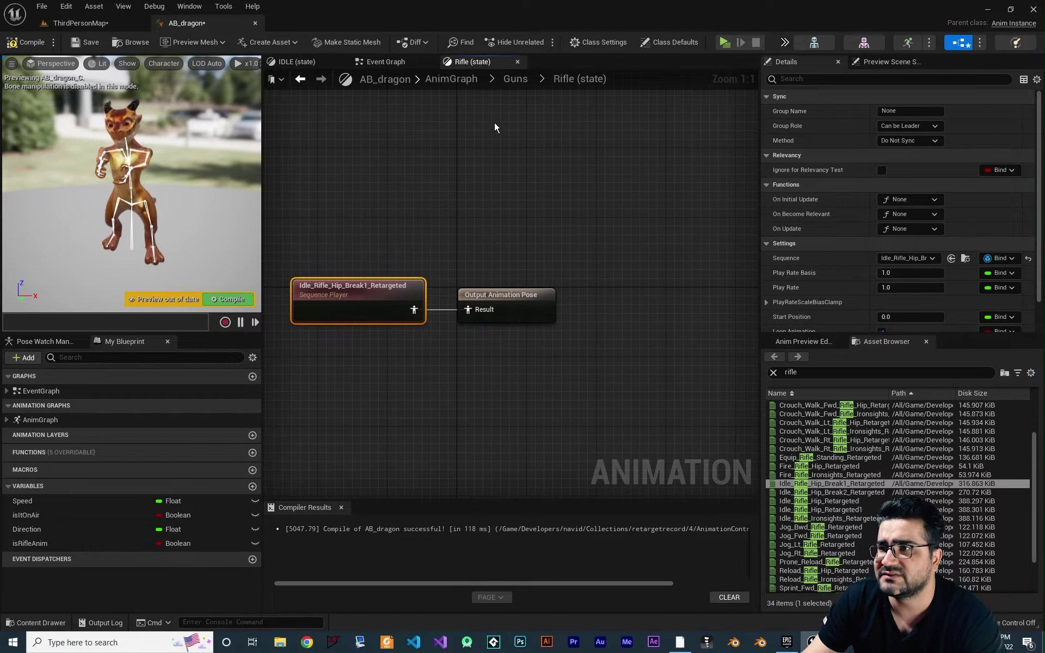
- Set the Pistole-to-Rifle transition rule to isRifleAnim
left_click(518, 80)
right_click_drag(520, 215, 513, 350)
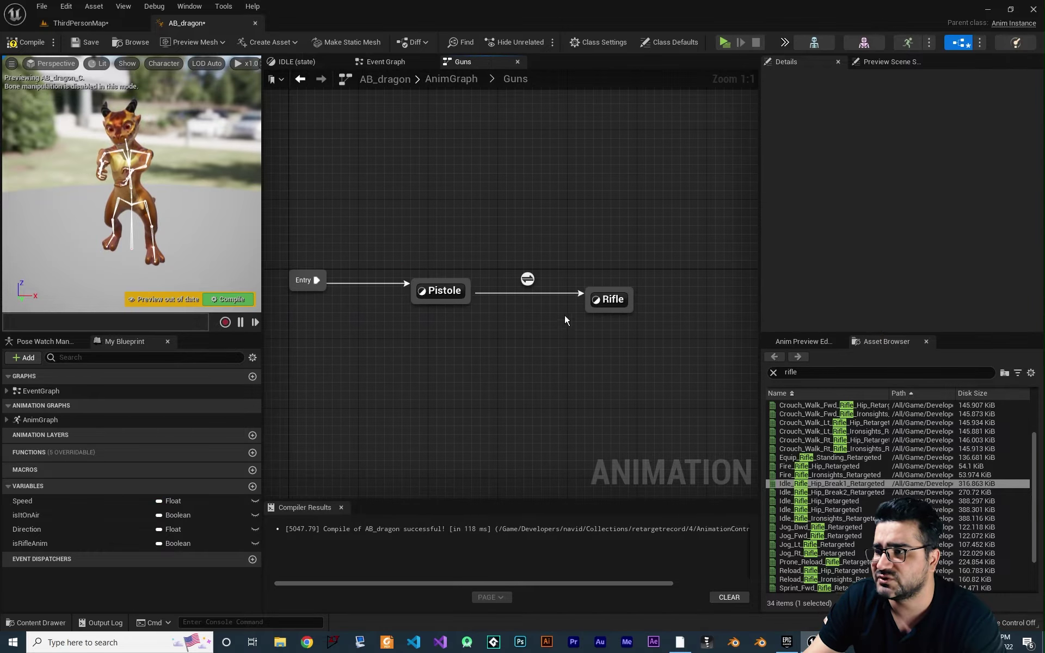
double_click(529, 280)
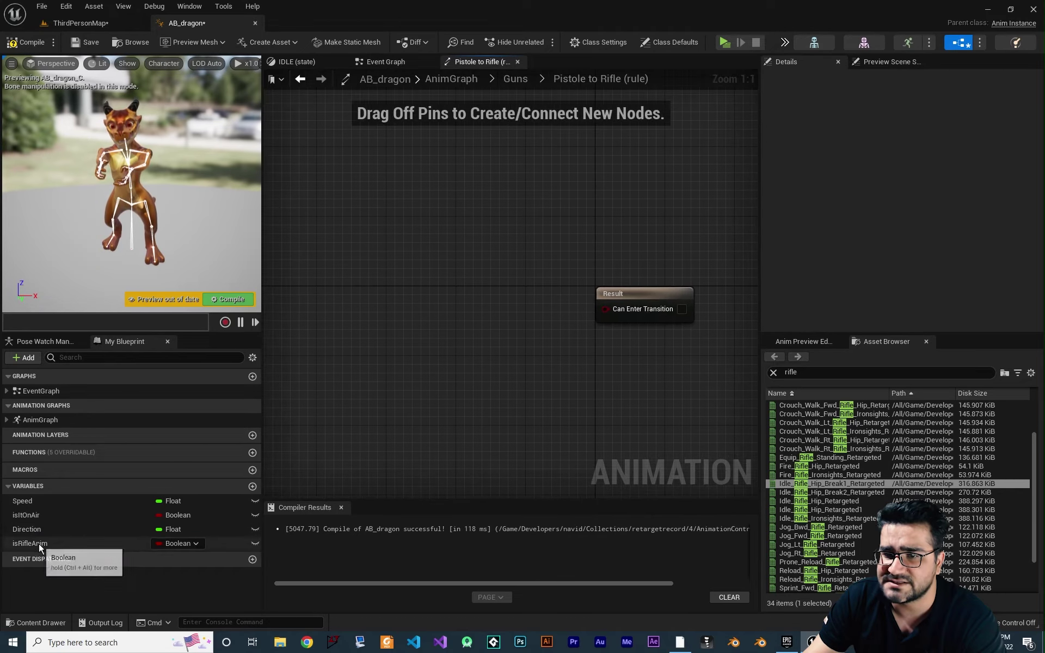
left_click_drag(38, 543, 596, 309, "ctrl")
left_click(521, 80)
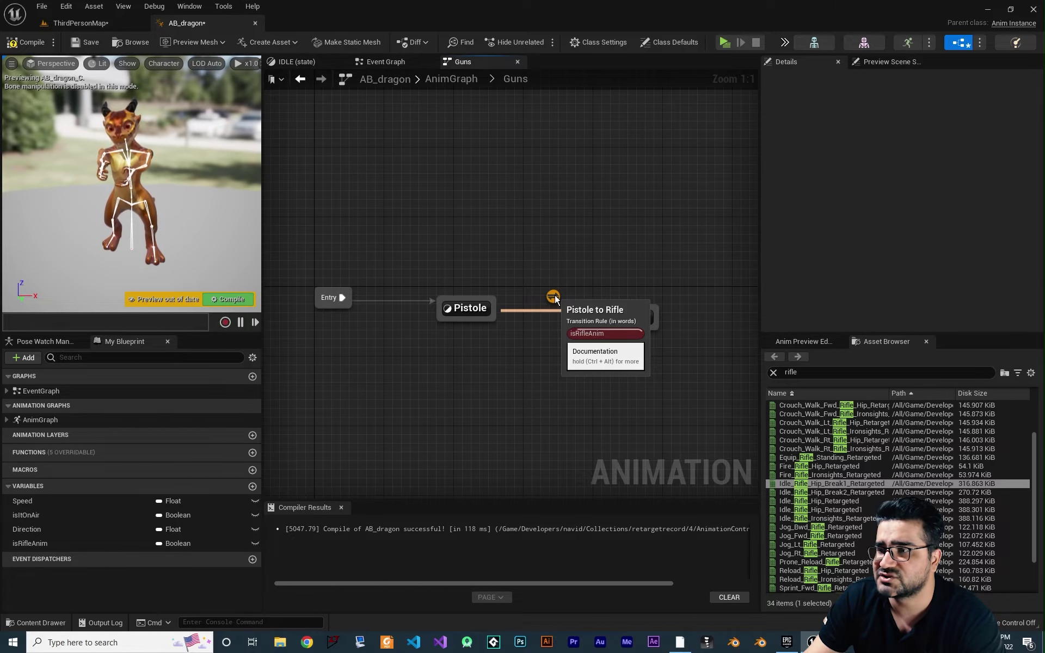
- Add a Rifle-to-Pistole transition requiring NOT isRifleAnim, then compile and save
left_click_drag(614, 328, 492, 315)
double_click(554, 332)
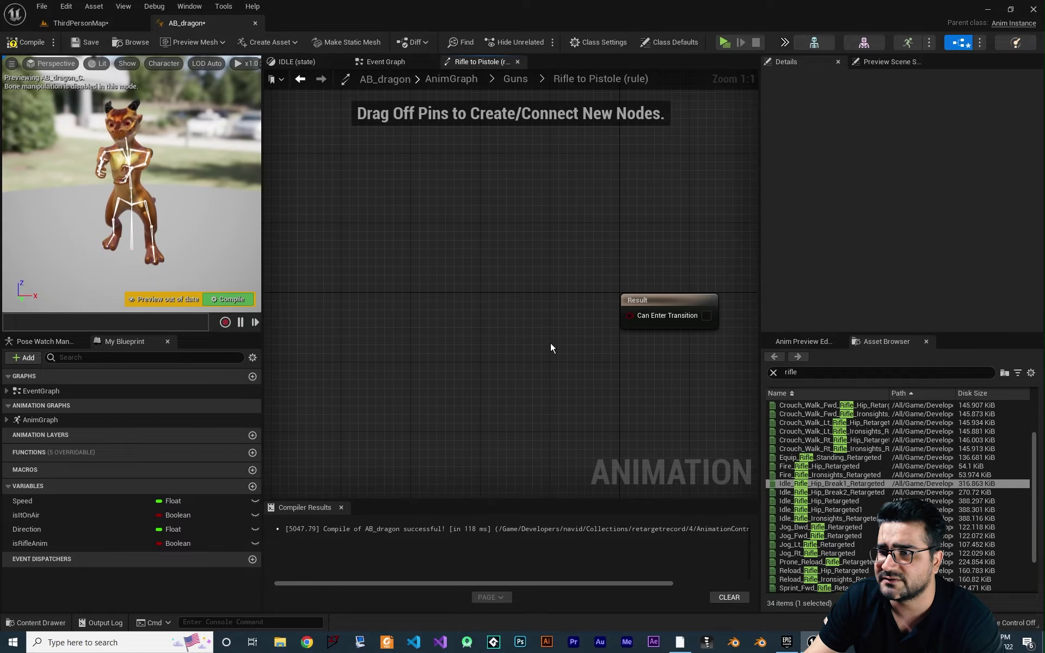
left_click_drag(54, 544, 483, 305, "ctrl")
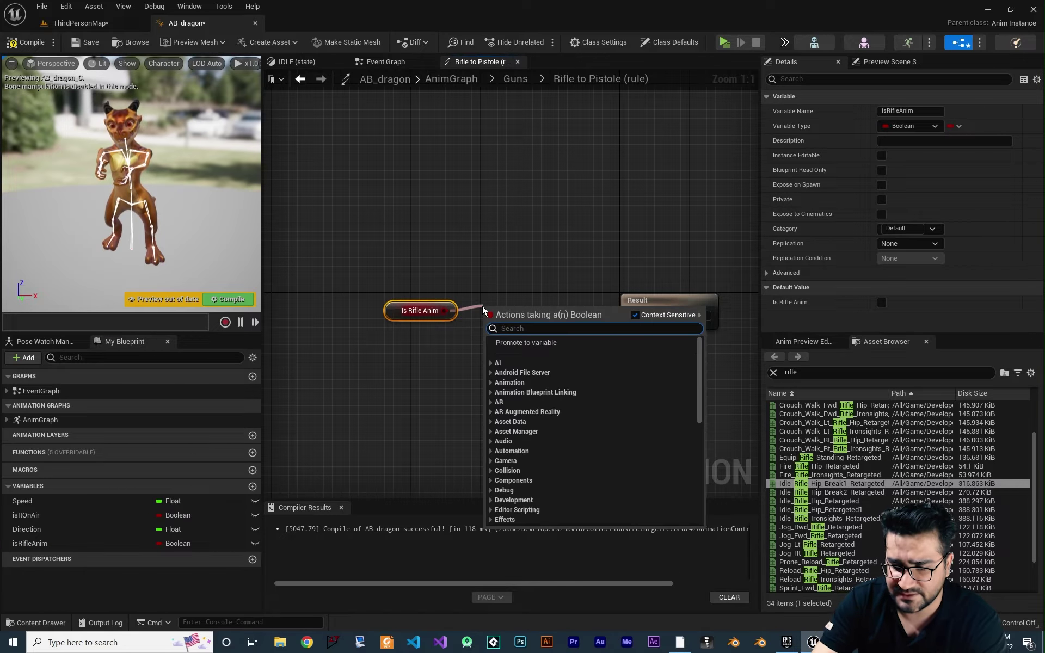
type("not bo")
key("Return")
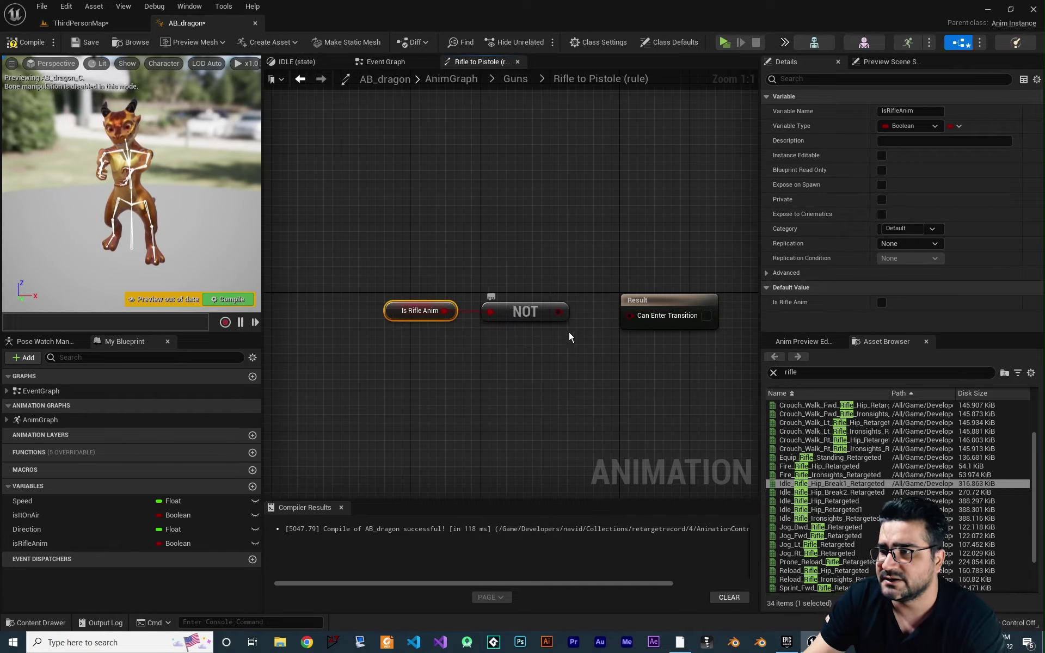
left_click_drag(558, 312, 631, 316)
right_click_drag(681, 349, 606, 355)
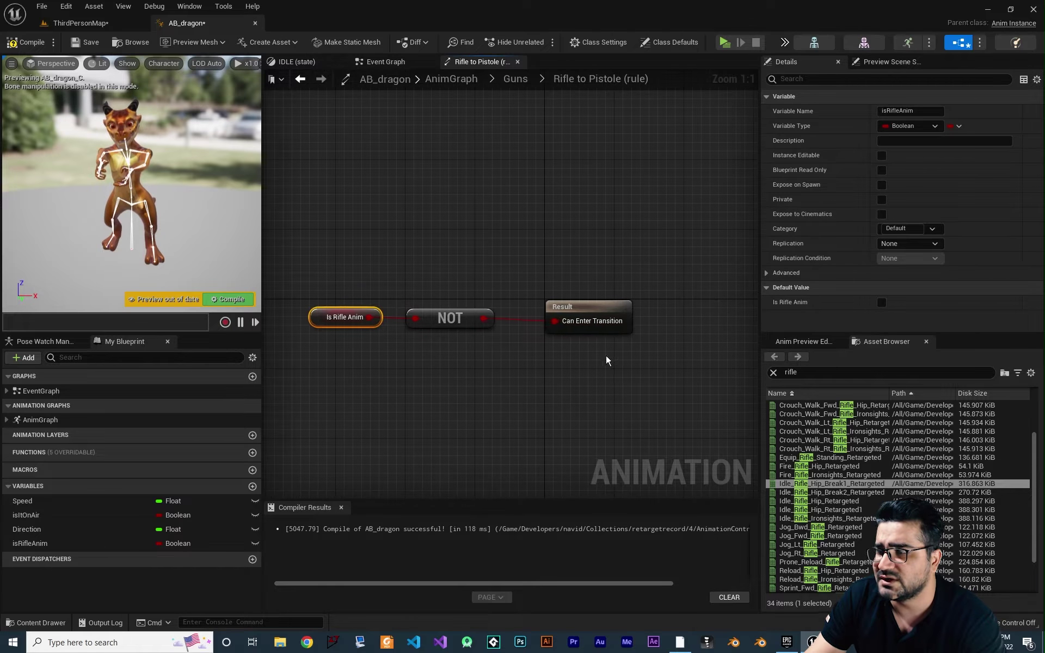
key("ctrl+s")
right_click_drag(521, 206, 536, 207)
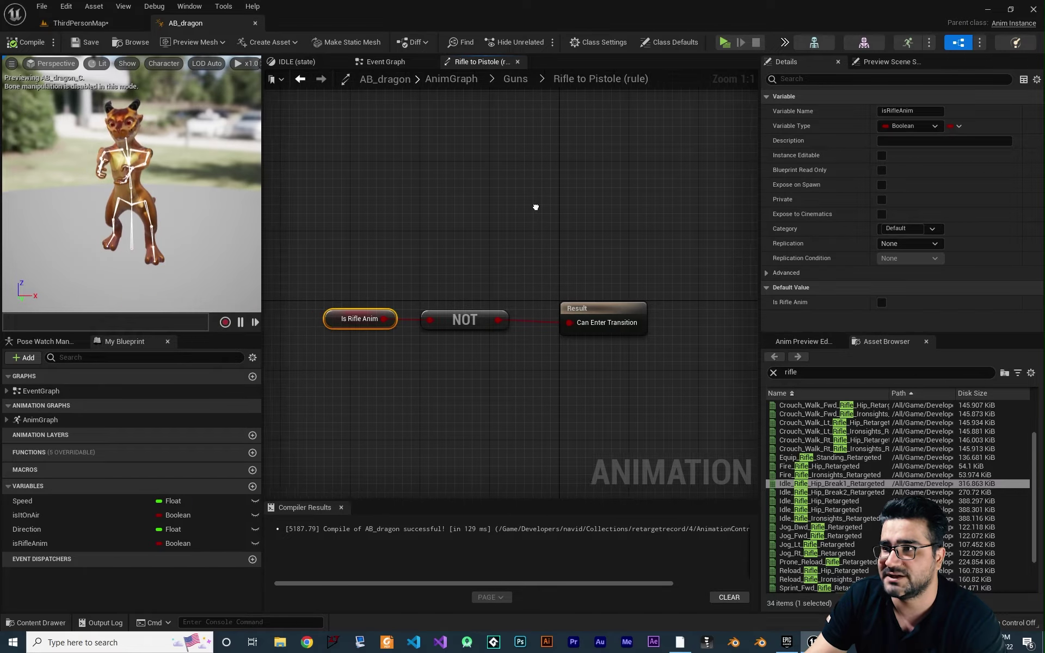
- Align Rifle with Pistole, then disconnect Movement State machine from Movement cache
left_click(511, 79)
right_click_drag(599, 302, 526, 305)
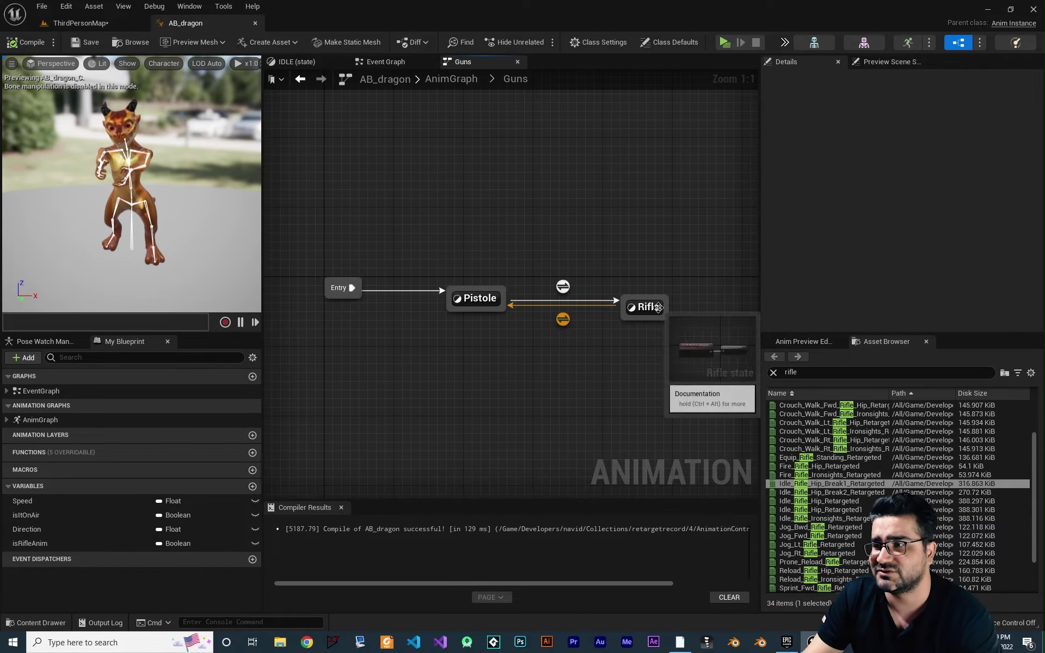
left_click_drag(677, 257, 435, 370)
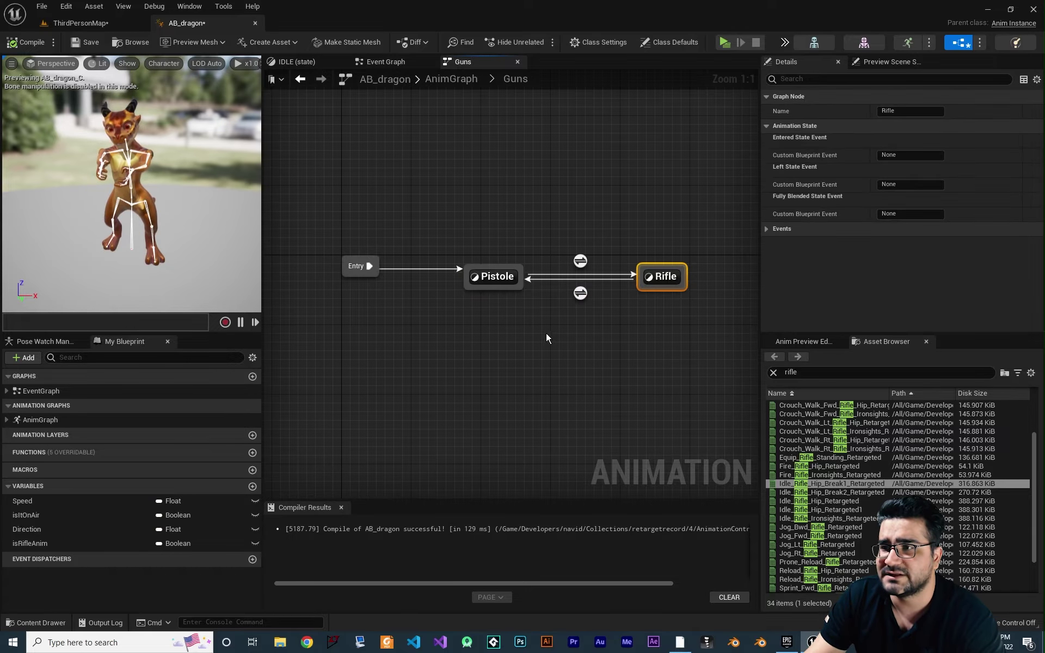
left_click(444, 83)
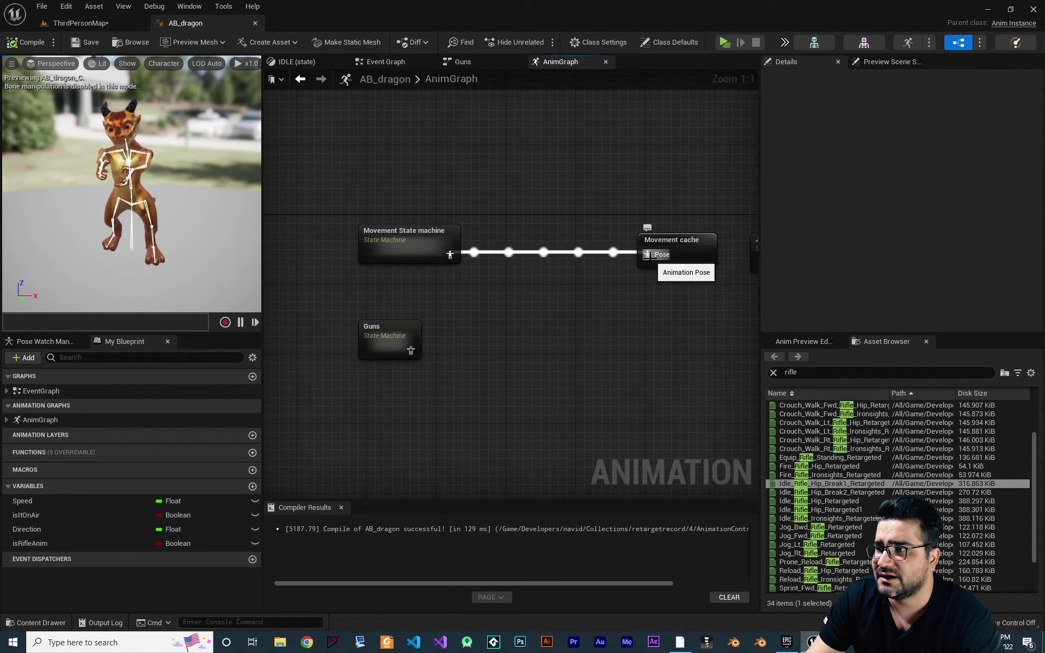
left_click(648, 254, "alt")
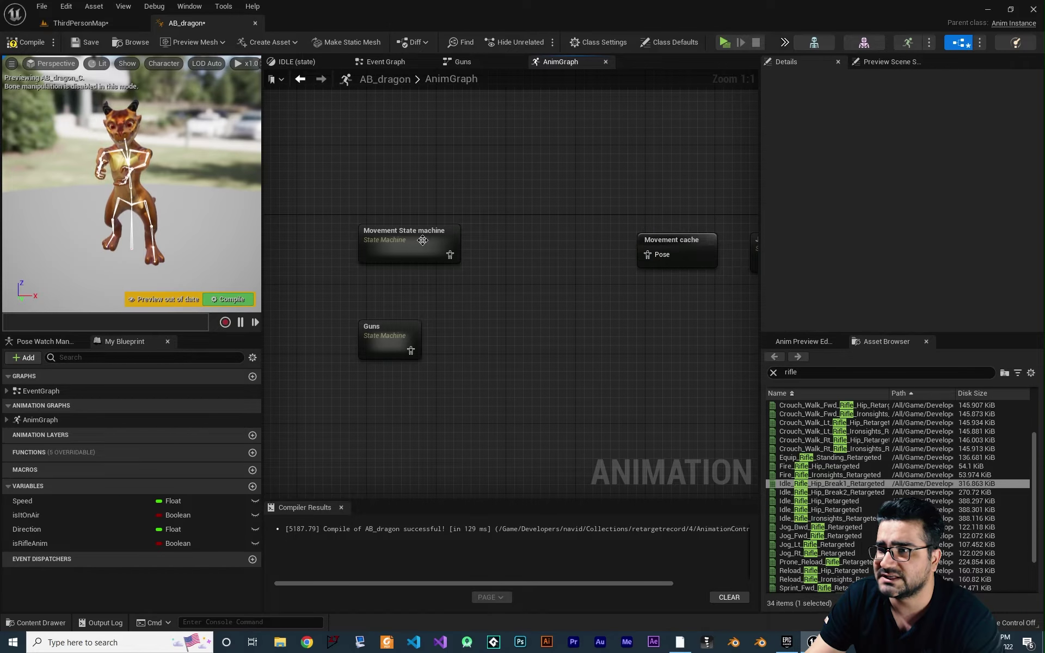
mouse_move(421, 237)
left_mouse_down()
mouse_move(409, 272)
mouse_move(420, 279)
mouse_move(426, 238)
left_mouse_up()
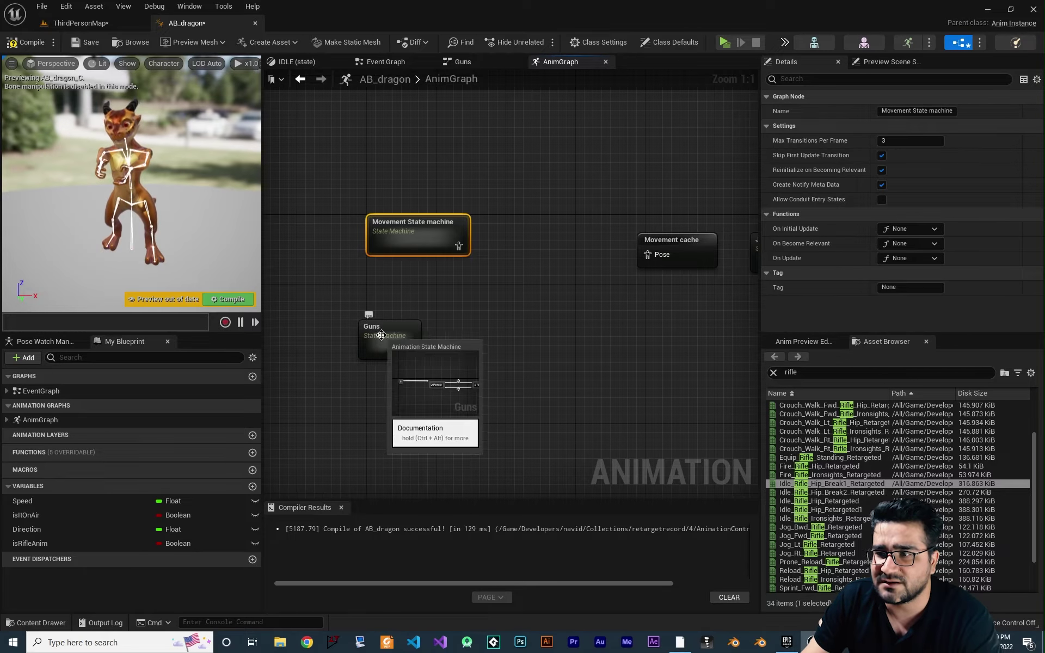
- Stack Guns under Movement State machine and add a Layered blend per bone node
left_click_drag(382, 335, 391, 291)
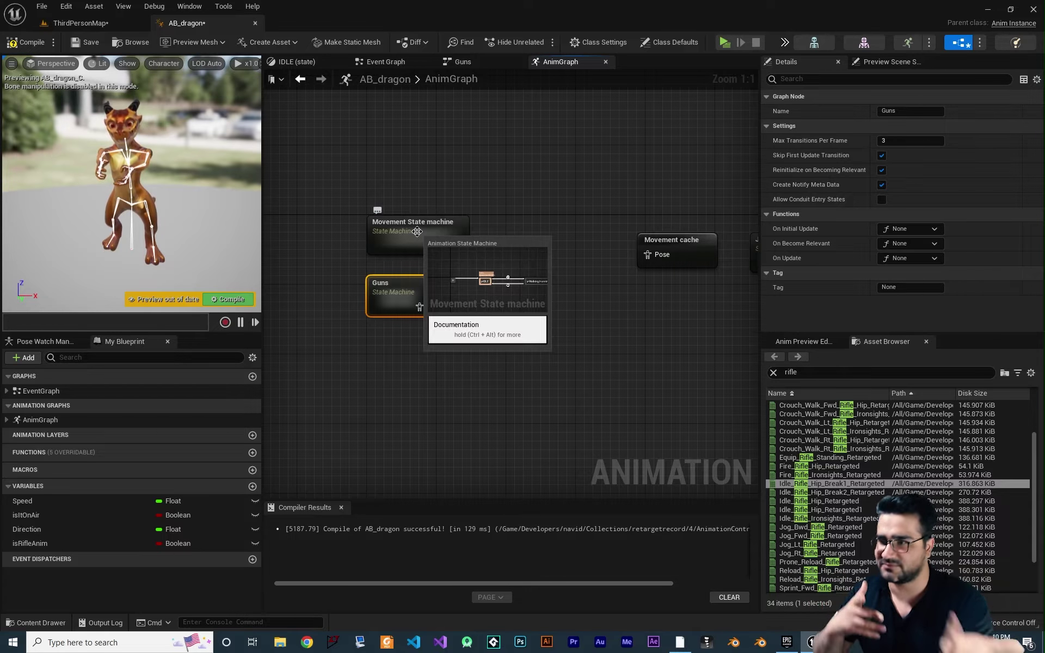
right_click_drag(524, 288, 455, 285)
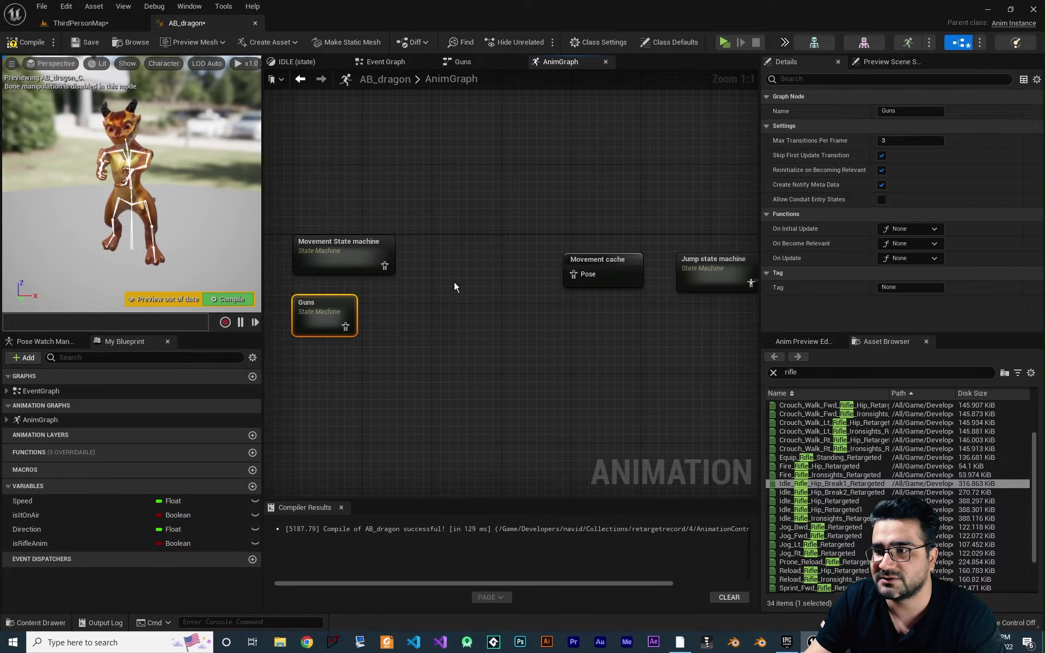
right_click(460, 256)
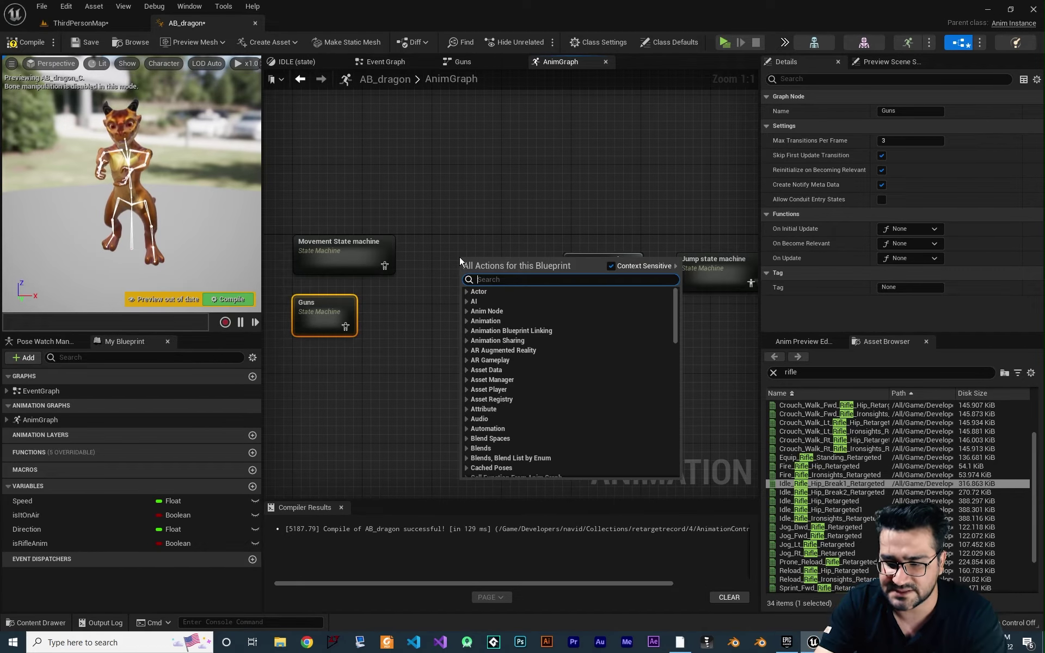
type("layered")
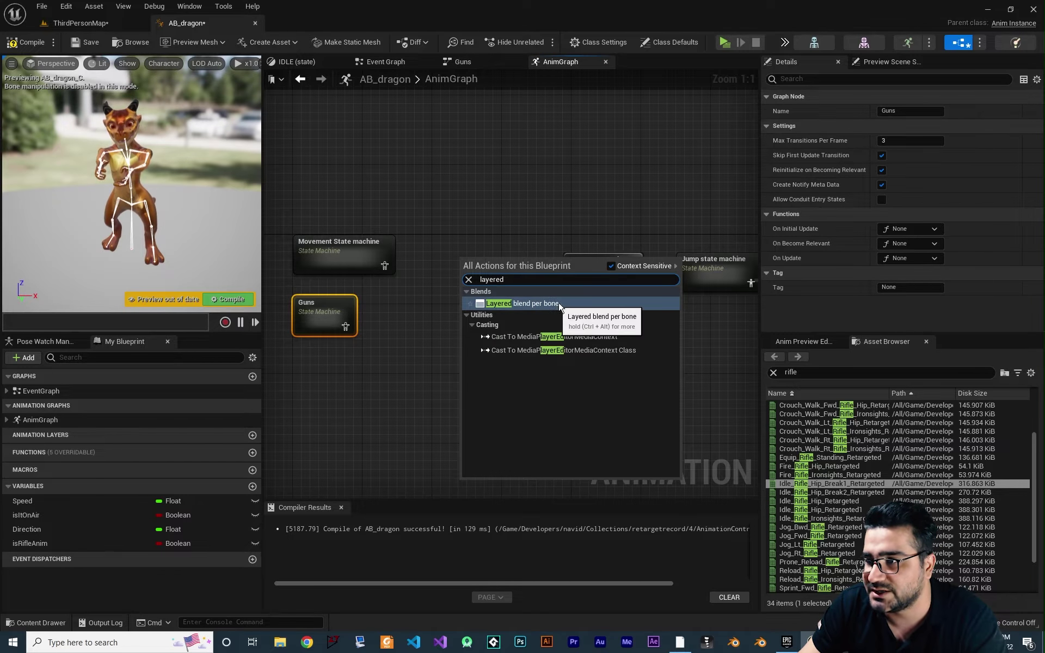
left_click(527, 305)
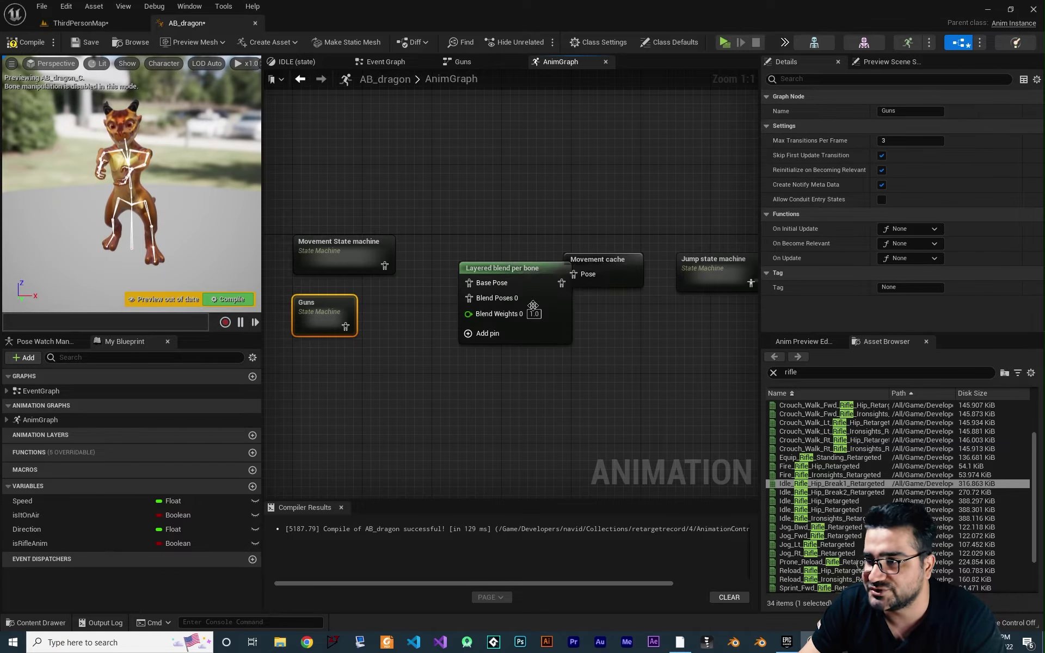
left_click_drag(491, 259, 473, 258)
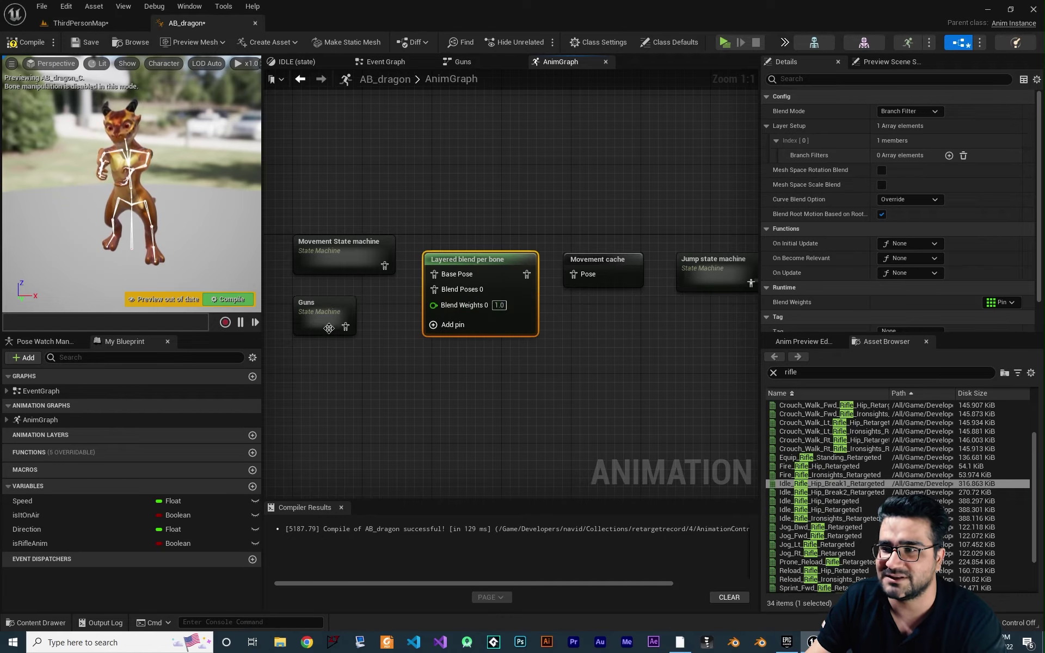
- Wire Guns into Blend Poses 0, Movement State machine into Base Pose, and the blend output into Movement cache
left_click_drag(345, 326, 435, 291)
left_click_drag(384, 265, 444, 276)
right_click_drag(577, 298, 500, 313)
left_click_drag(450, 289, 497, 290)
scroll(533, 330, "down", 2)
mouse_move(537, 332)
right_mouse_down()
mouse_move(568, 338)
mouse_move(525, 349)
right_mouse_up()
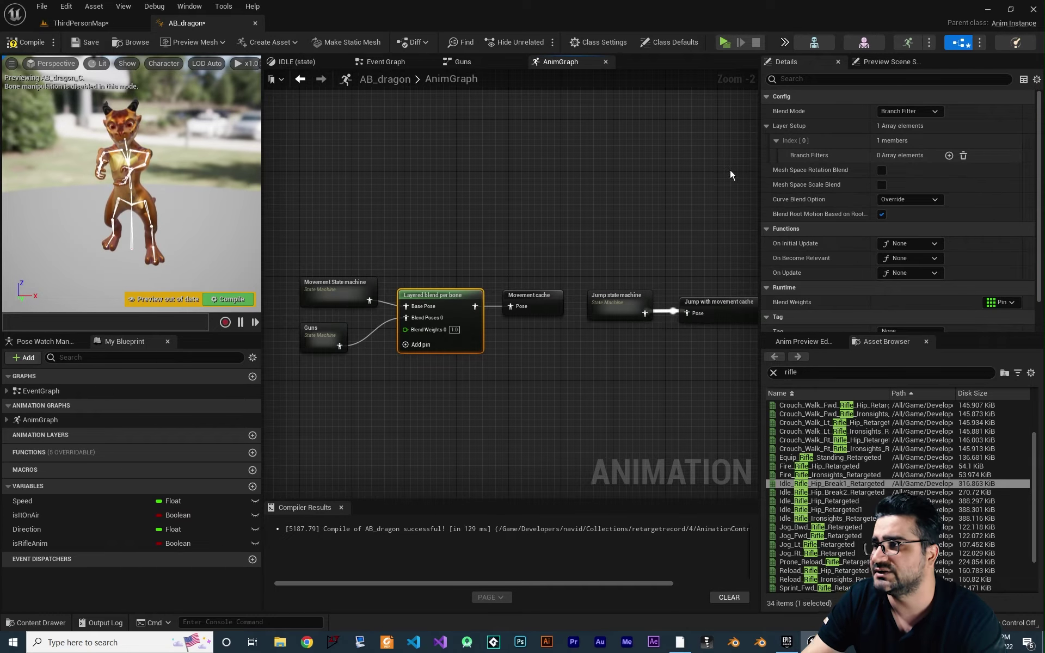
mouse_move(805, 130)
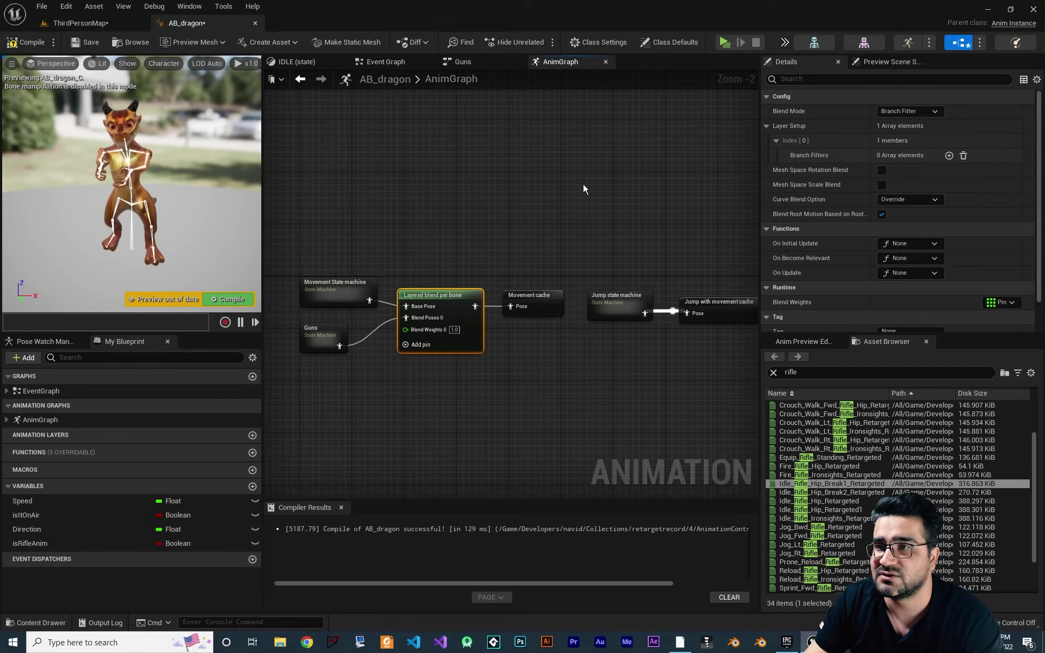
left_click(815, 42)
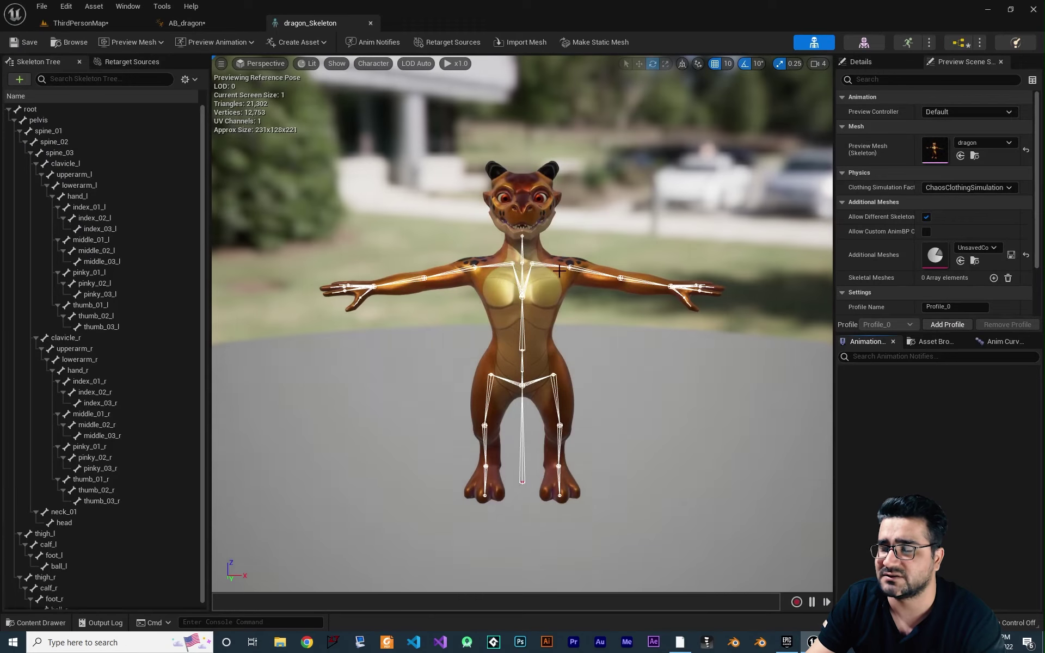
left_click(521, 336)
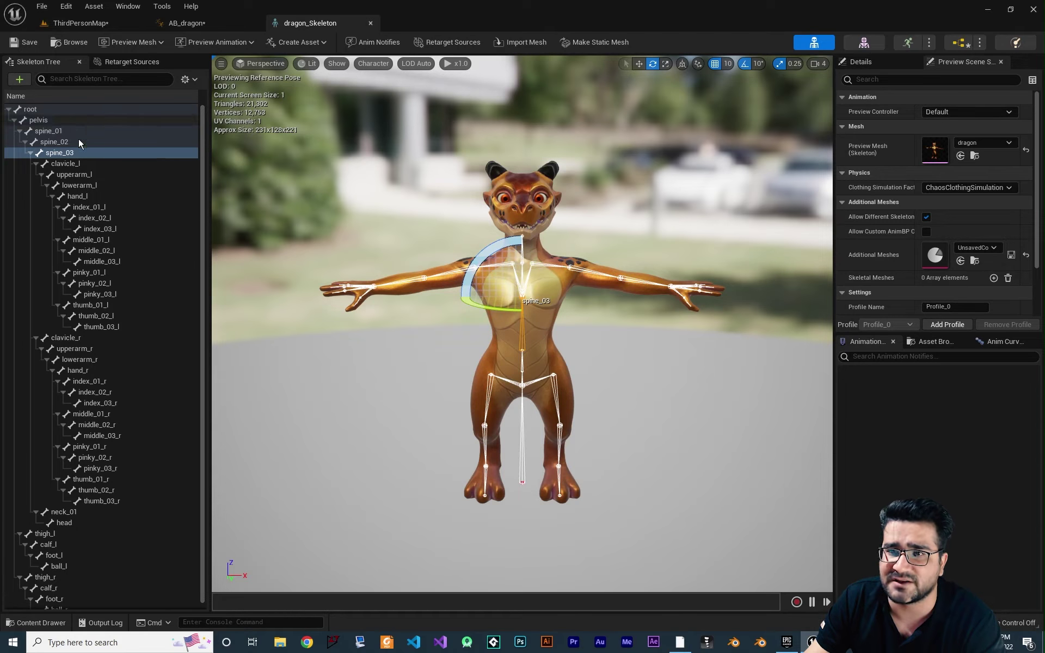
left_click(31, 153)
left_click(30, 154)
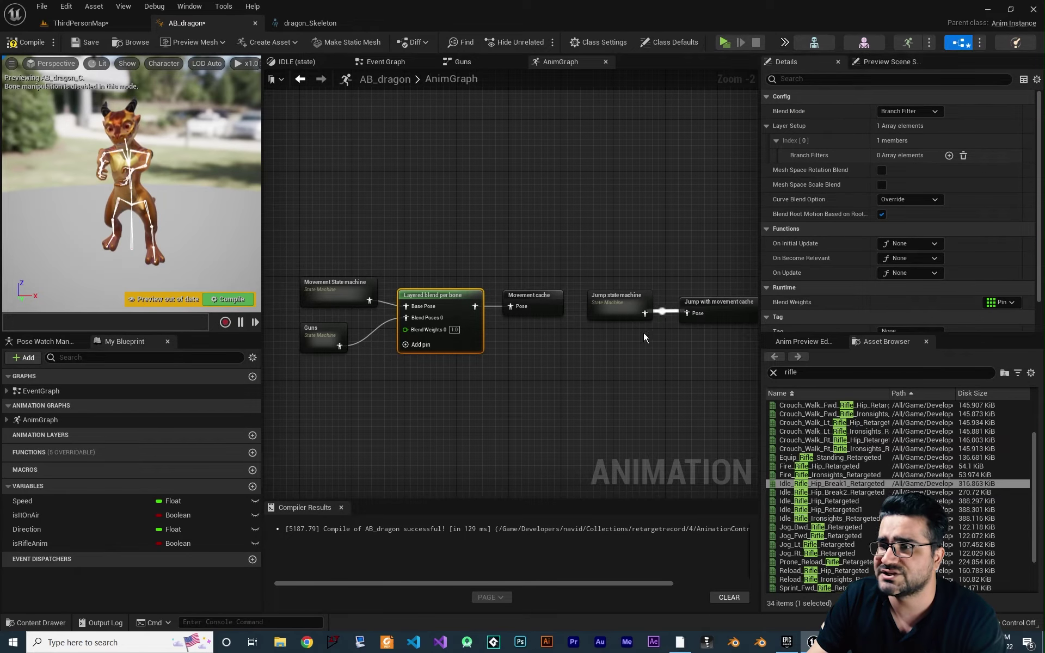
- Add Branch Filter Index [0] to Layered blend per bone, expand its Bone Name field, then bring up dragon_Skeleton
right_click_drag(483, 405, 541, 387)
scroll(493, 355, "up", 2)
right_click_drag(707, 298, 655, 308)
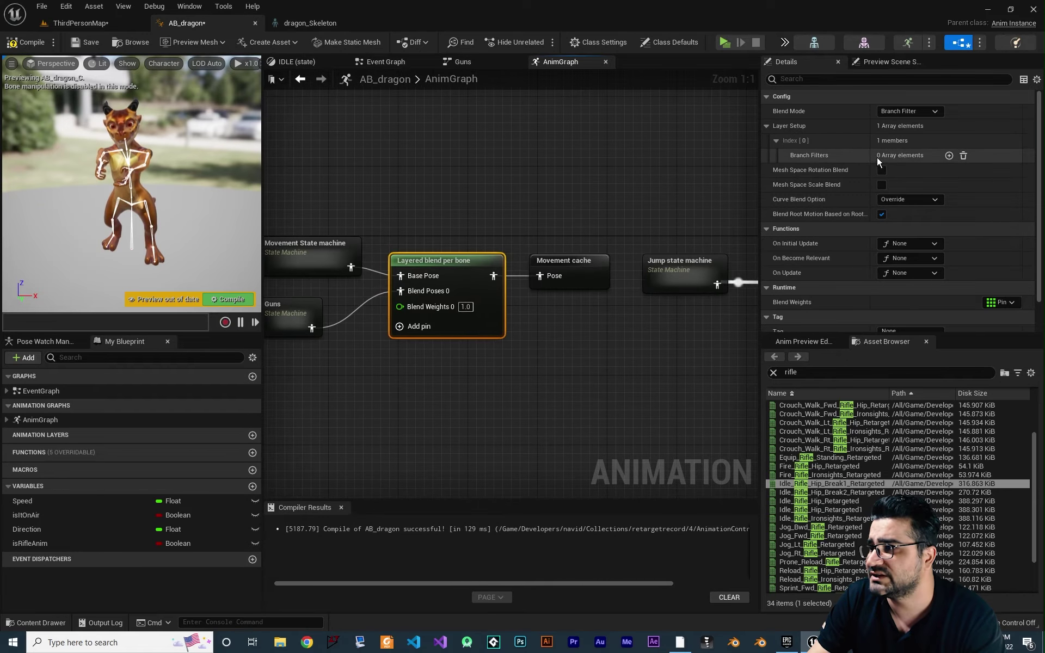
left_click(949, 155)
left_click(794, 171)
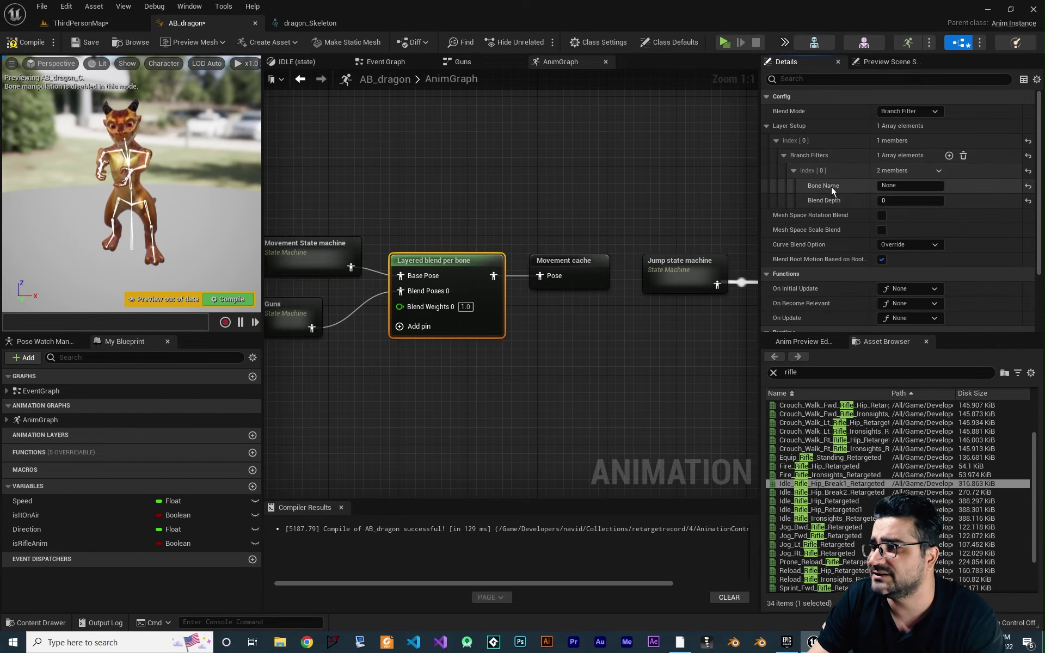
left_click(919, 187)
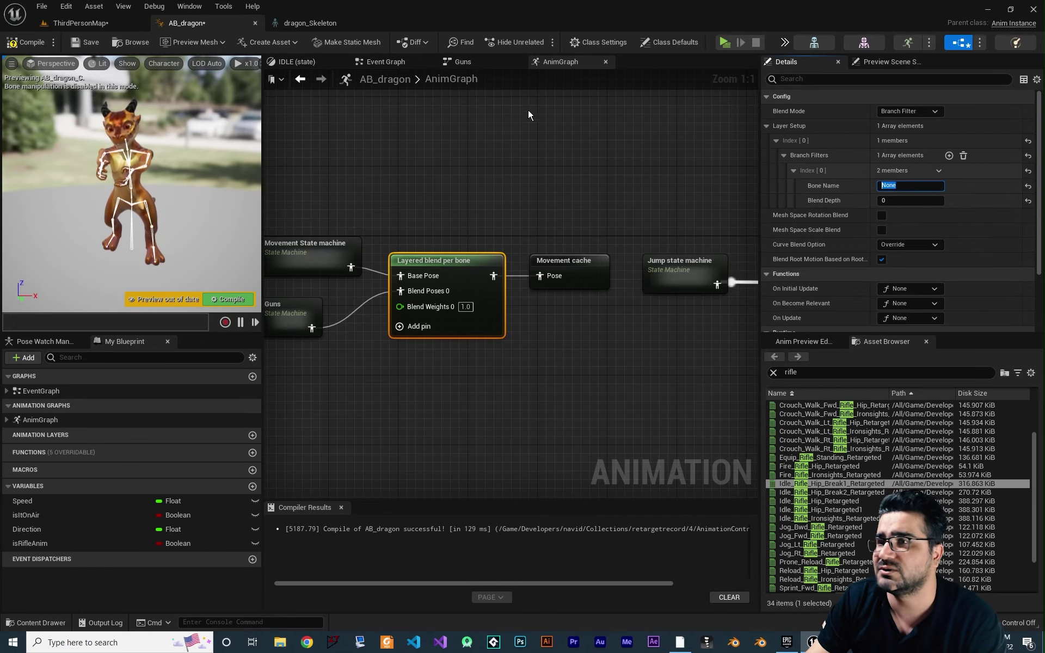
left_click(323, 24)
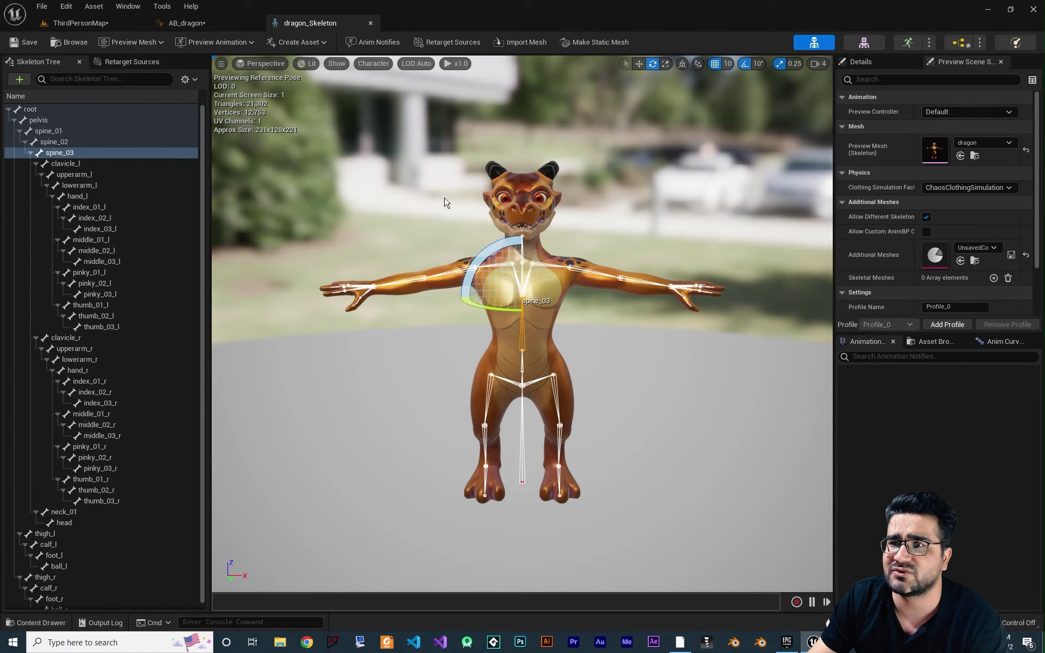
- Copy the spine_03 bone name from the Skeleton Tree and return to AB_dragon
left_click(55, 156)
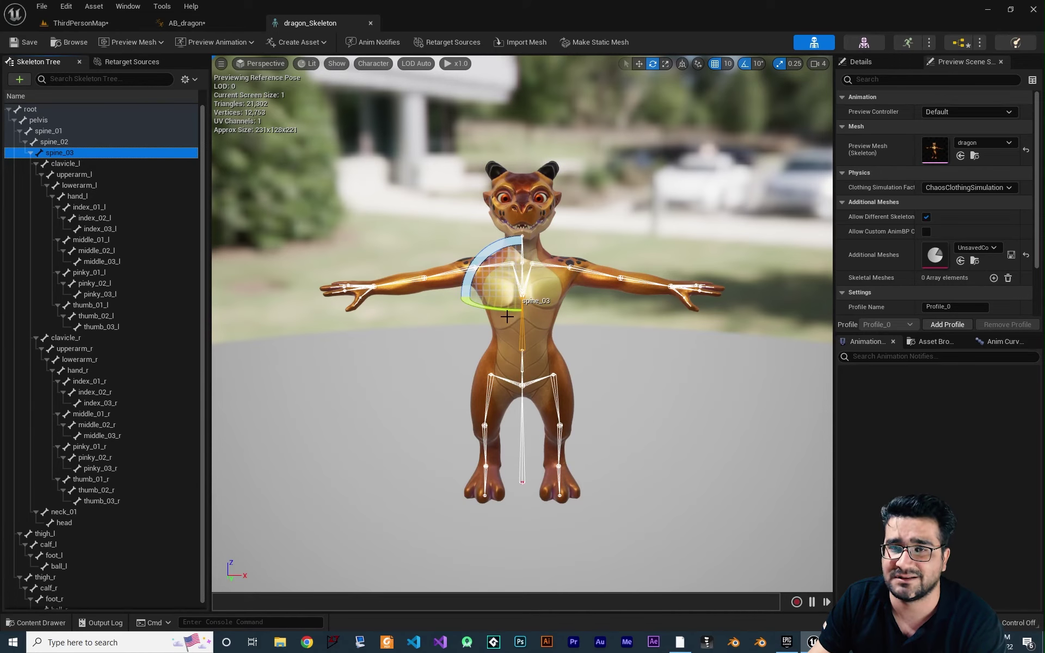
right_click(58, 155)
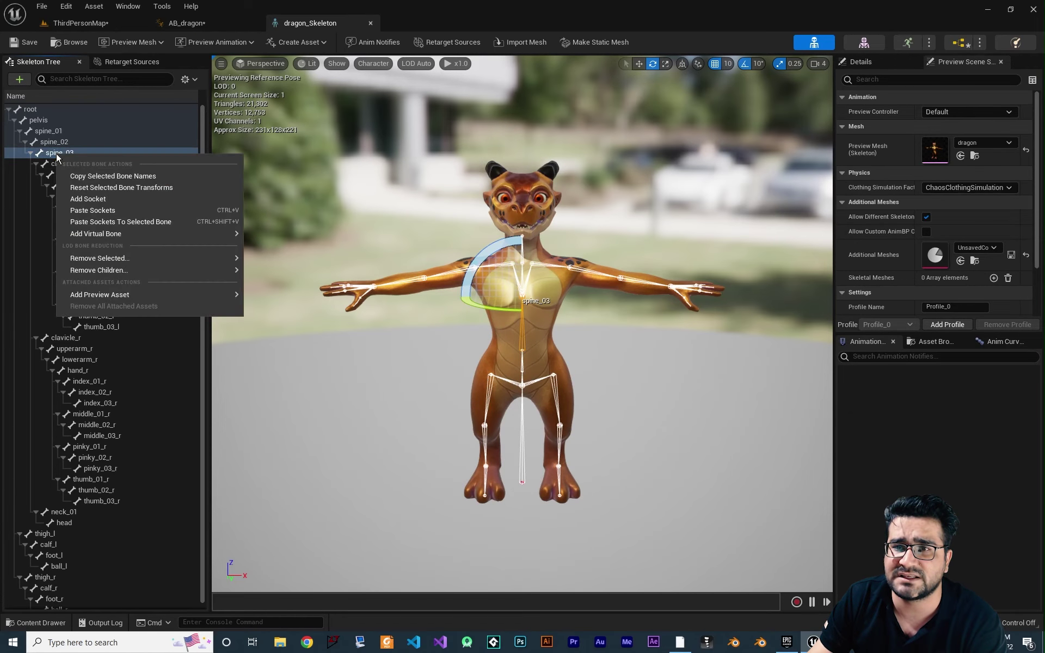
left_click(87, 176)
left_click(185, 23)
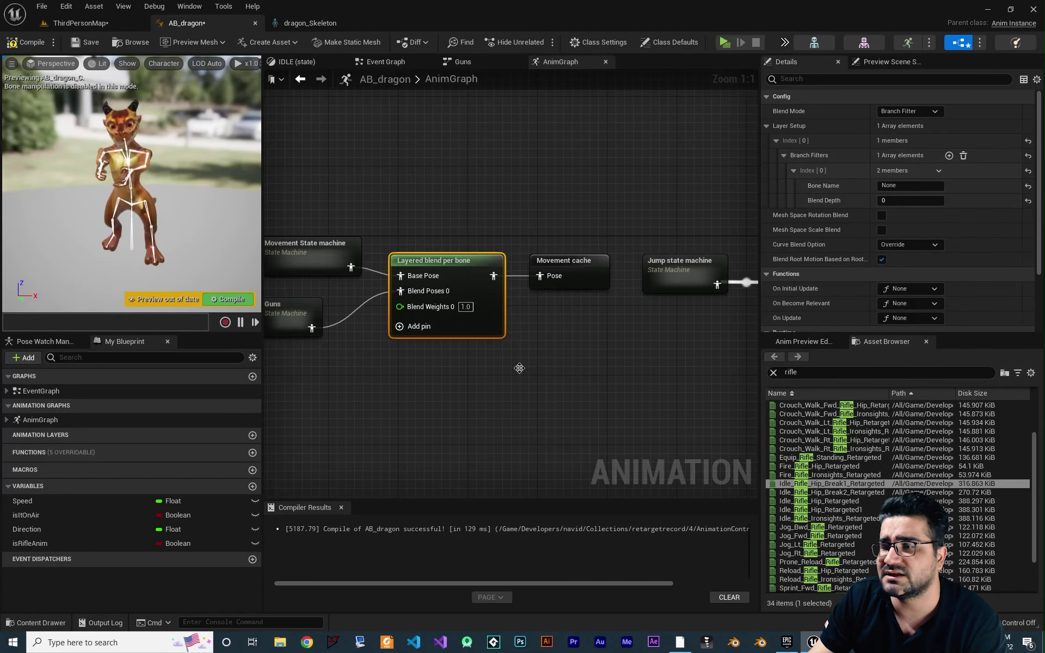
- Paste spine_03 into the branch filter's Bone Name field and commit it
right_click_drag(520, 368, 575, 369)
left_click(906, 186)
key("ctrl+v")
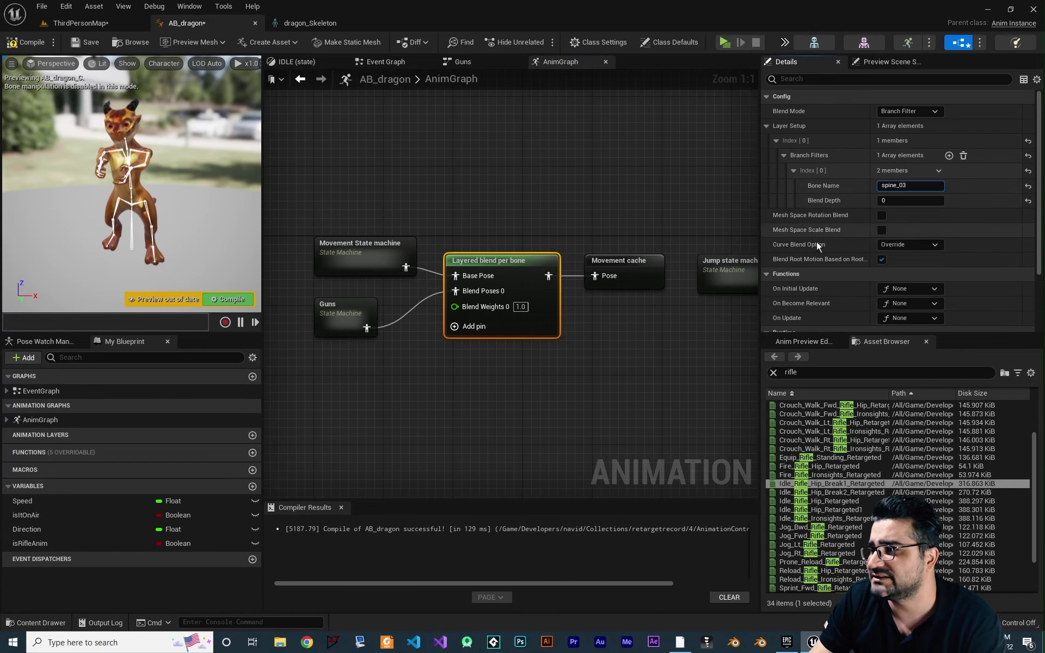
left_click(649, 347)
left_click(534, 325)
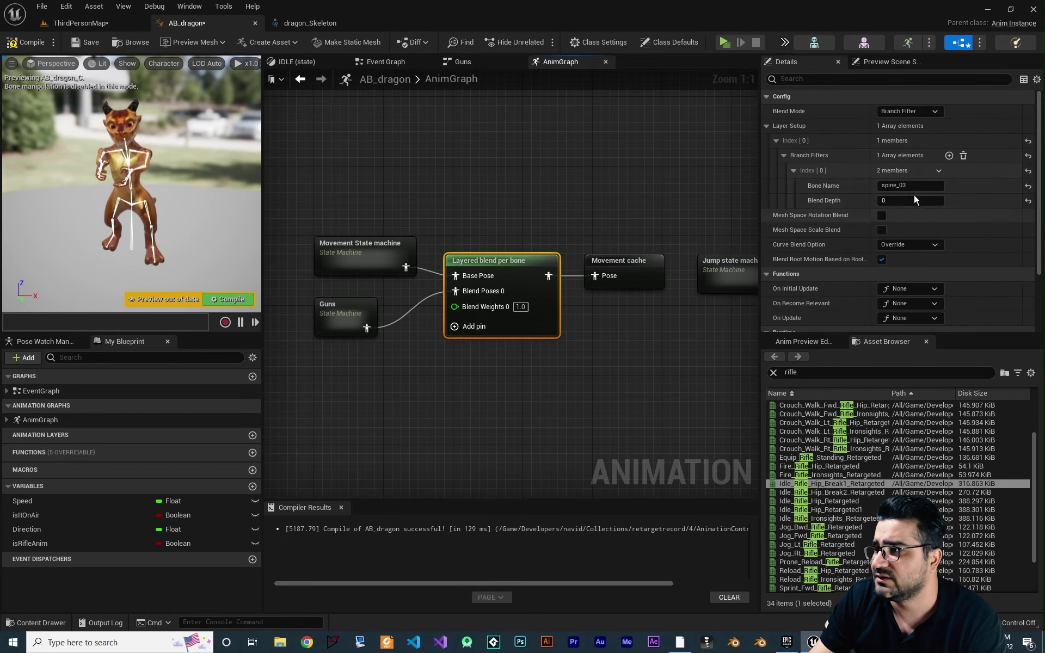
left_click(899, 186)
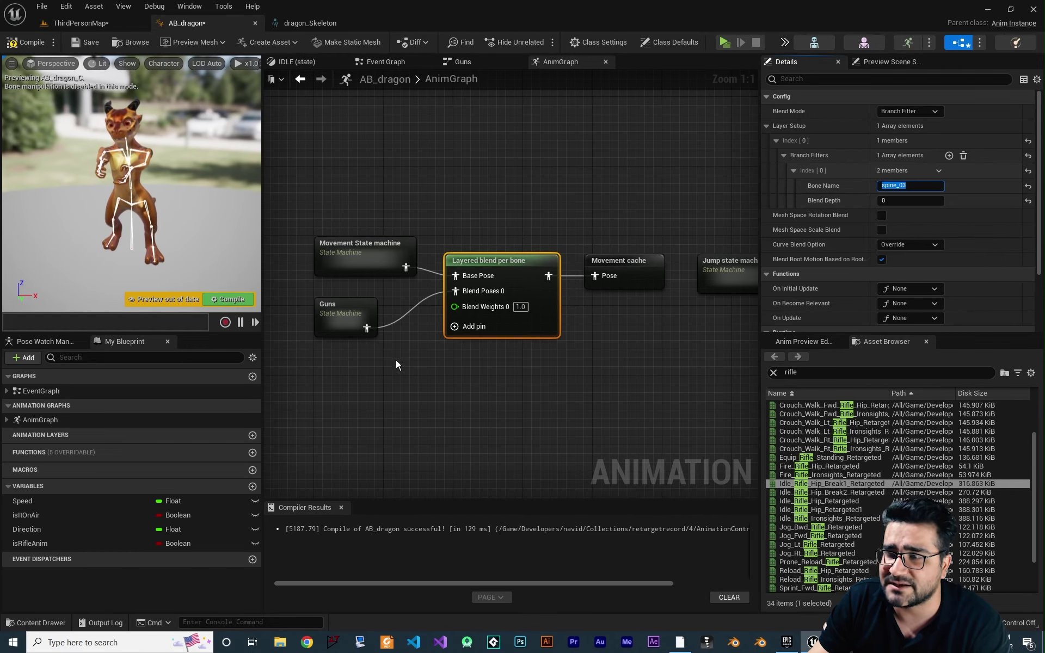
- Verify spine_03 on the layered blend node and compile AB_dragon
left_click(327, 305)
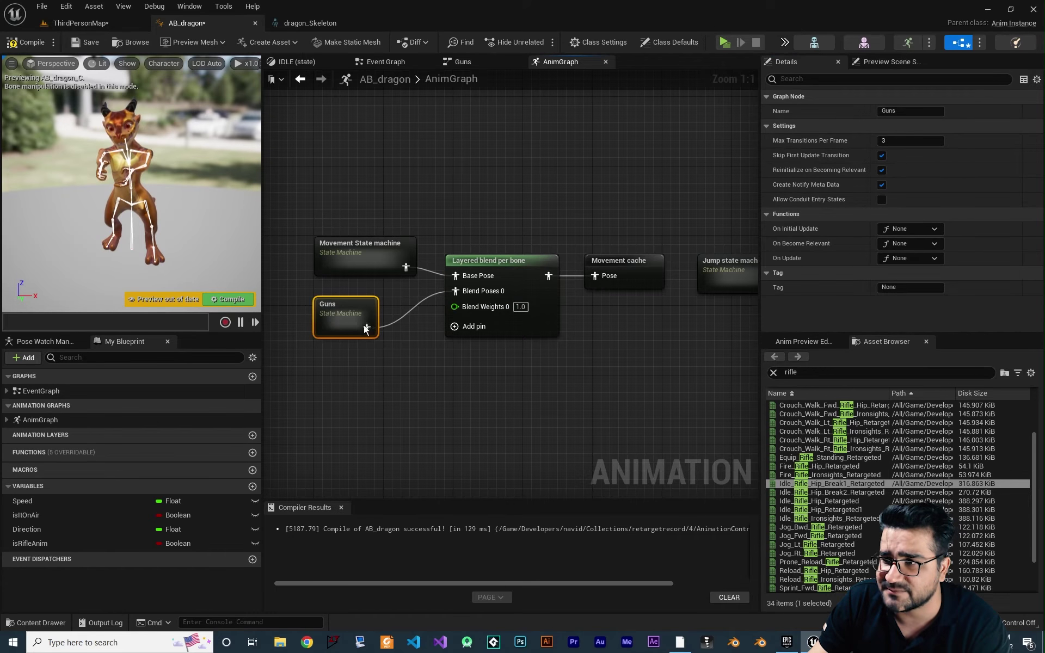
right_click_drag(525, 358, 504, 368)
left_click(485, 272)
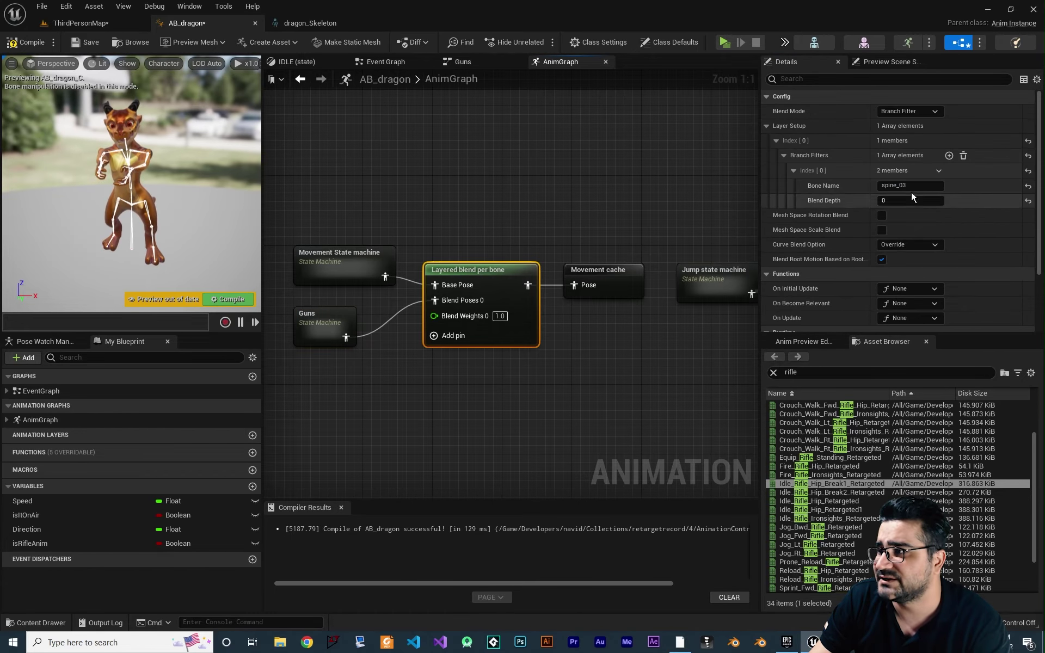
left_click(898, 186)
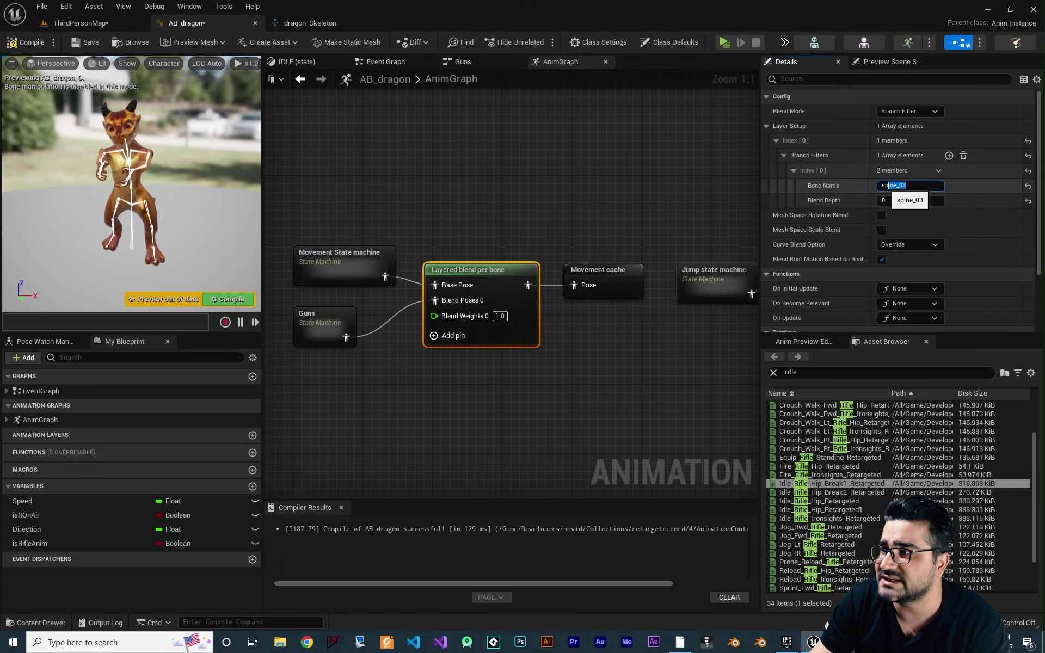
right_click_drag(456, 231, 443, 210)
left_click(387, 261)
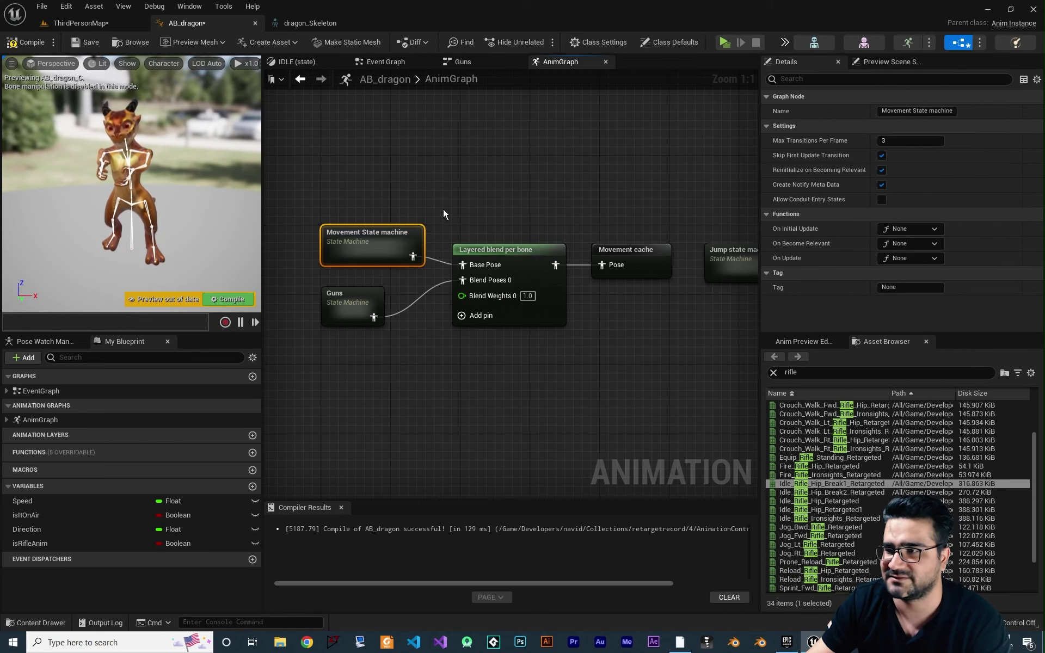
scroll(490, 376, "down", 2)
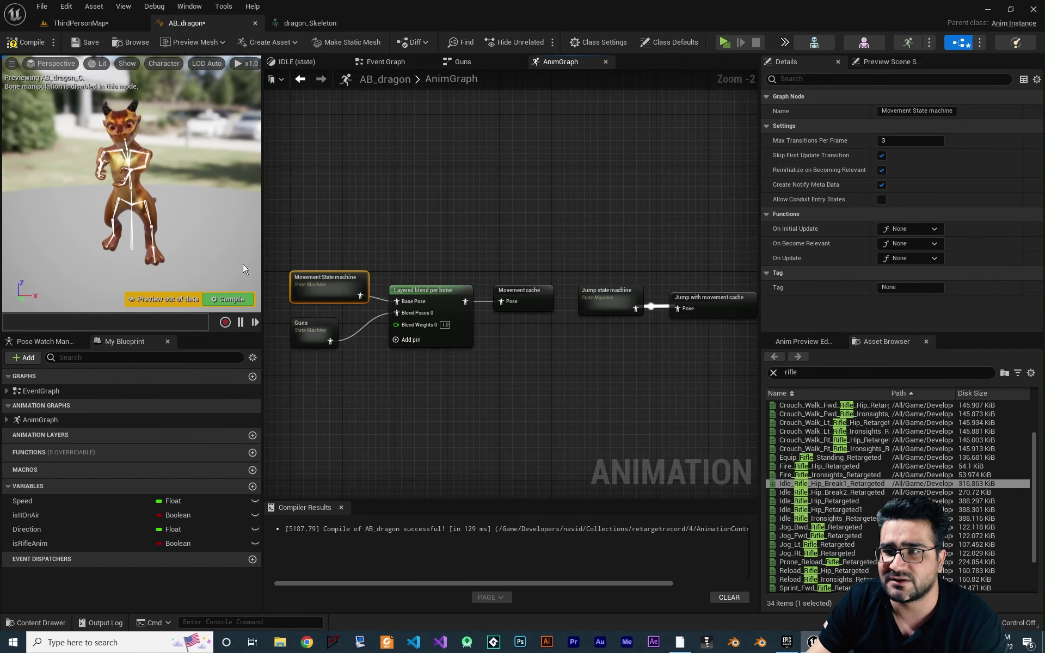
left_click(225, 297)
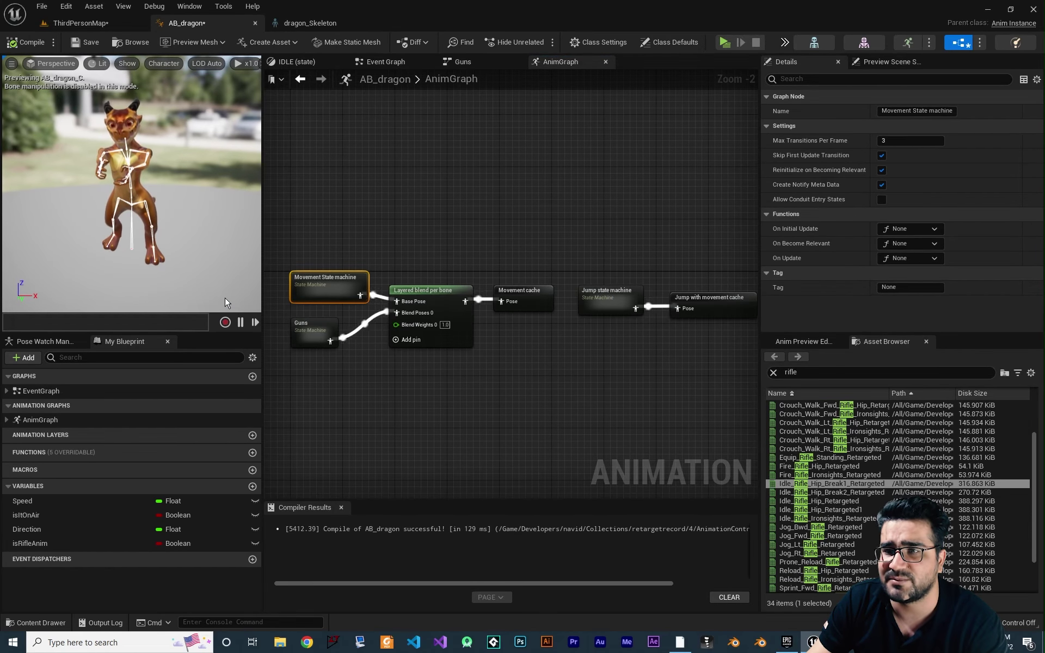
- Set ThirdPersonMap's GameMode Override to BP_DragonGameMode and save all assets
left_click(86, 25)
left_click(917, 380)
type("d")
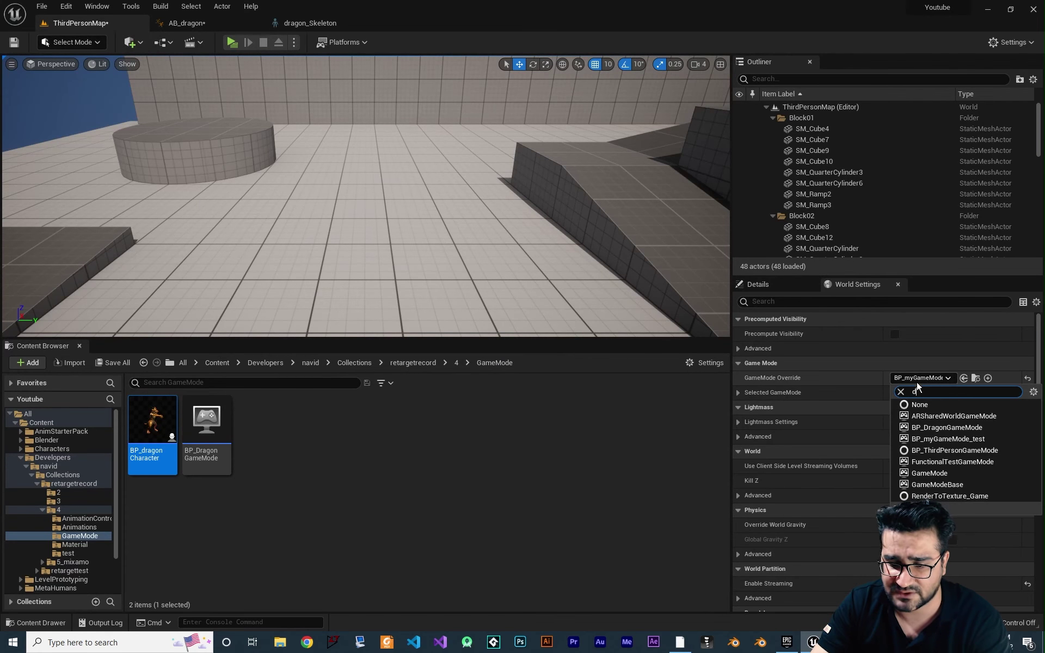
type("ragon")
left_click(955, 417)
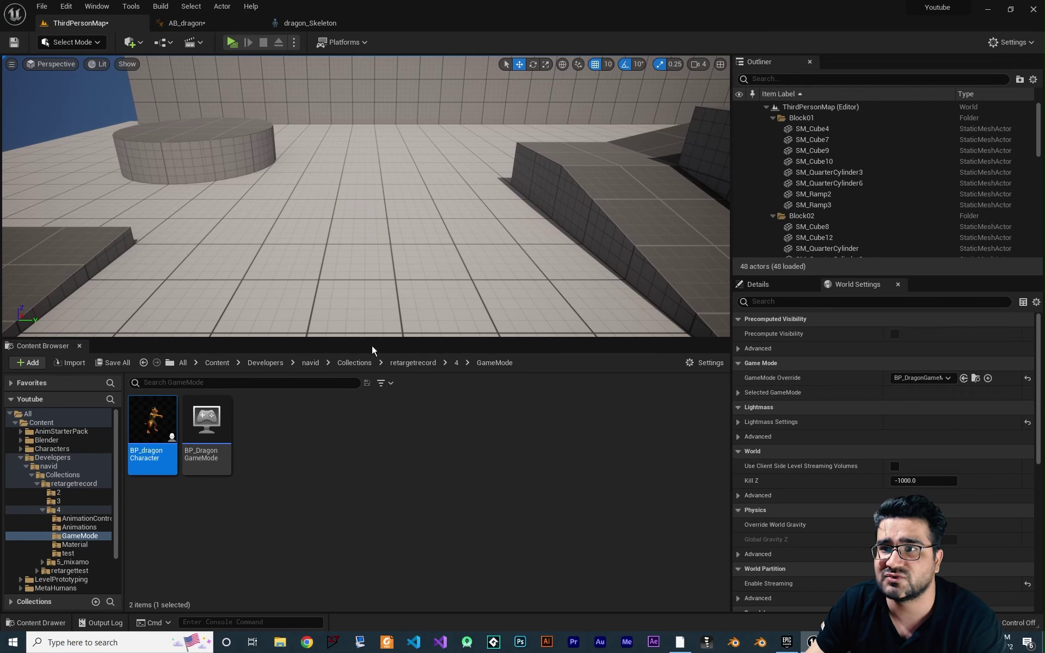
key("ctrl+shift+s")
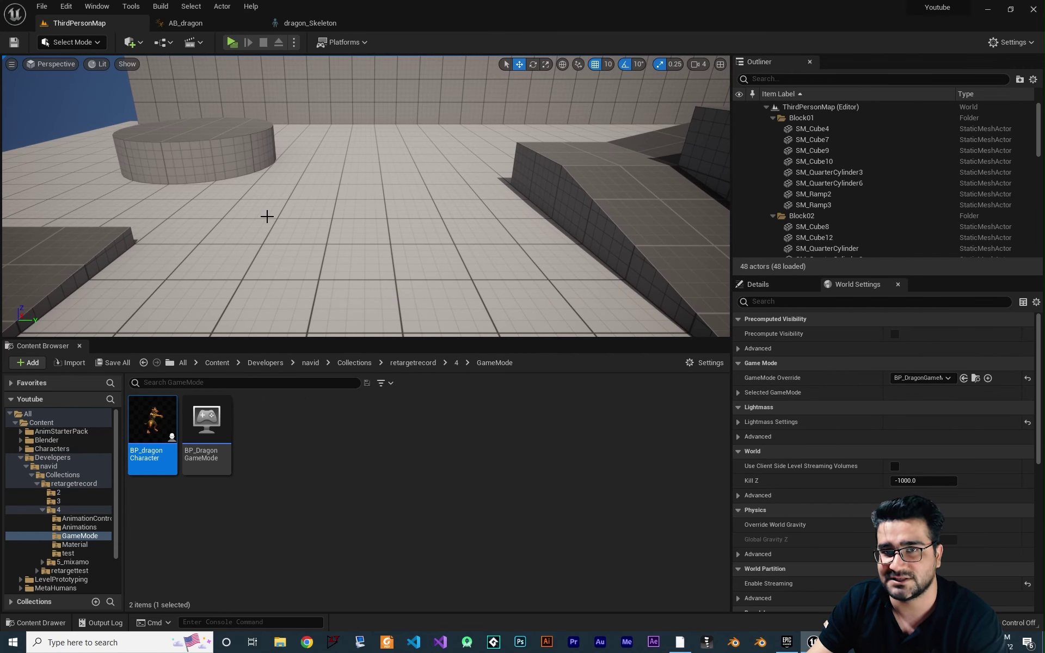
left_click(231, 42)
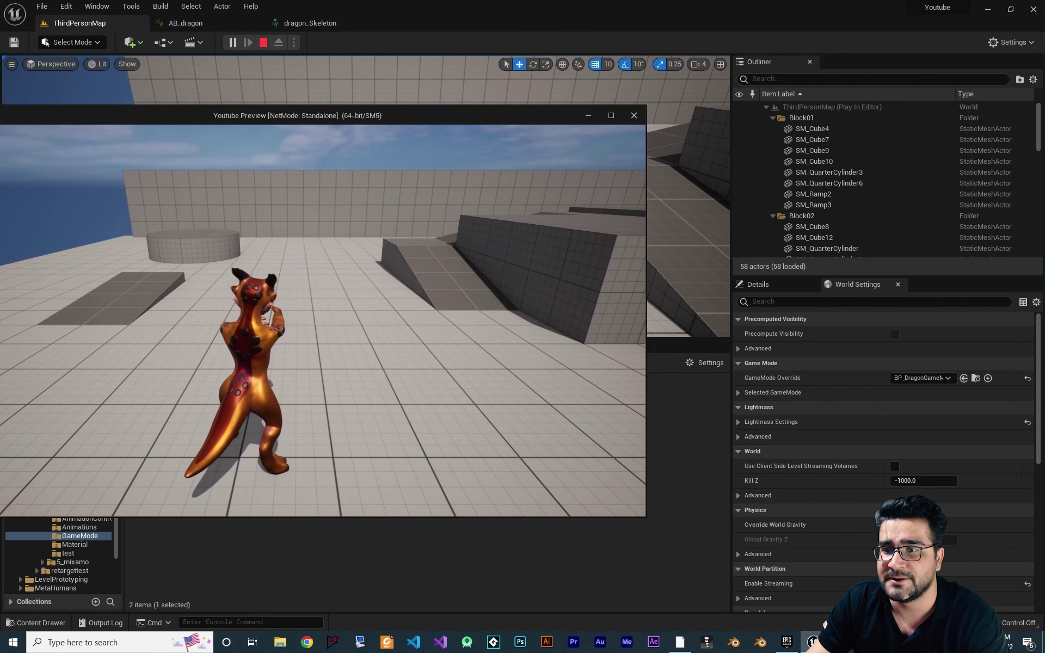
key("w")
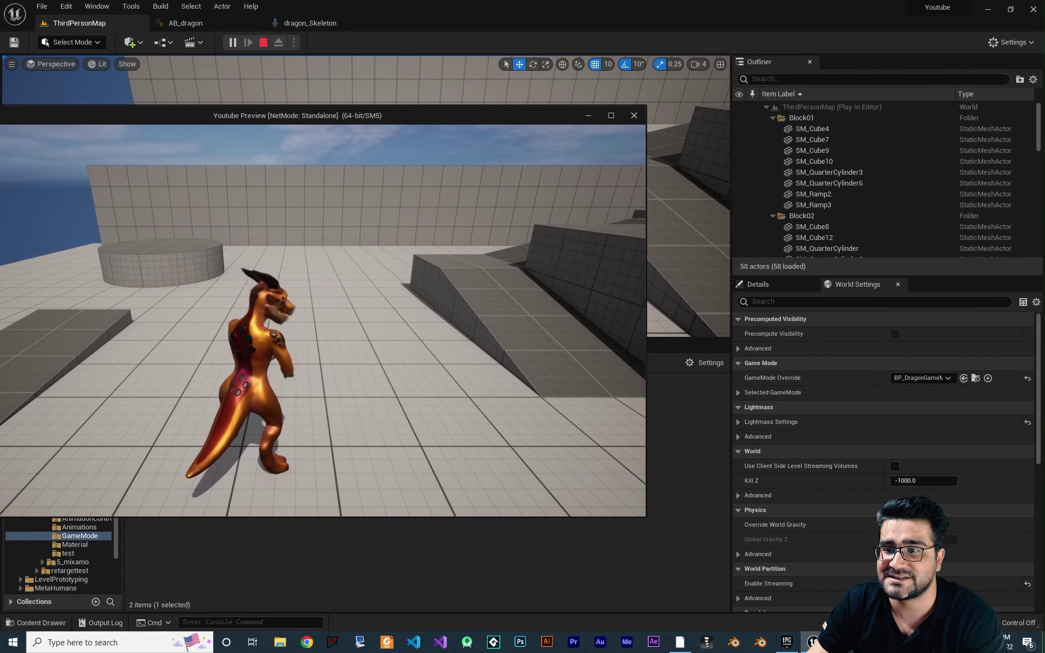
key("w")
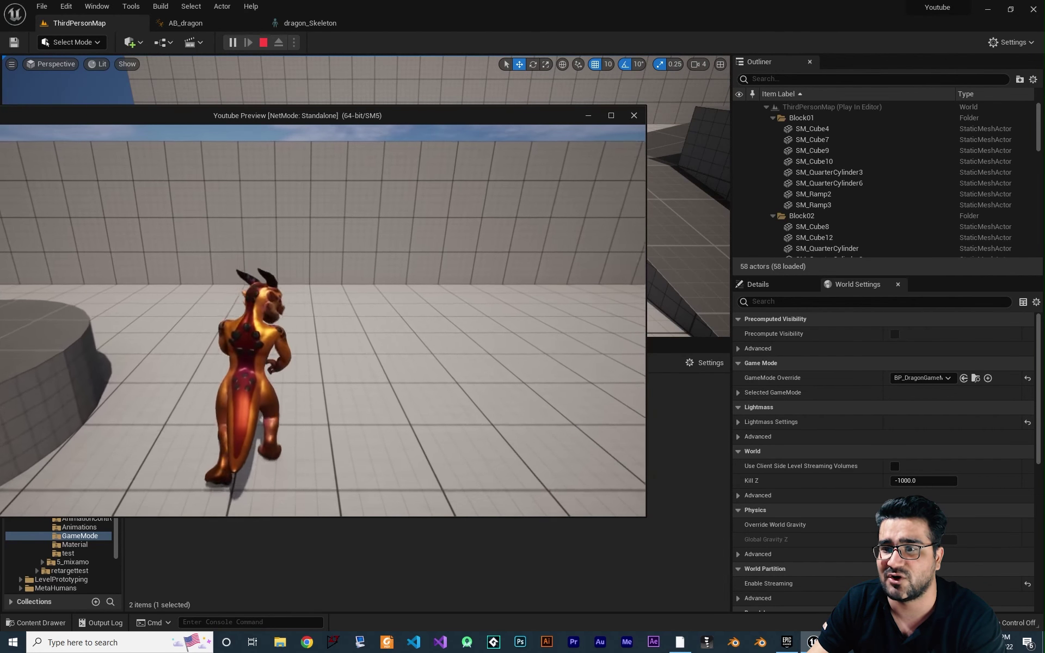
key("d")
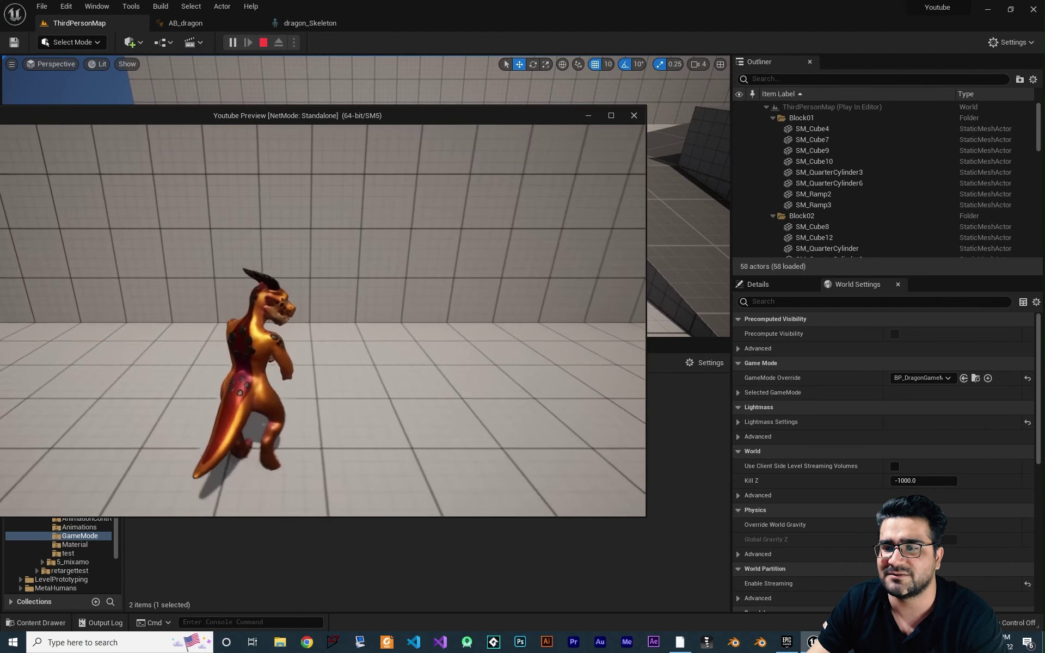
key("w")
key("s")
key("a")
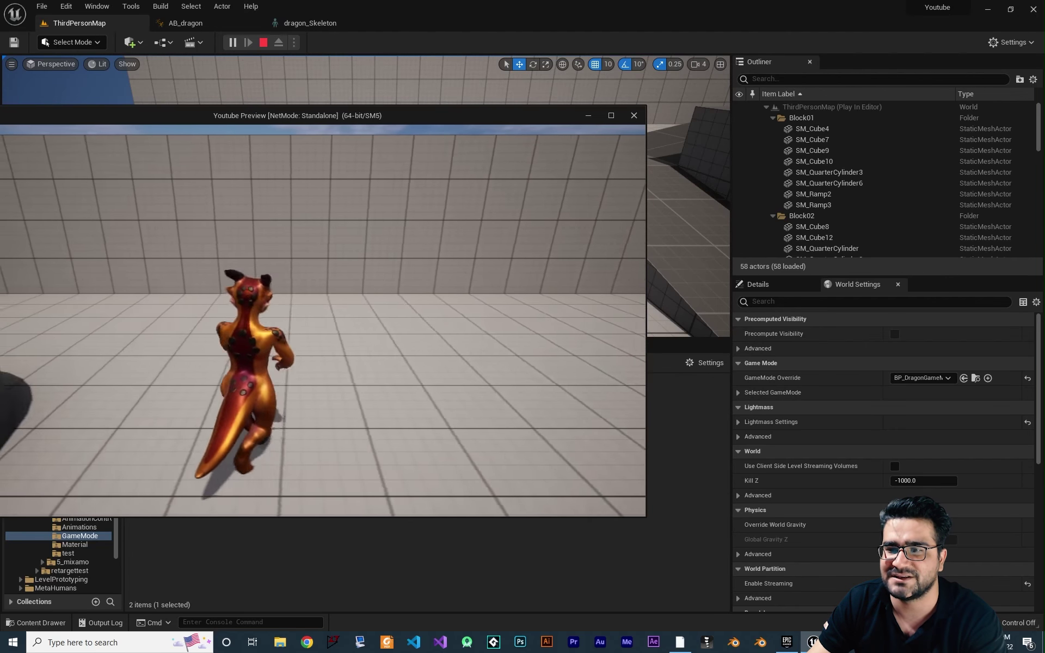
key("s")
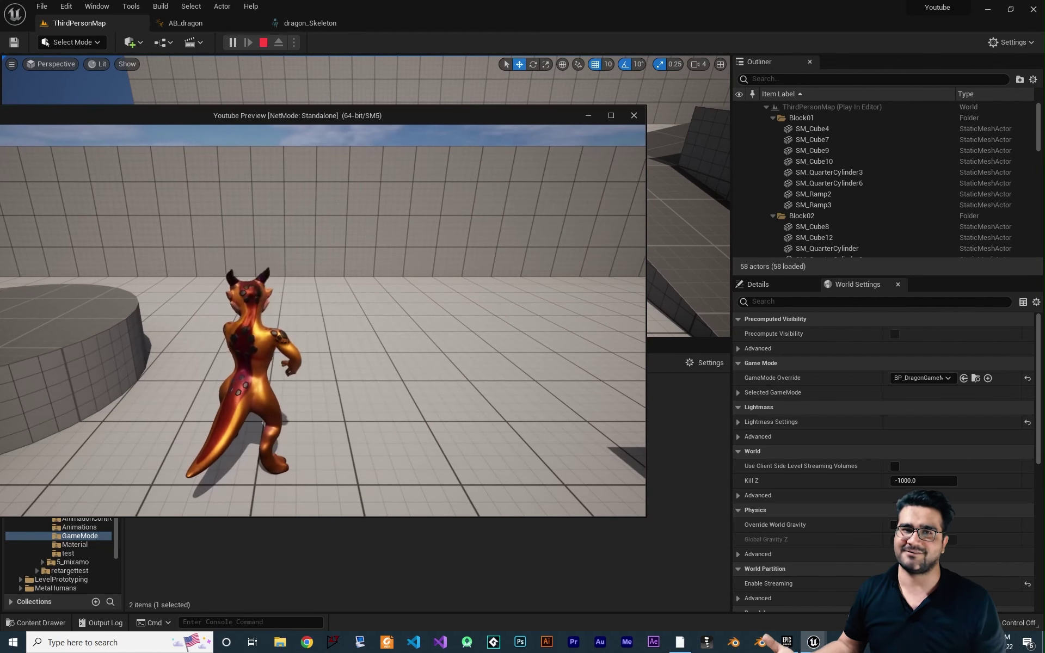
key("Escape")
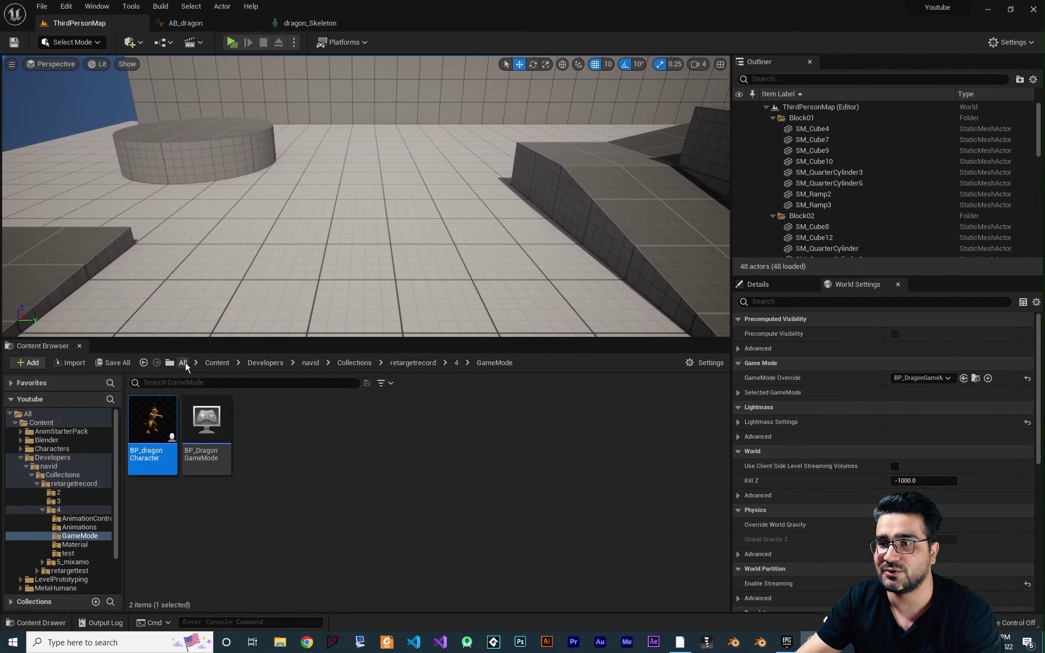
- Switch back to AB_dragon and zoom its AnimGraph to 1:1
left_click(242, 22)
scroll(450, 283, "up", 2)
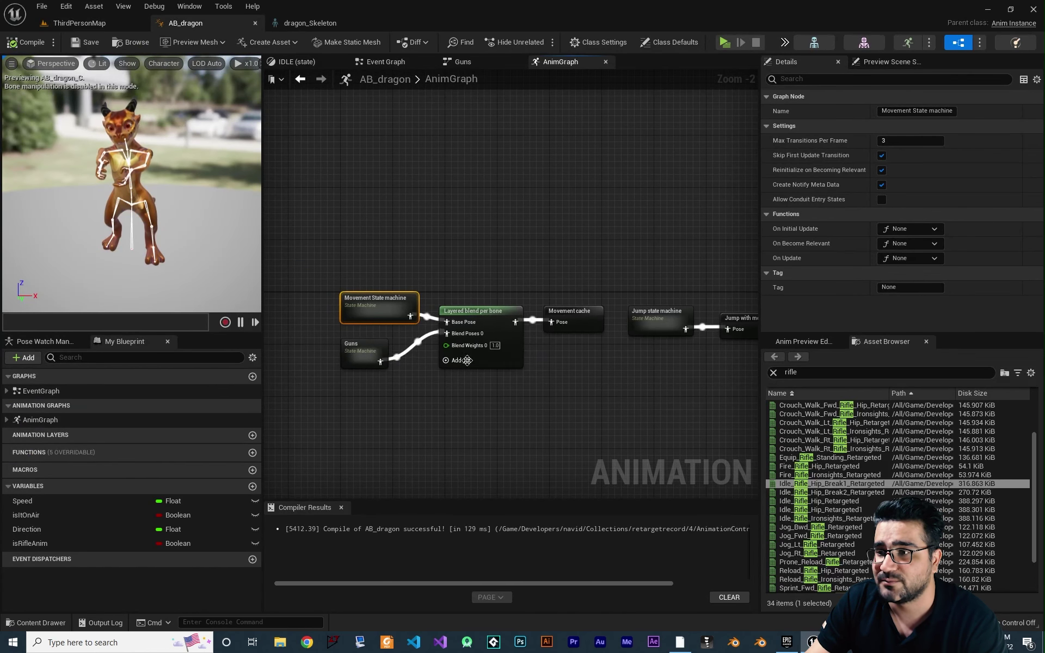